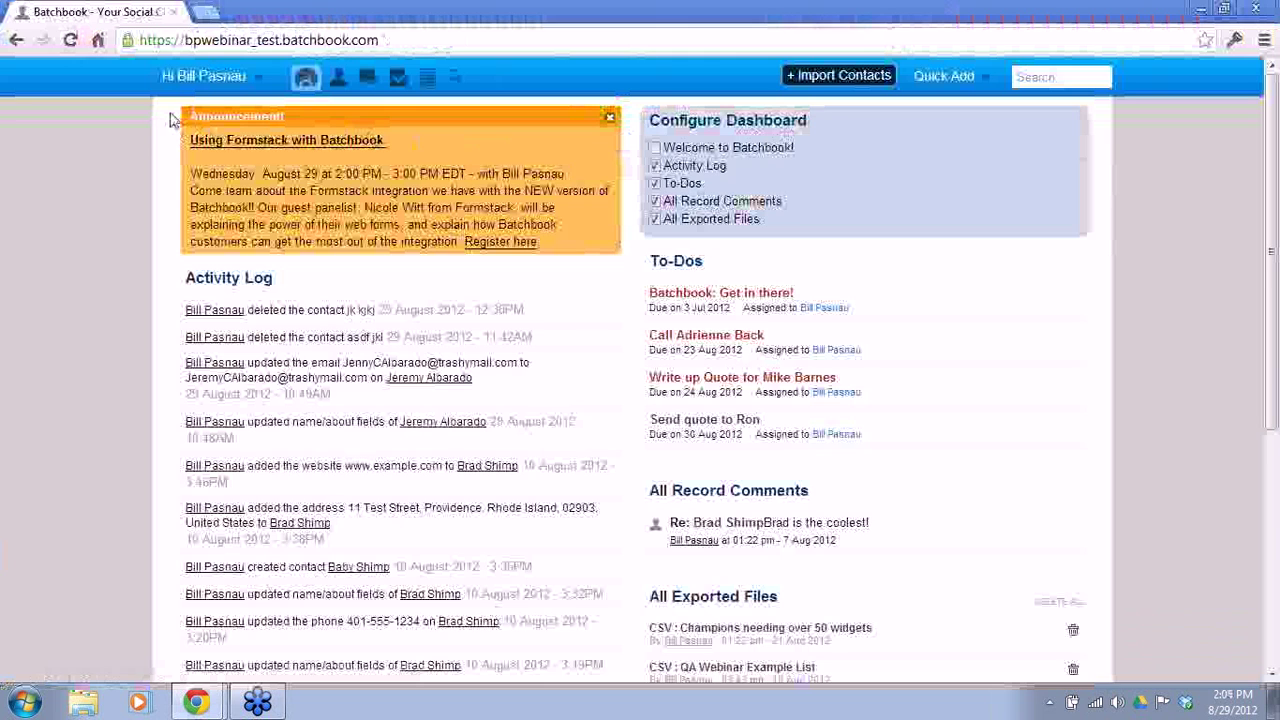
Step: Open Batchbook's Custom Fields settings and start a new custom field set
{"action": "left_click", "coordinate": [247, 88]}
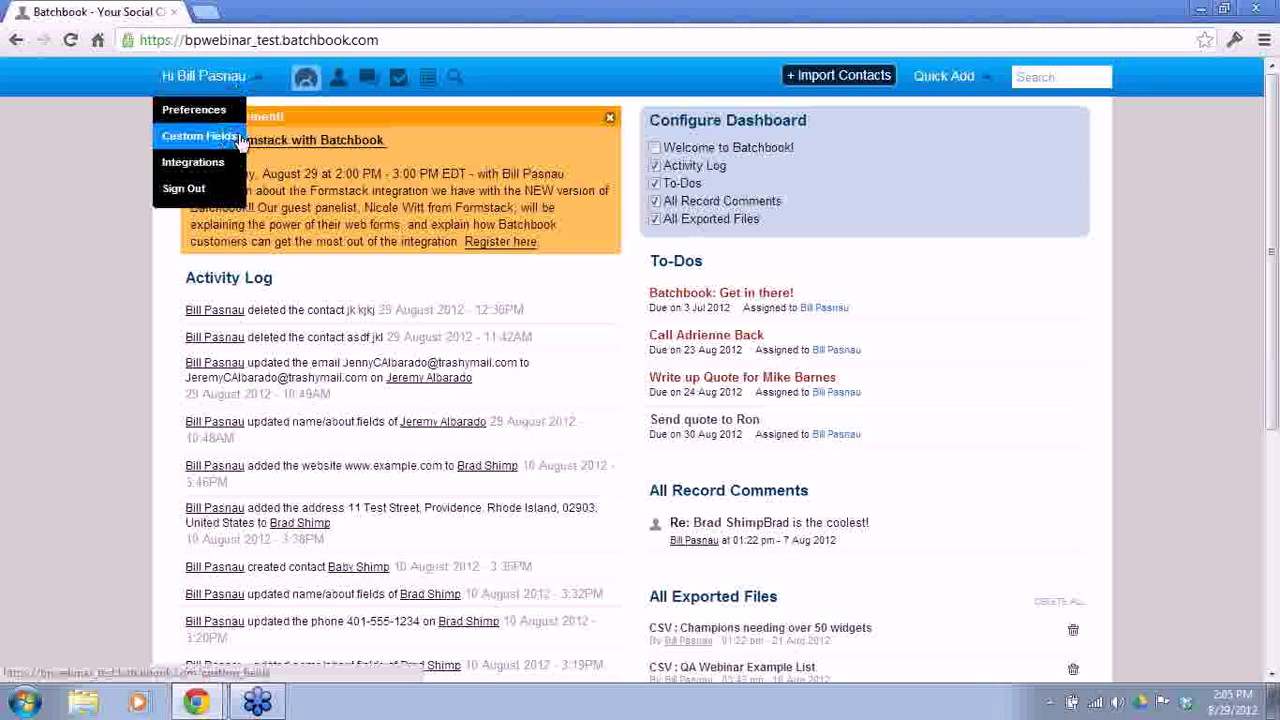
{"action": "left_click", "coordinate": [240, 140]}
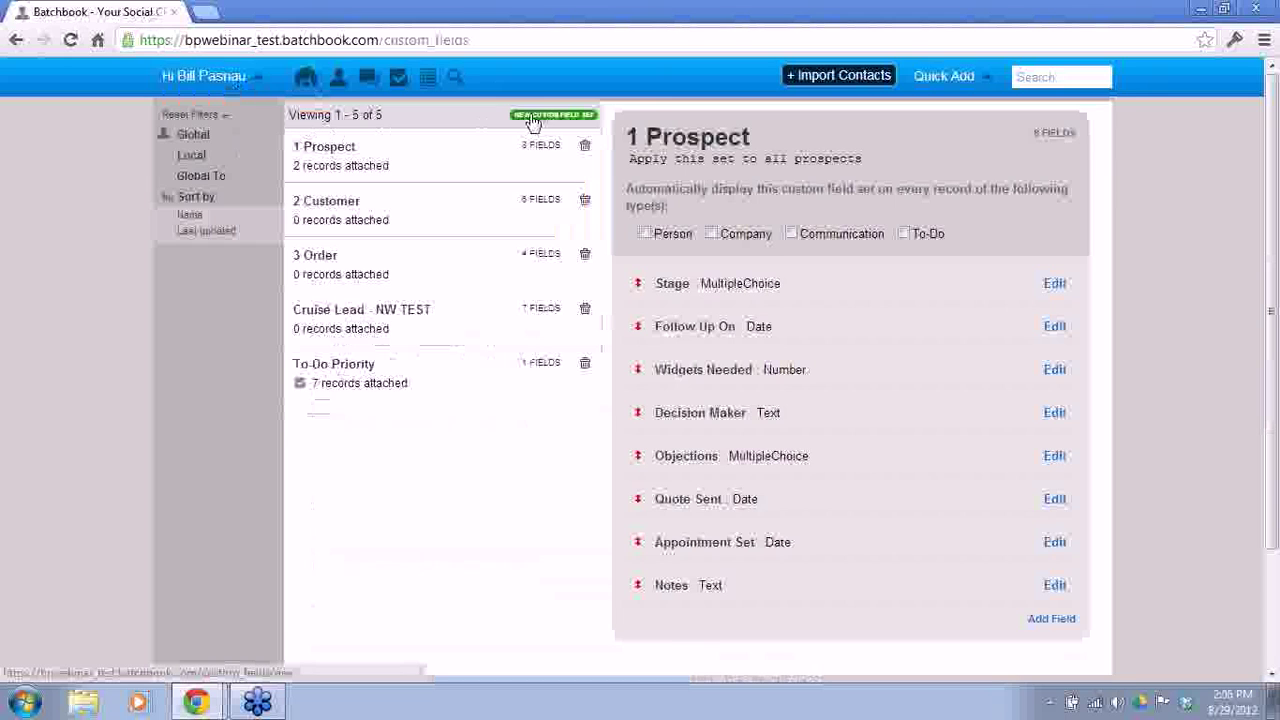
{"action": "left_click", "coordinate": [533, 117]}
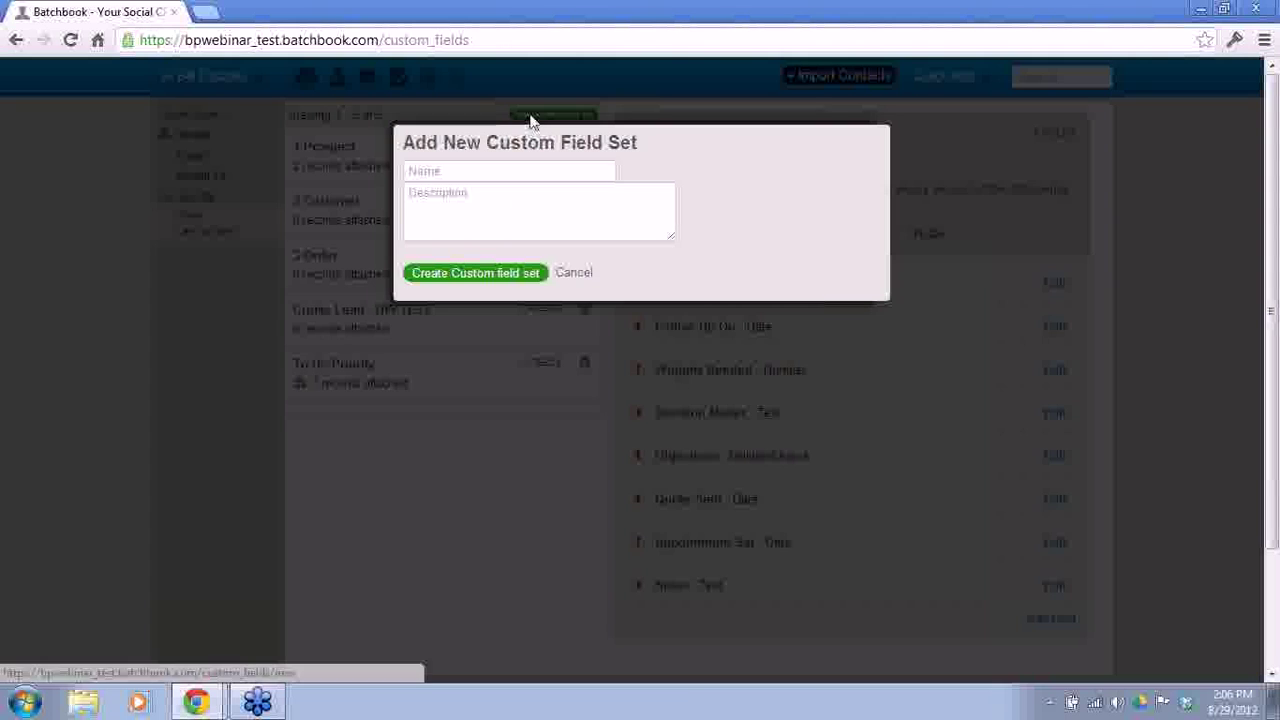
Step: Create a custom field set named 'Cruise Lead' and add a field row to it
{"action": "left_click", "coordinate": [486, 171]}
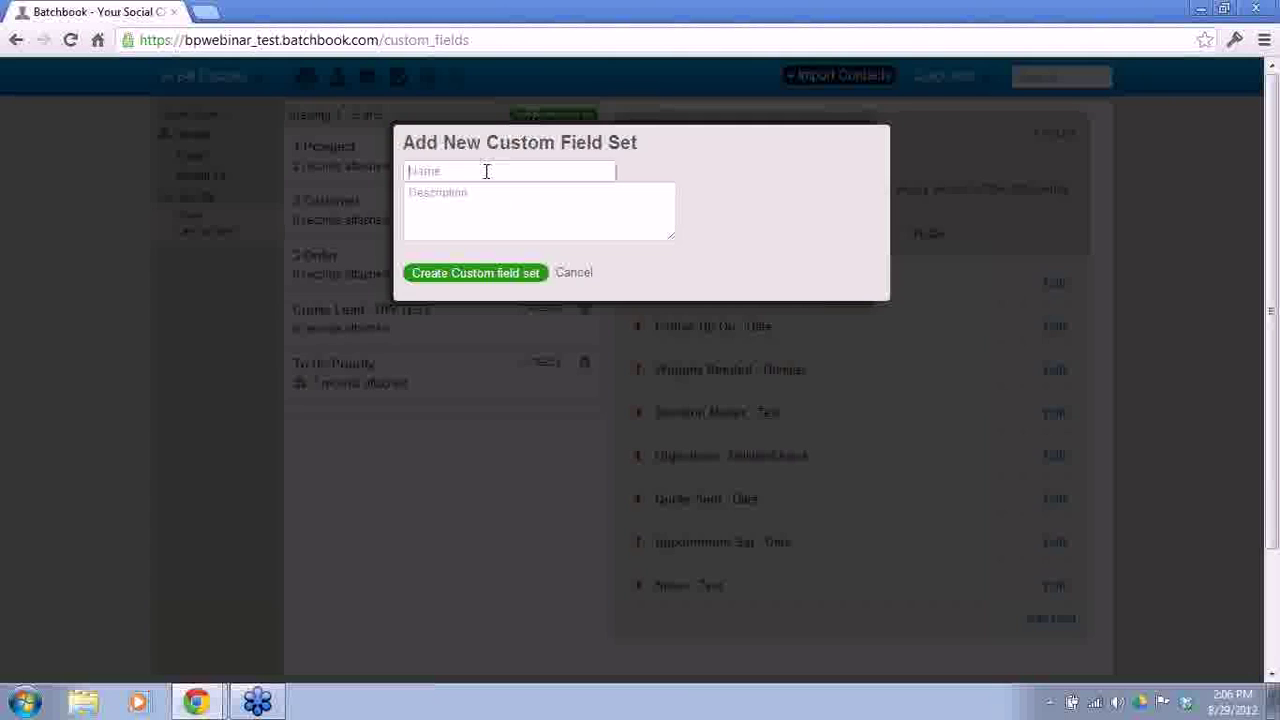
{"action": "type", "text": "Cruise Lead"}
{"action": "left_click", "coordinate": [476, 277]}
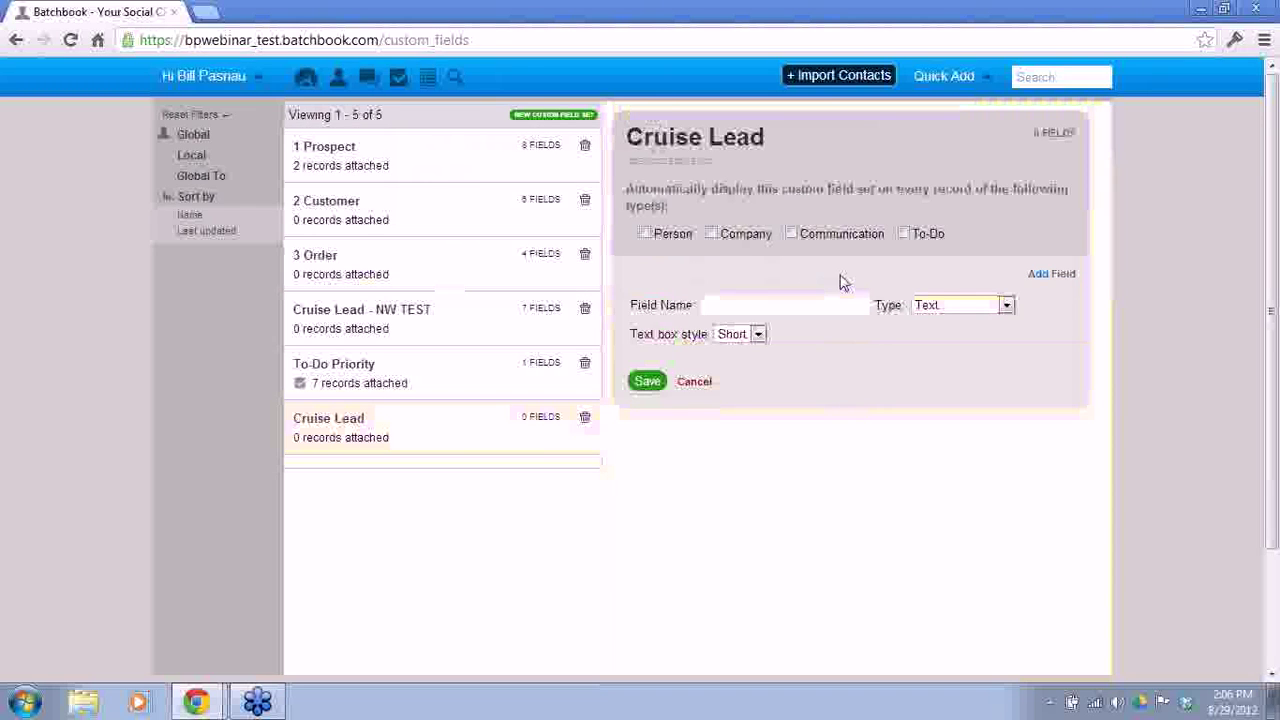
{"action": "left_click", "coordinate": [1060, 276]}
Step: Add a 'Destination' field of type MultipleChoice with four choice rows
{"action": "left_click", "coordinate": [1062, 278]}
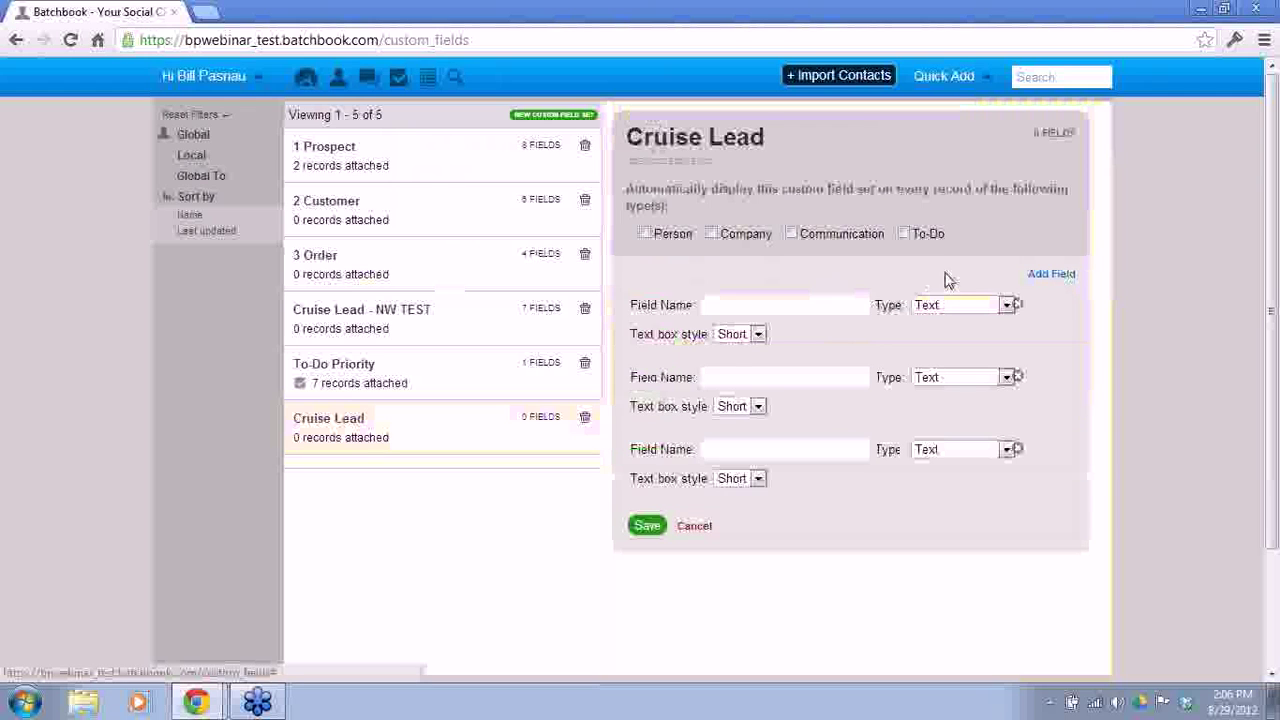
{"action": "left_click", "coordinate": [794, 302]}
{"action": "type", "text": "Destination"}
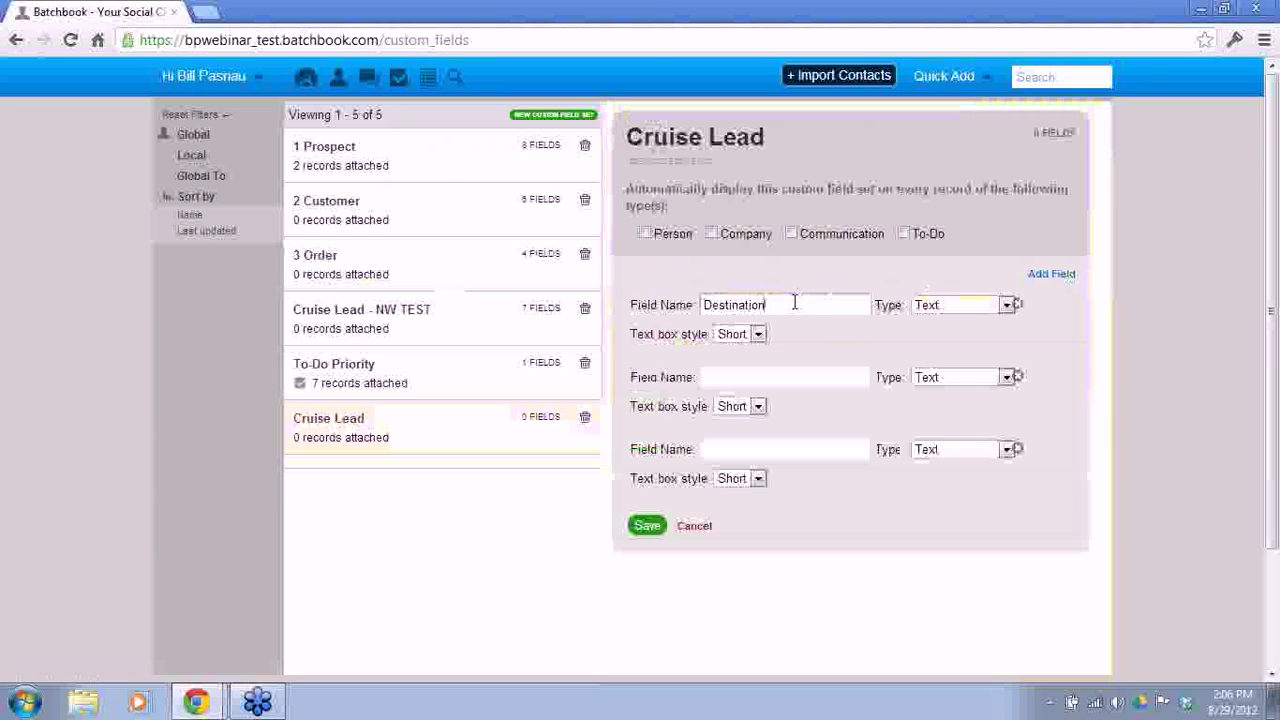
{"action": "left_click", "coordinate": [961, 313]}
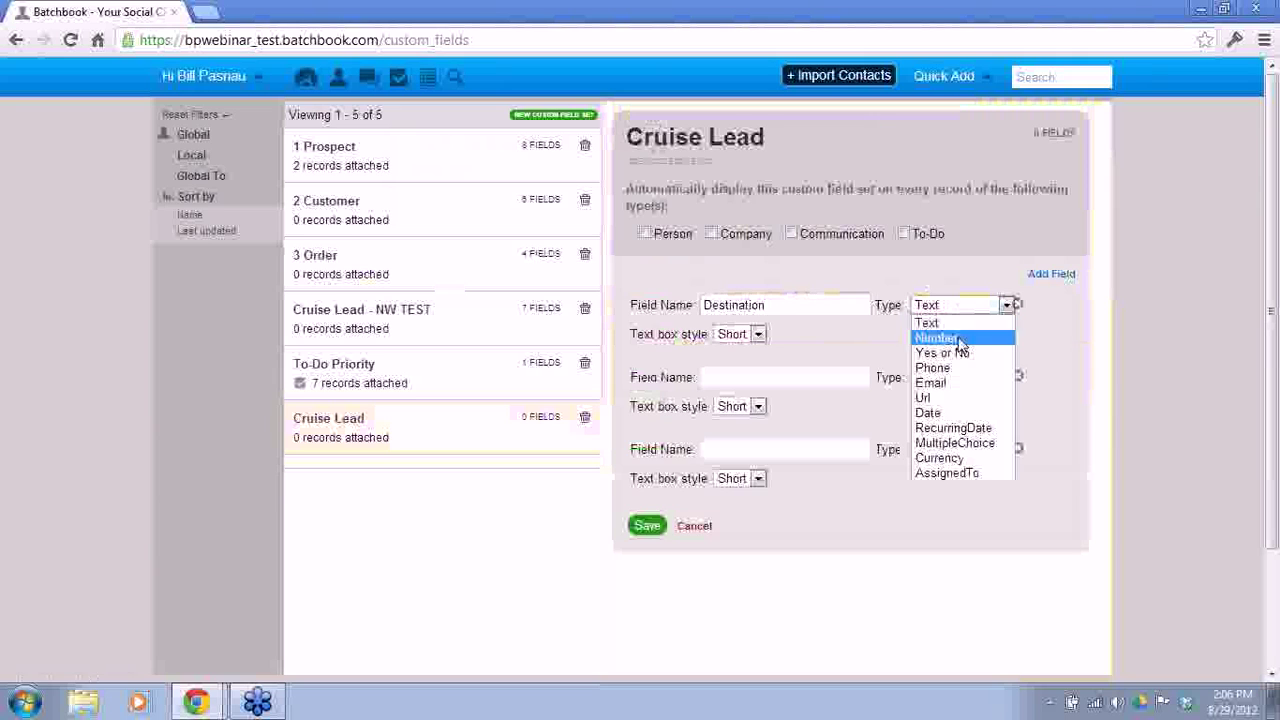
{"action": "left_click", "coordinate": [961, 446]}
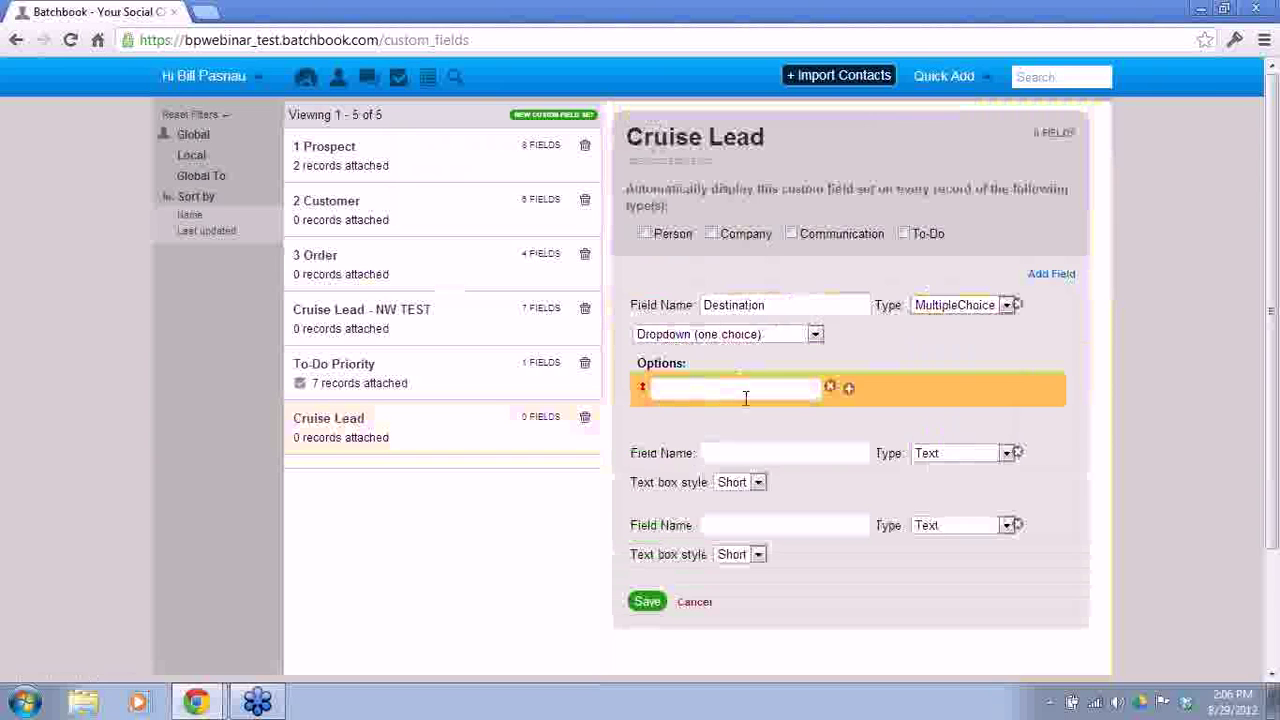
{"action": "left_click", "coordinate": [848, 389]}
{"action": "left_click", "coordinate": [848, 430]}
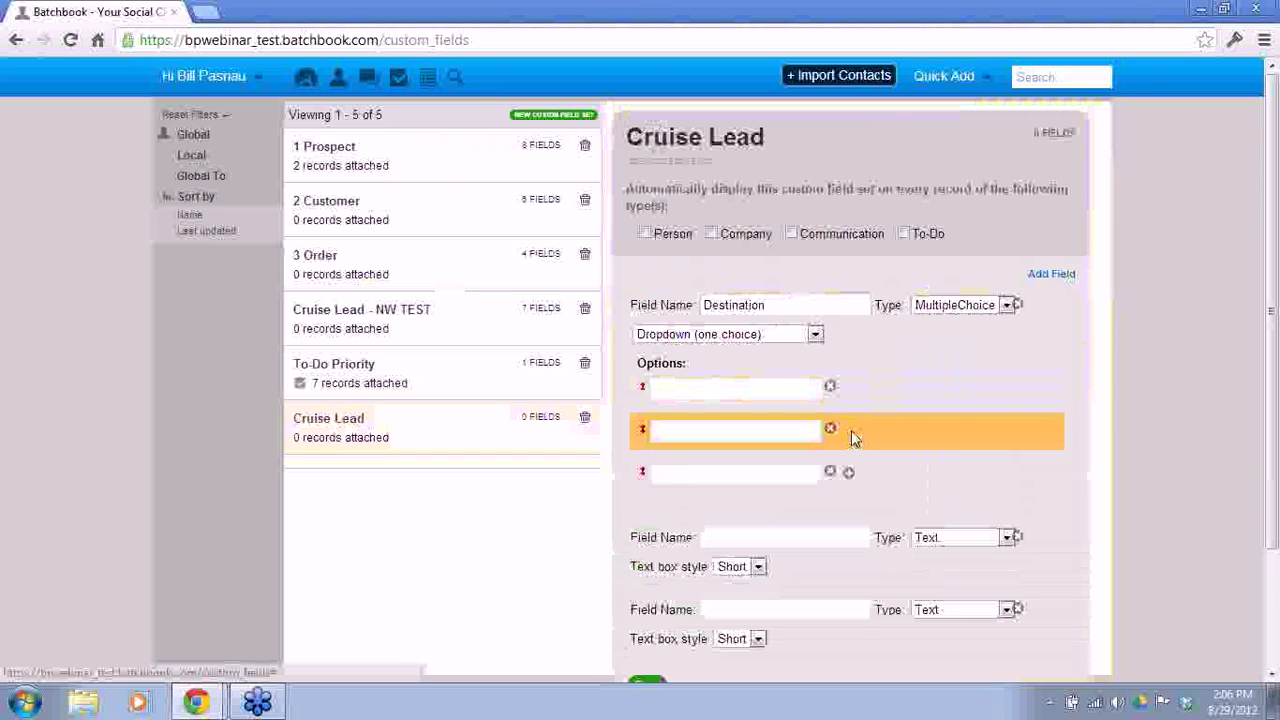
{"action": "left_click", "coordinate": [848, 472]}
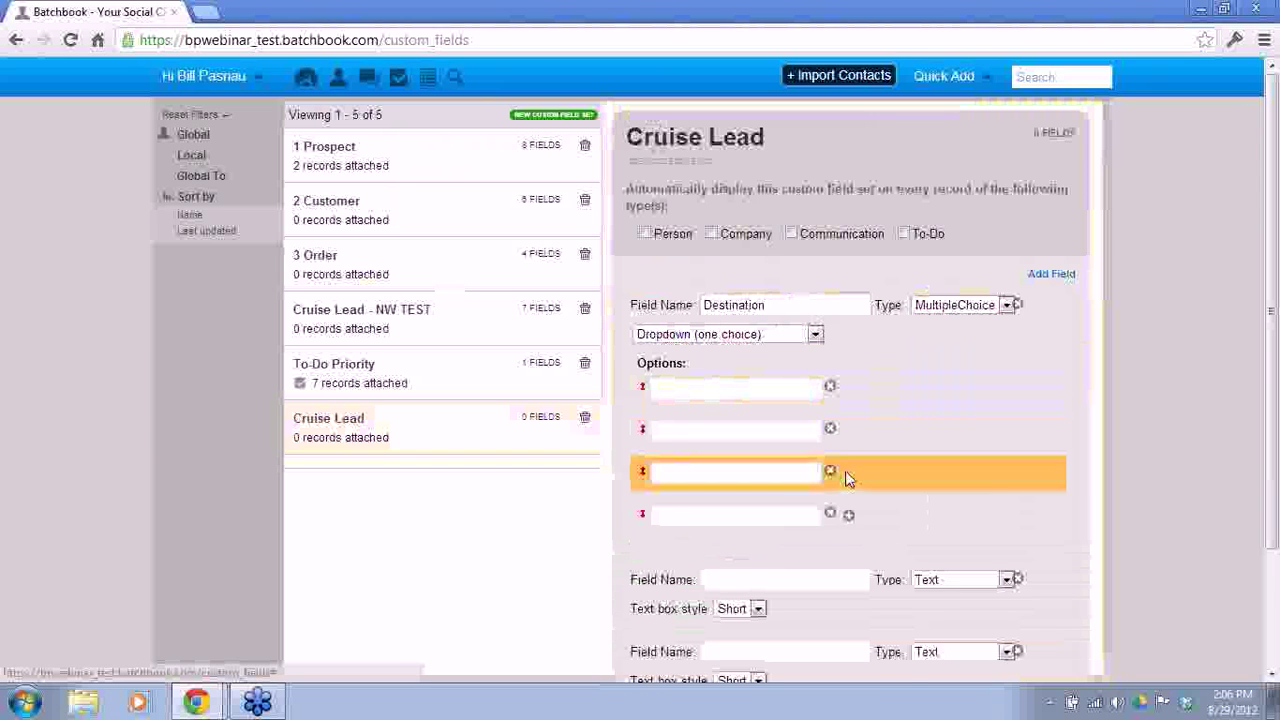
Step: Enter the Destination choices Hawaii, Fiji, Rome and Bora Bora
{"action": "left_click", "coordinate": [738, 392]}
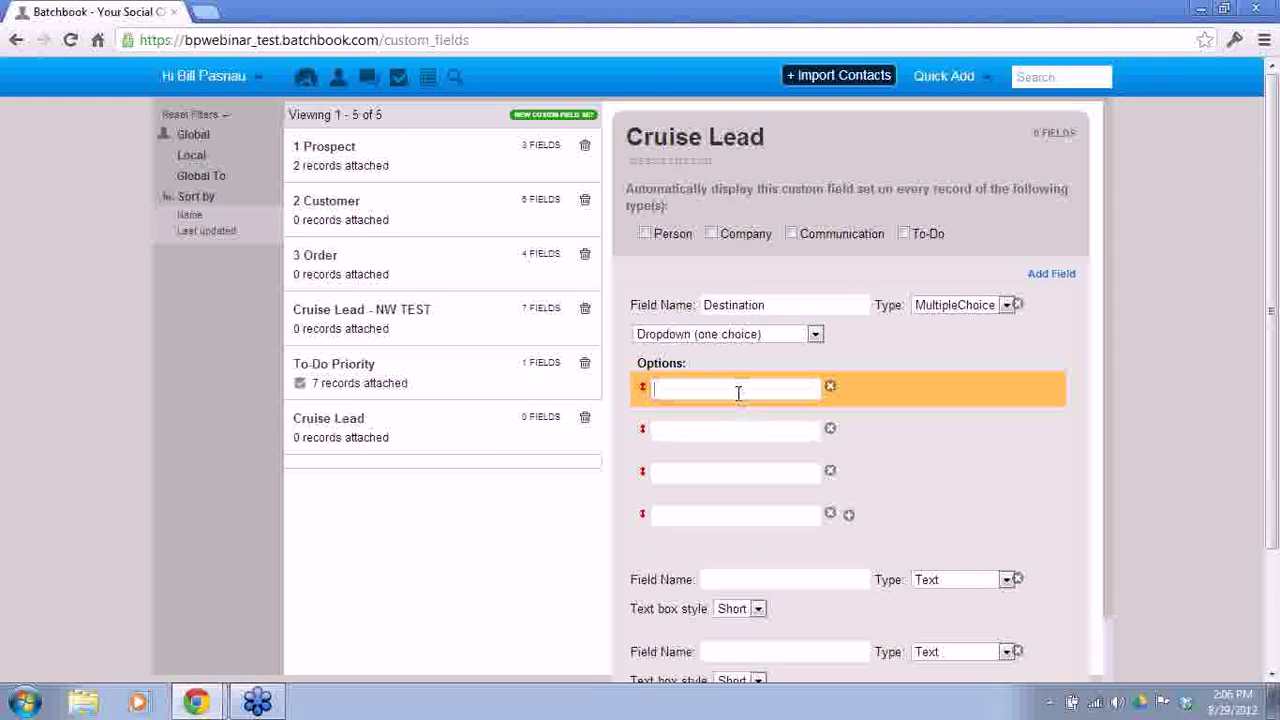
{"action": "type", "text": "Hawaii"}
{"action": "key", "text": "Tab"}
{"action": "type", "text": "Fiji"}
{"action": "key", "text": "Tab"}
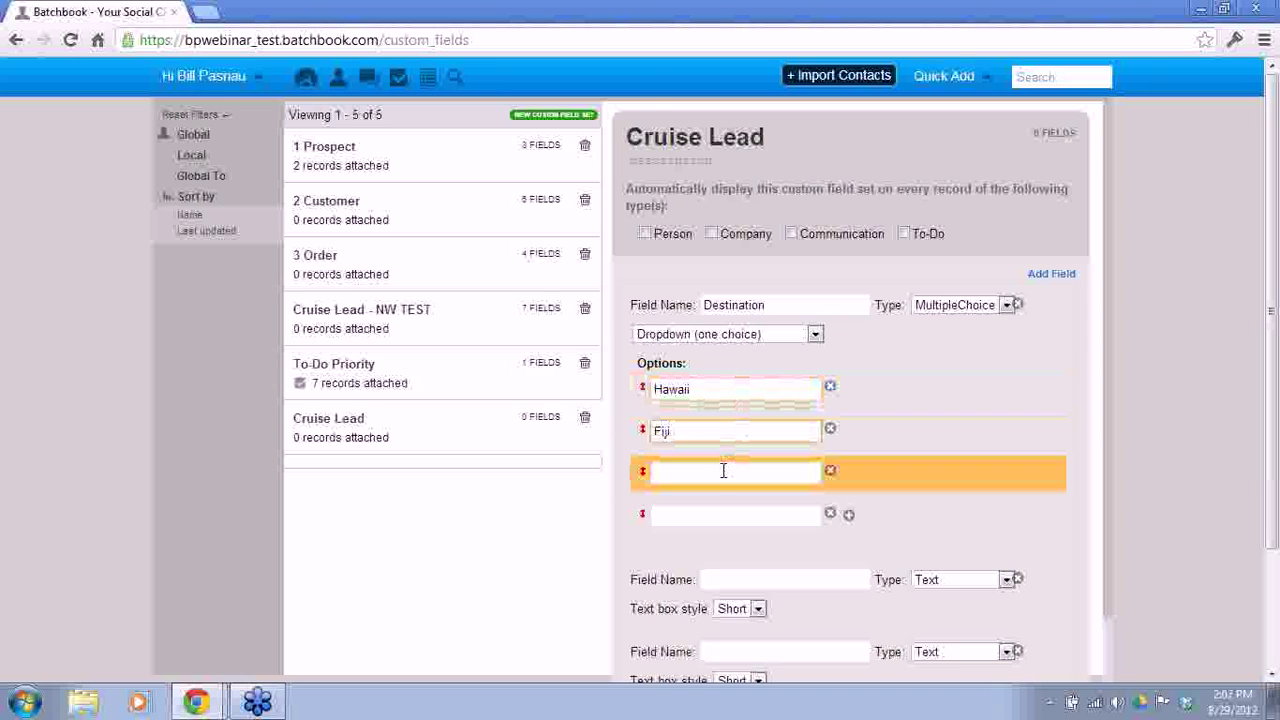
{"action": "type", "text": "Rome"}
{"action": "left_click", "coordinate": [720, 511]}
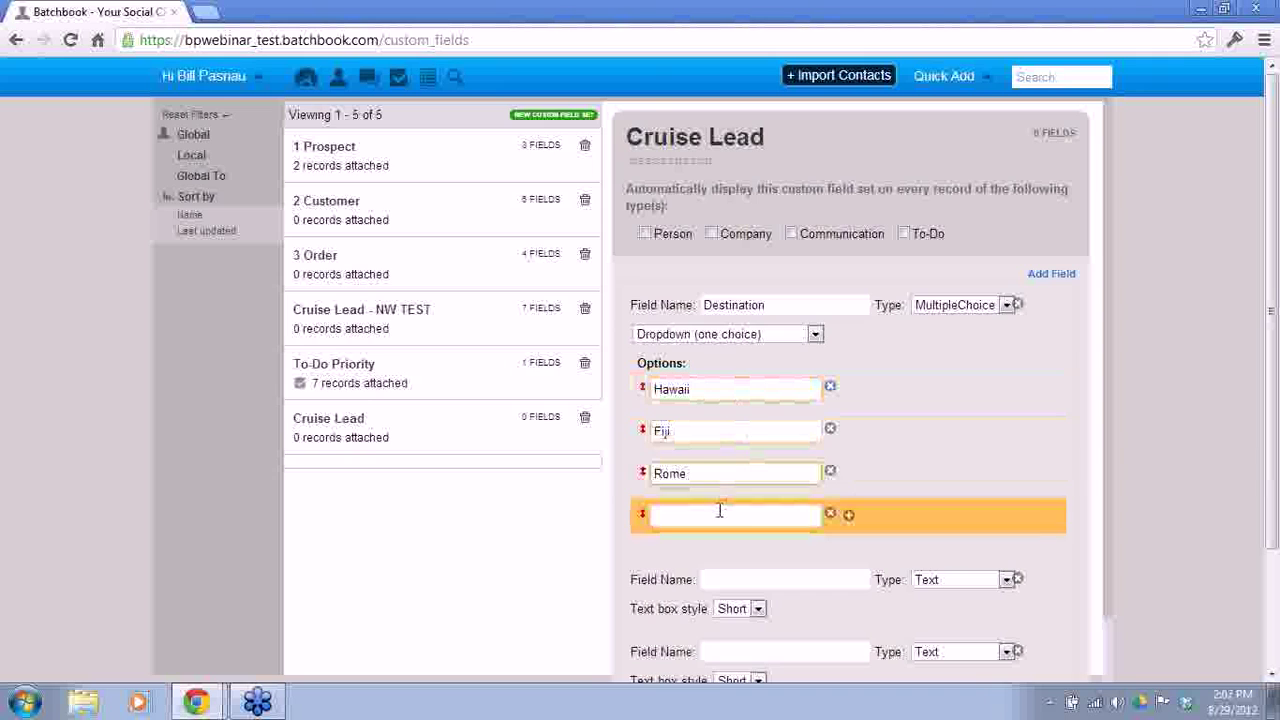
{"action": "type", "text": "Bora Bora"}
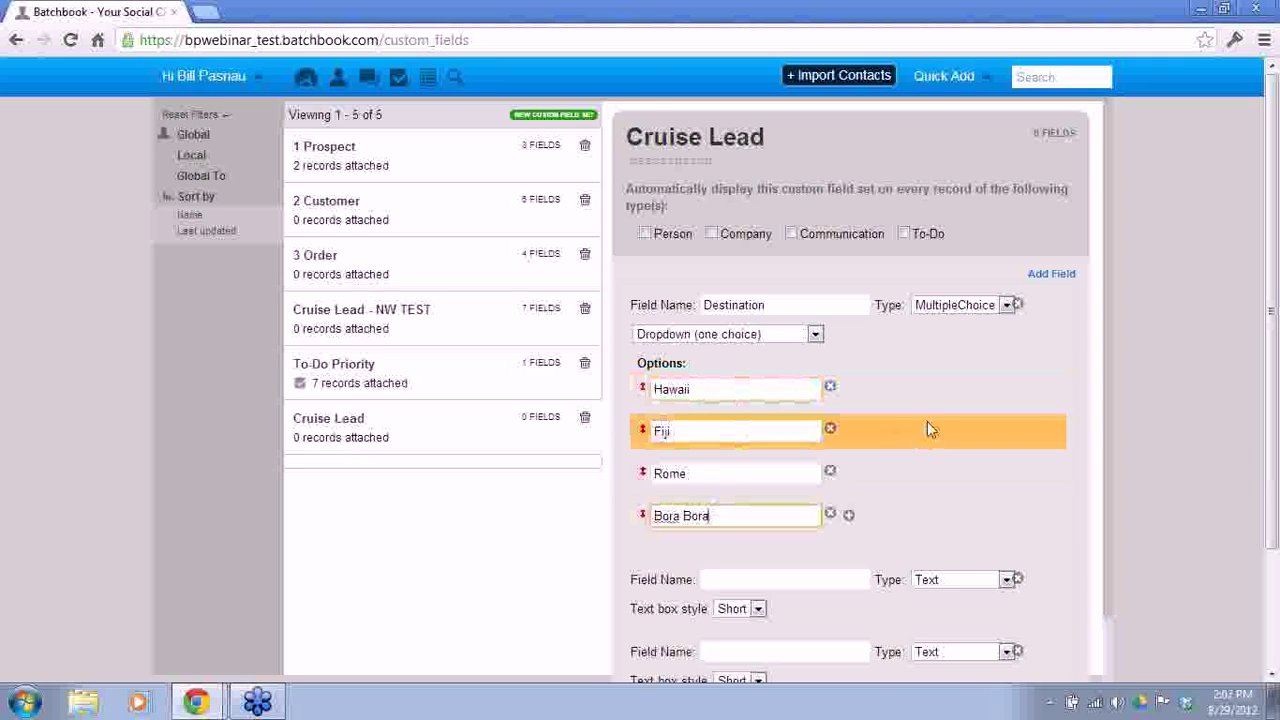
{"action": "middle_click", "coordinate": [1130, 458]}
{"action": "scroll", "coordinate": [1133, 463], "scroll_direction": "up", "scroll_amount": 1}
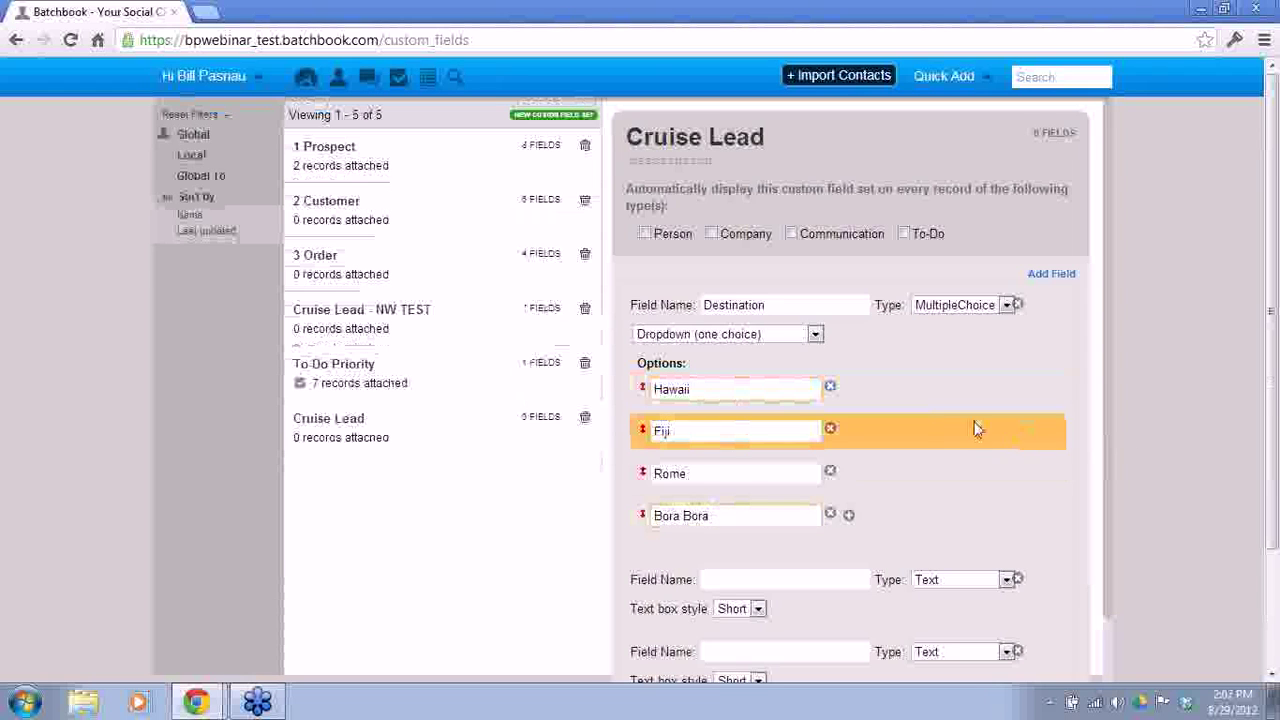
{"action": "middle_click", "coordinate": [924, 503]}
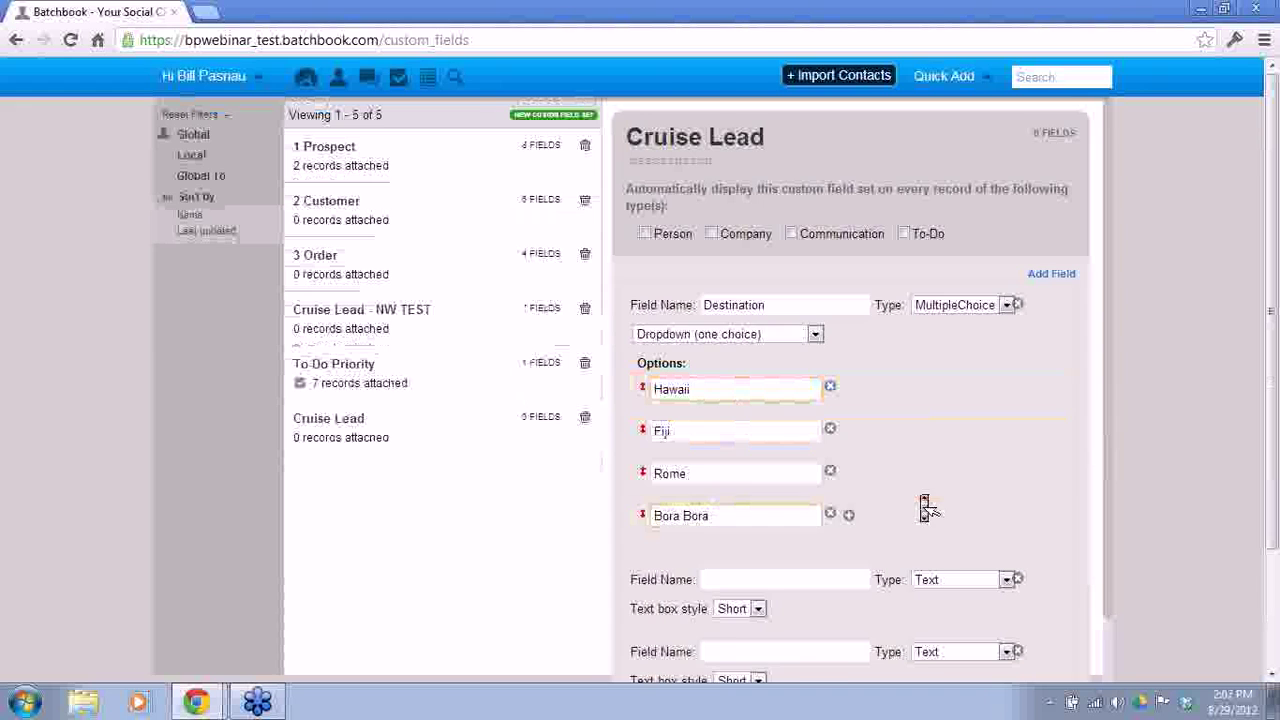
{"action": "scroll", "coordinate": [924, 503], "scroll_direction": "down", "scroll_amount": 1}
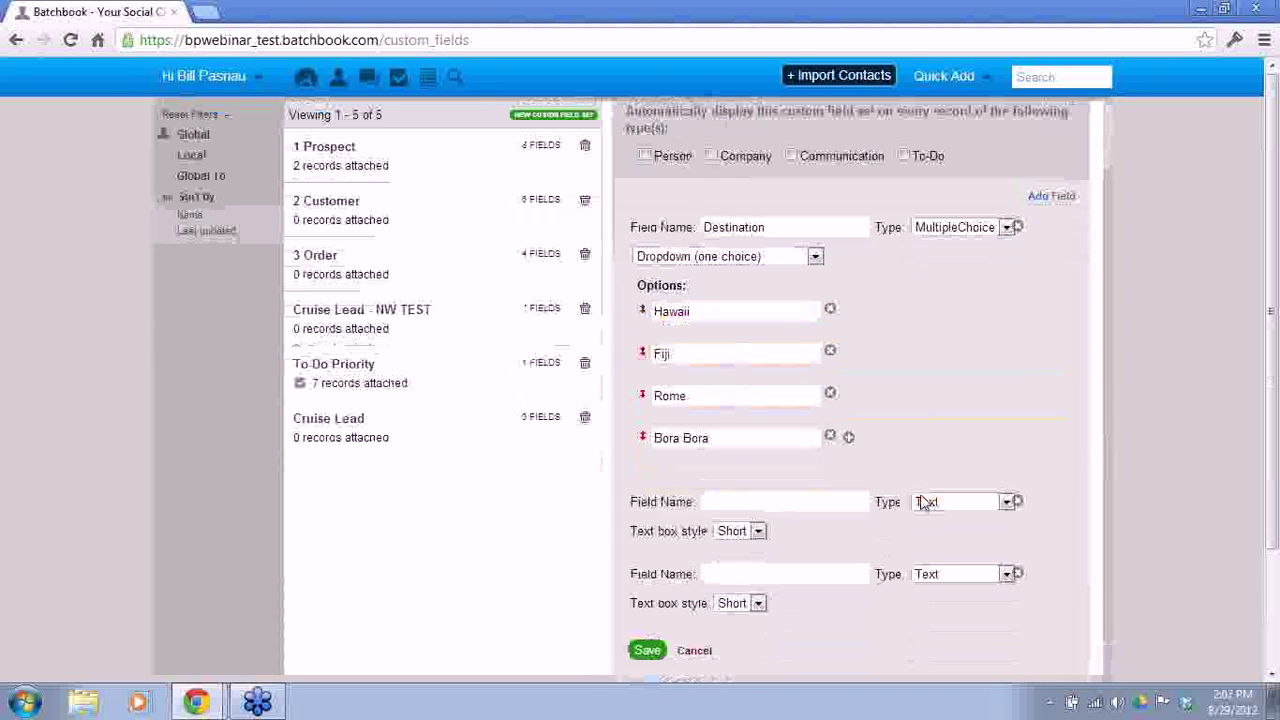
Step: Add a 'Number of Travelers' field of type Number
{"action": "left_click", "coordinate": [813, 502]}
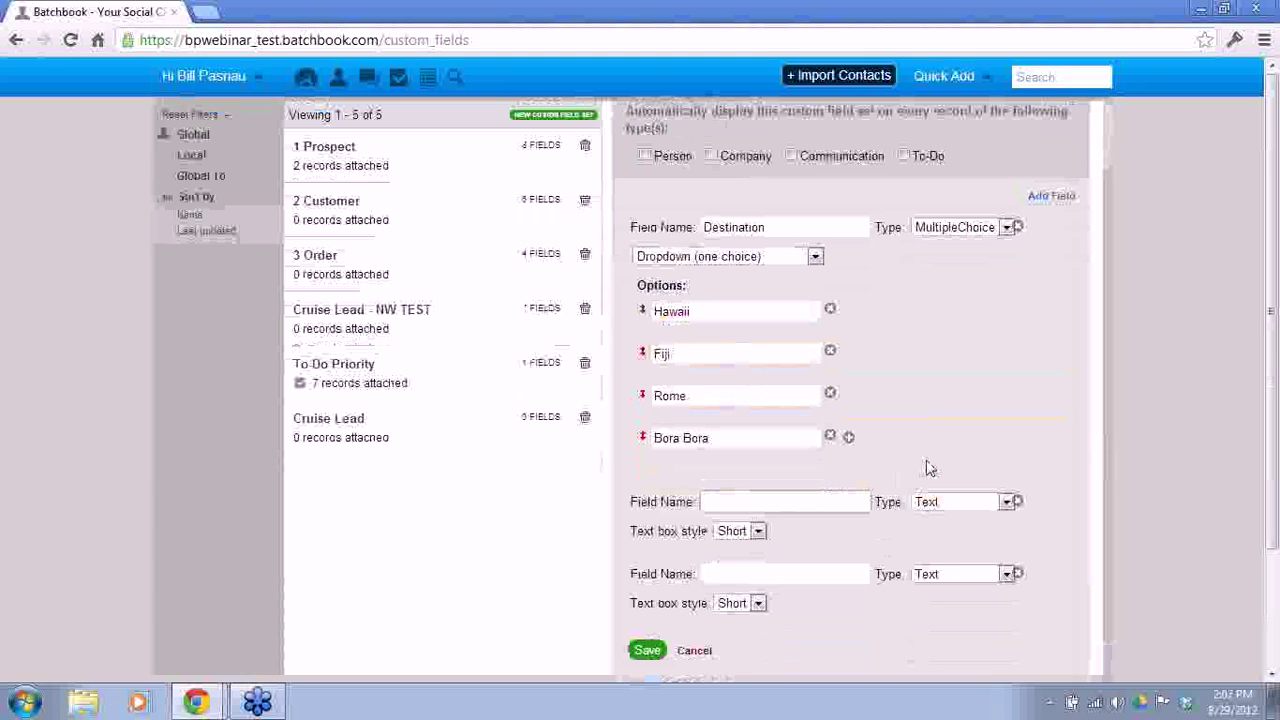
{"action": "type", "text": "Number of Travelers"}
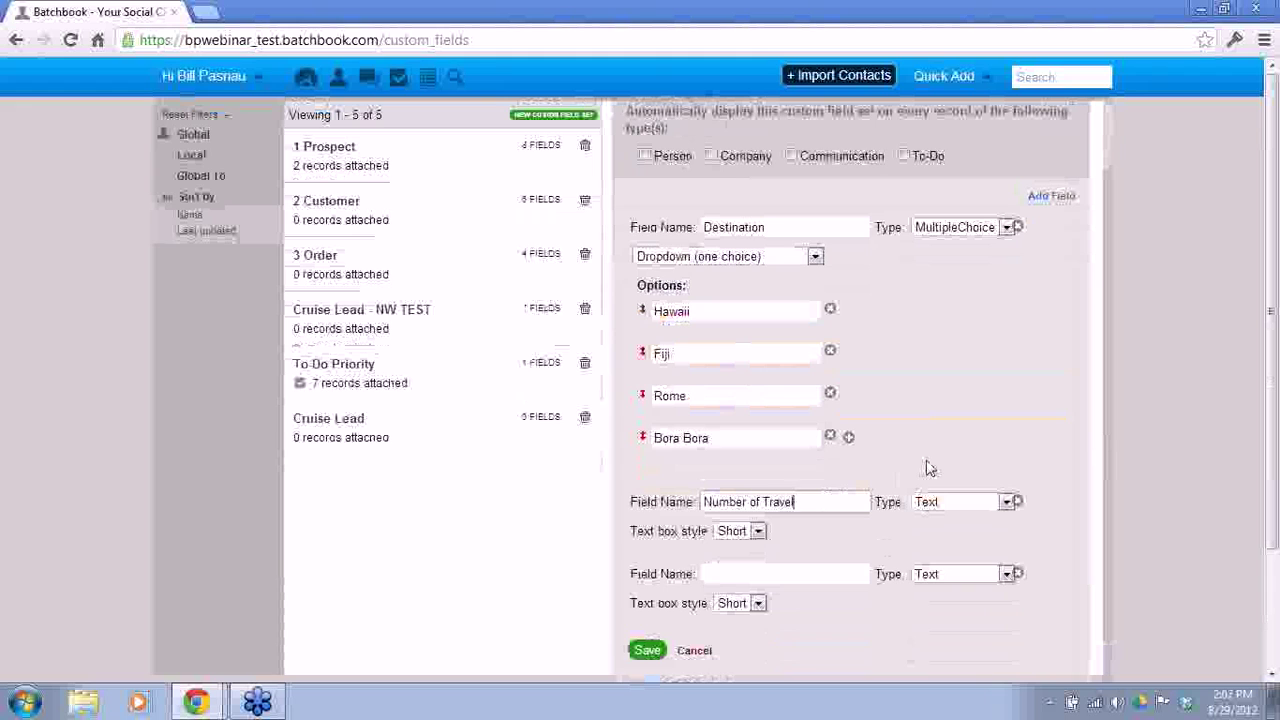
{"action": "left_click", "coordinate": [952, 501]}
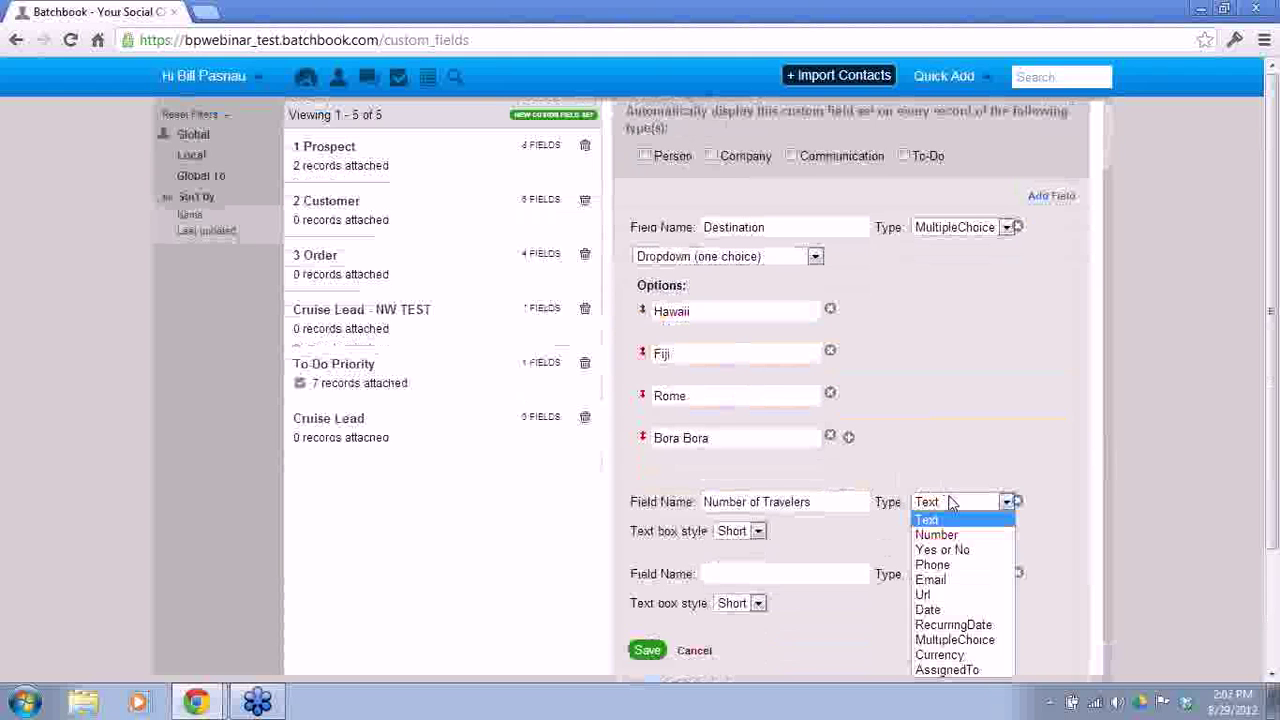
{"action": "left_click", "coordinate": [952, 535]}
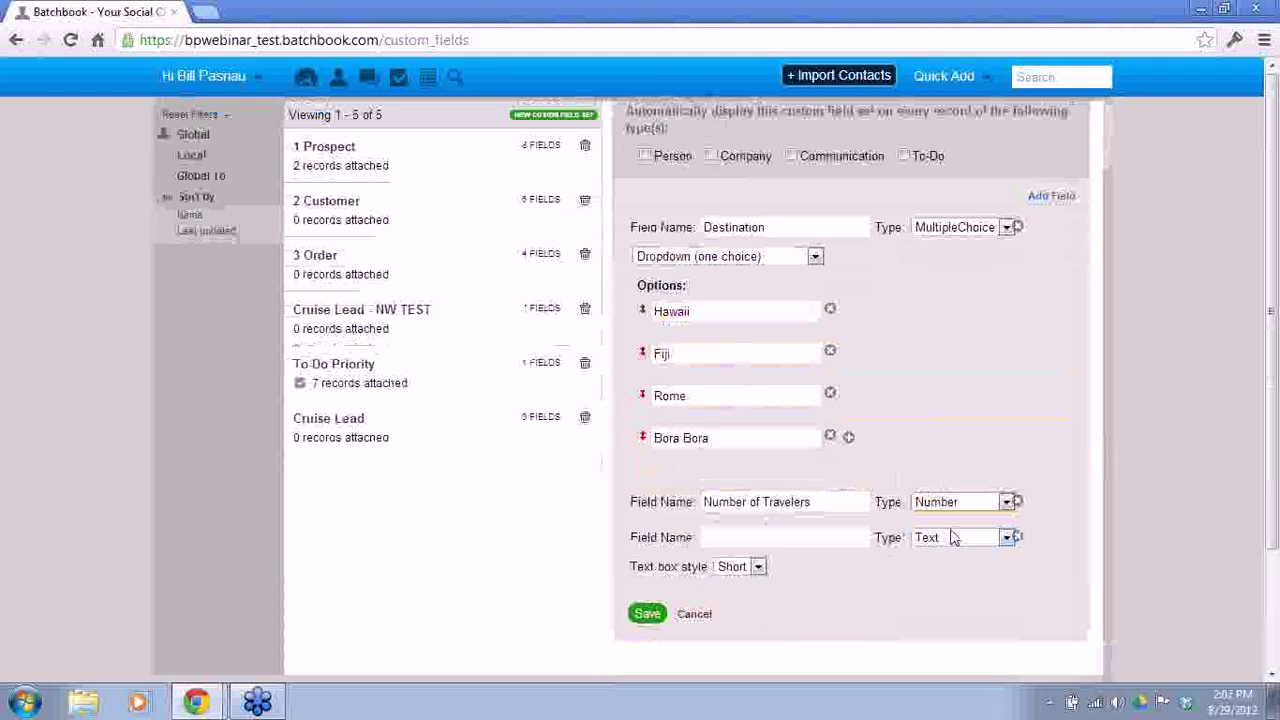
Step: Add a long Text field 'Questions or Comments' and save the Cruise Lead fields
{"action": "left_click", "coordinate": [792, 578]}
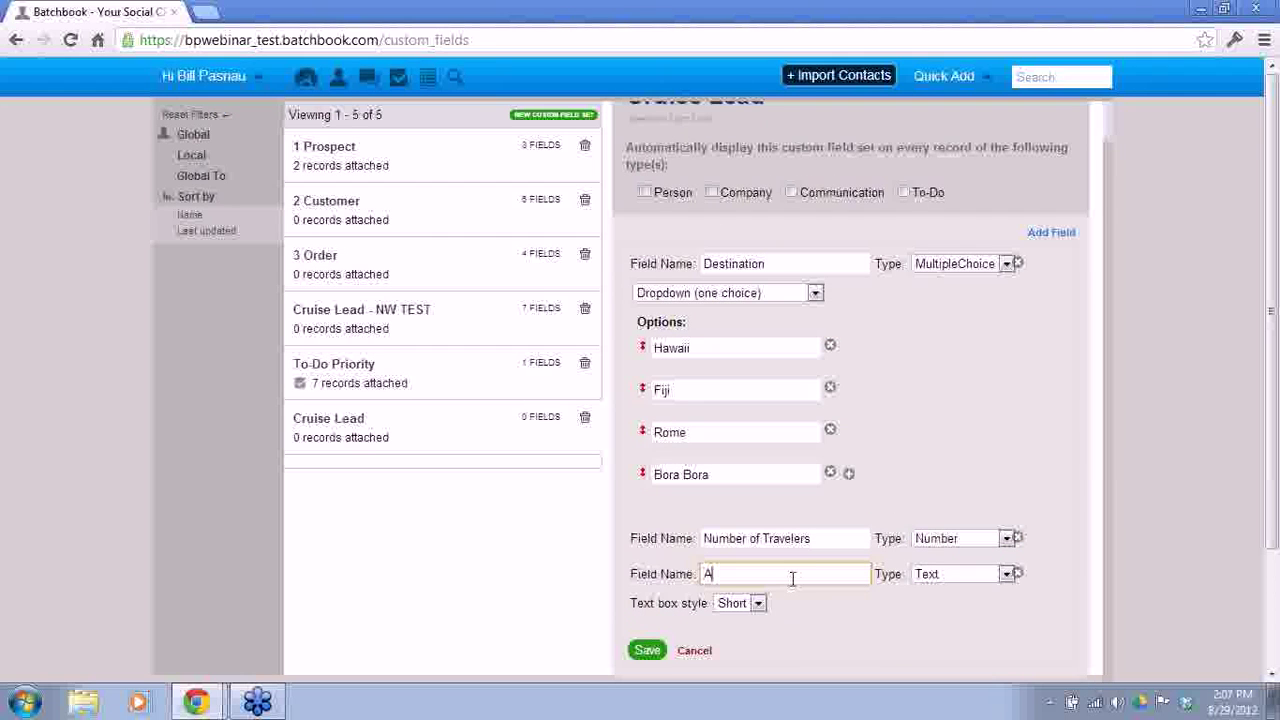
{"action": "type", "text": "Questions or Comments"}
{"action": "left_click", "coordinate": [758, 604]}
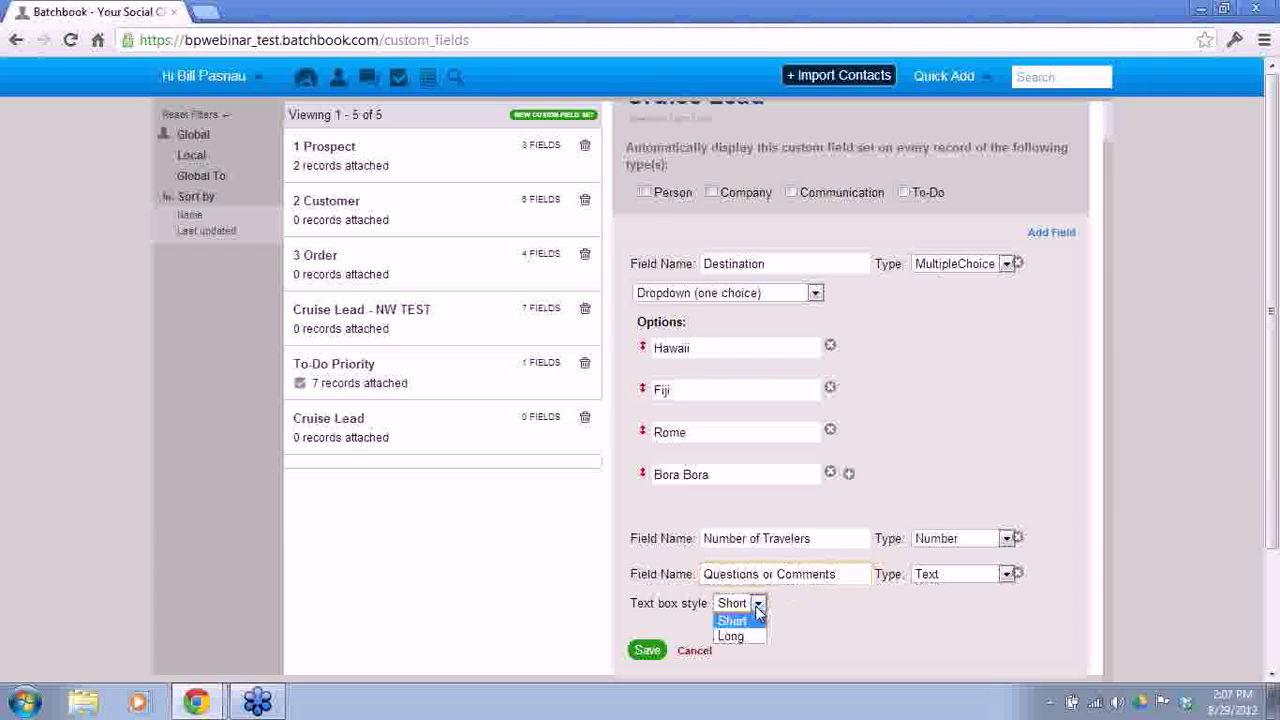
{"action": "left_click", "coordinate": [745, 636]}
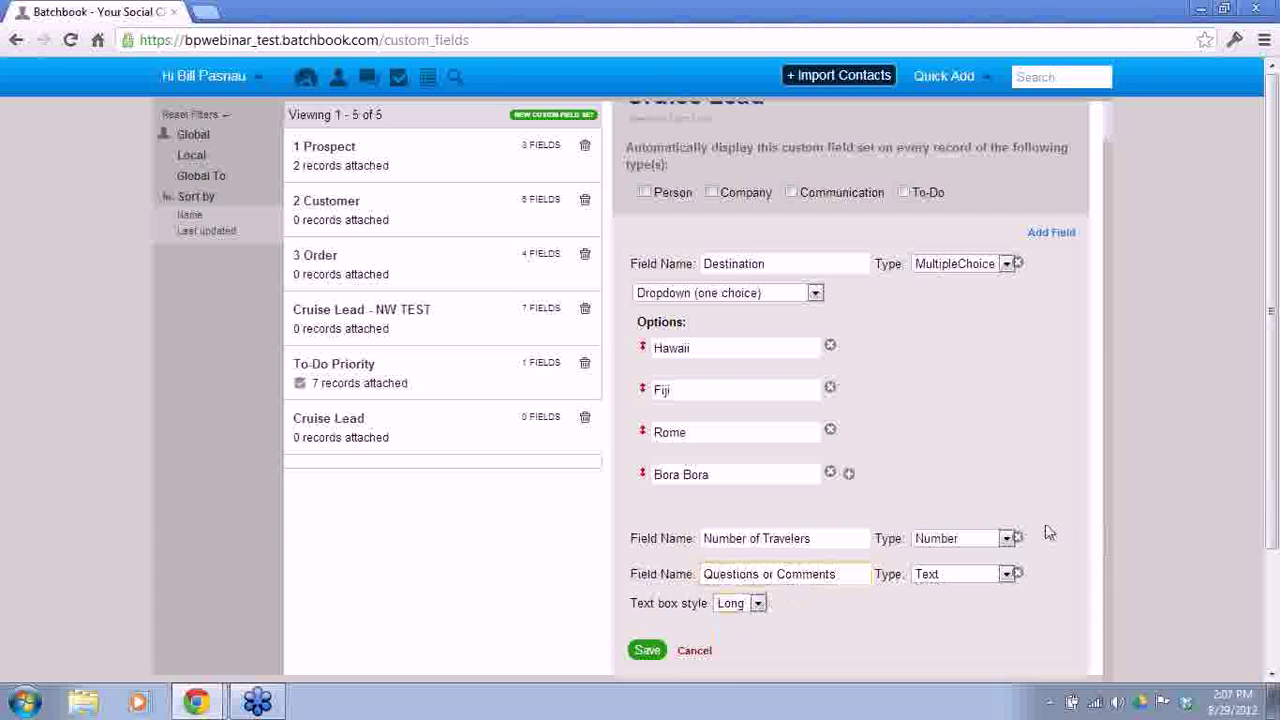
{"action": "left_click", "coordinate": [646, 651]}
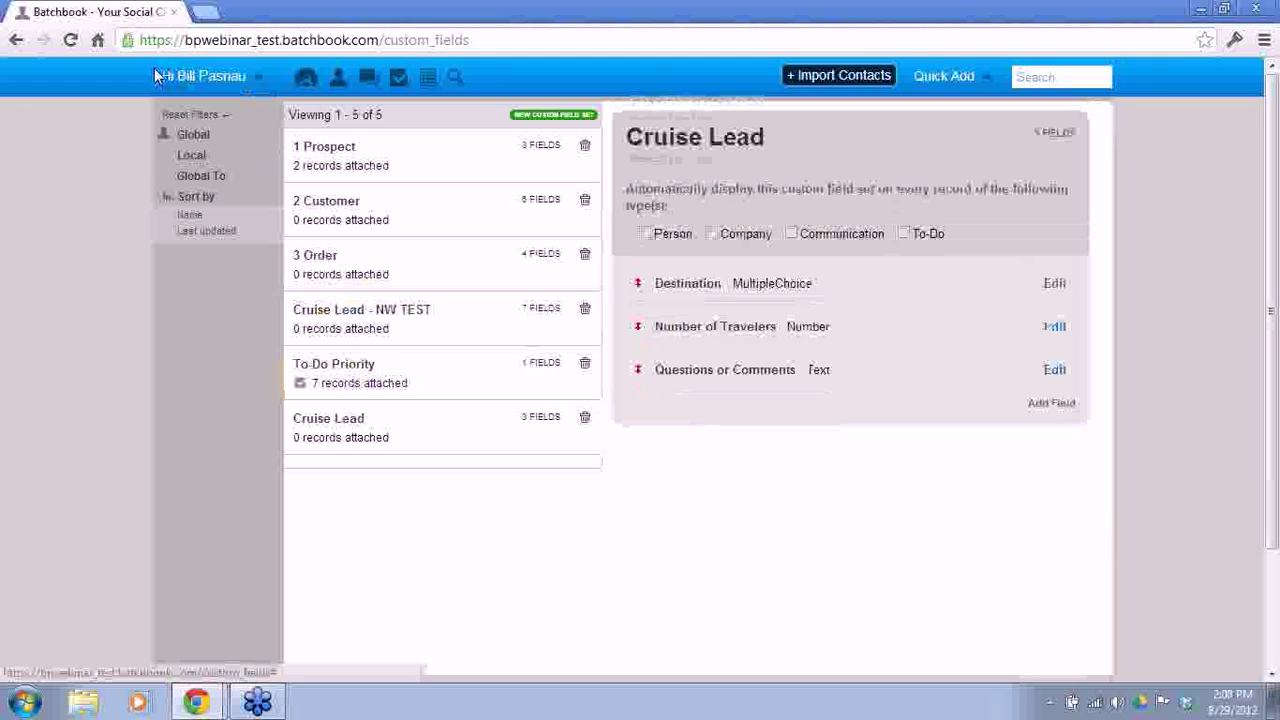
Step: Copy the Batchbook API key from Integrations and open Formstack's signup link in a new tab
{"action": "left_click", "coordinate": [245, 80]}
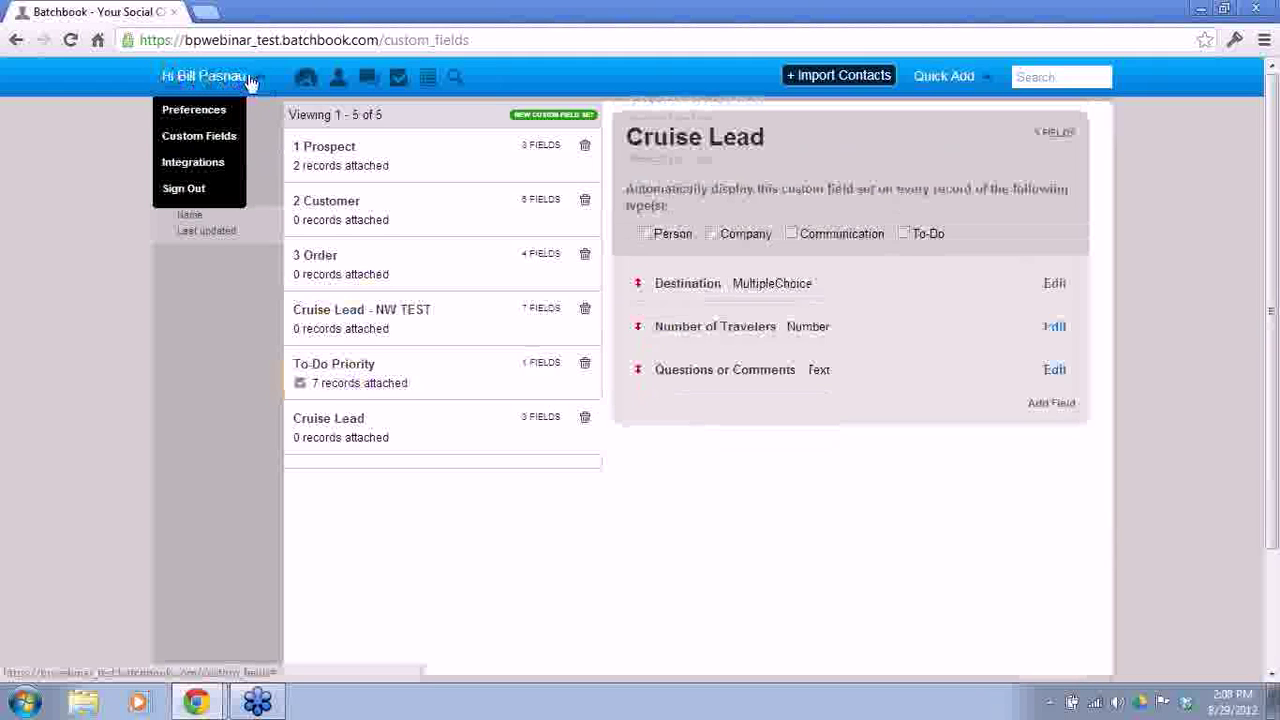
{"action": "left_click", "coordinate": [229, 170]}
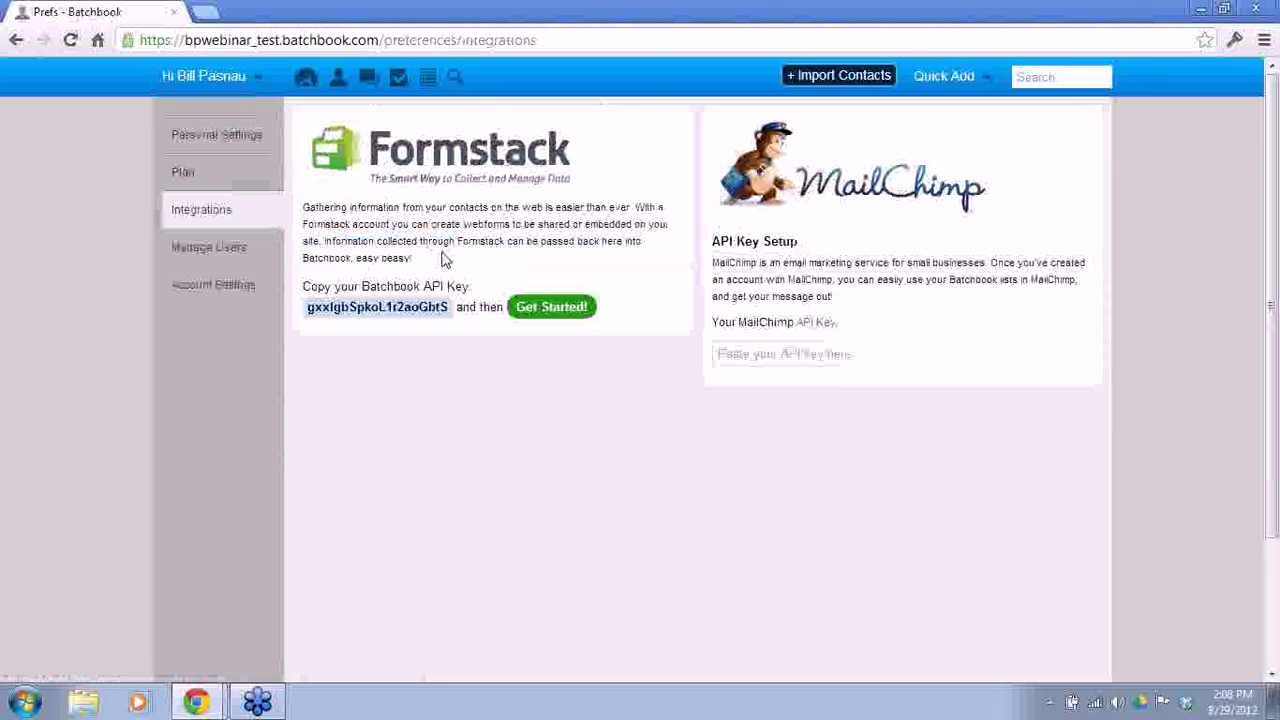
{"action": "left_click_drag", "start_coordinate": [308, 308], "coordinate": [450, 307]}
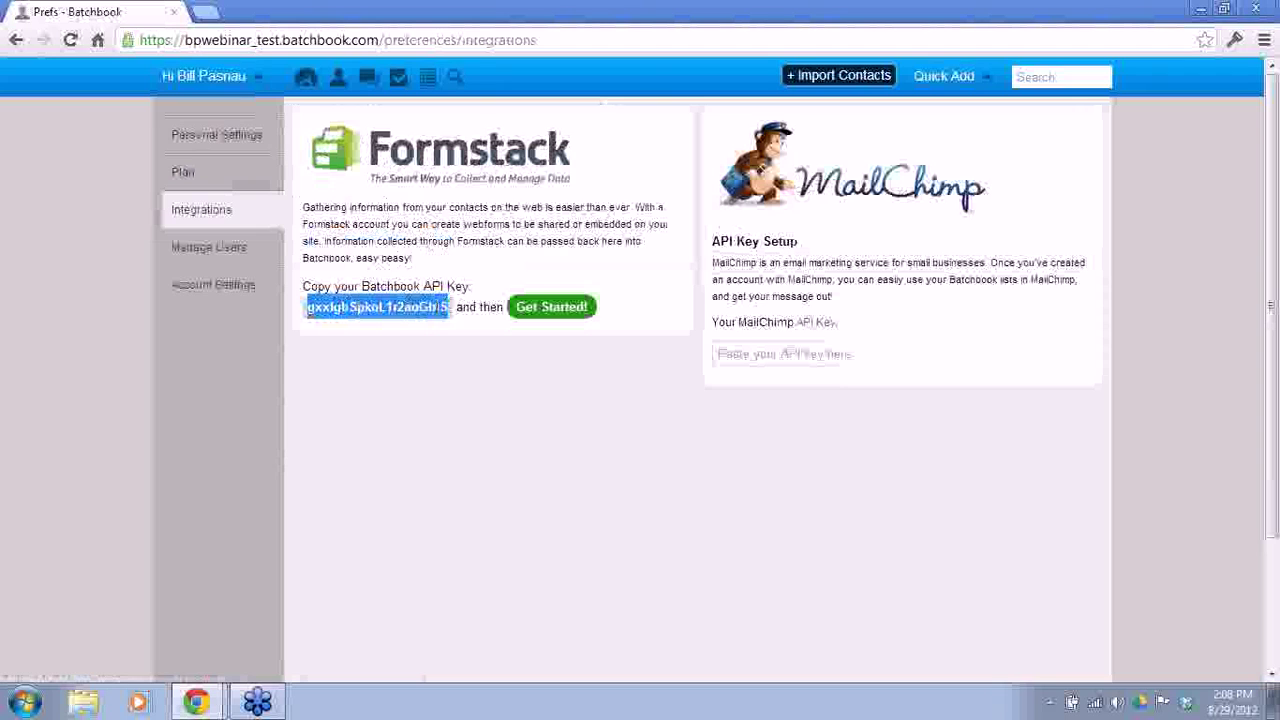
{"action": "right_click", "coordinate": [433, 311]}
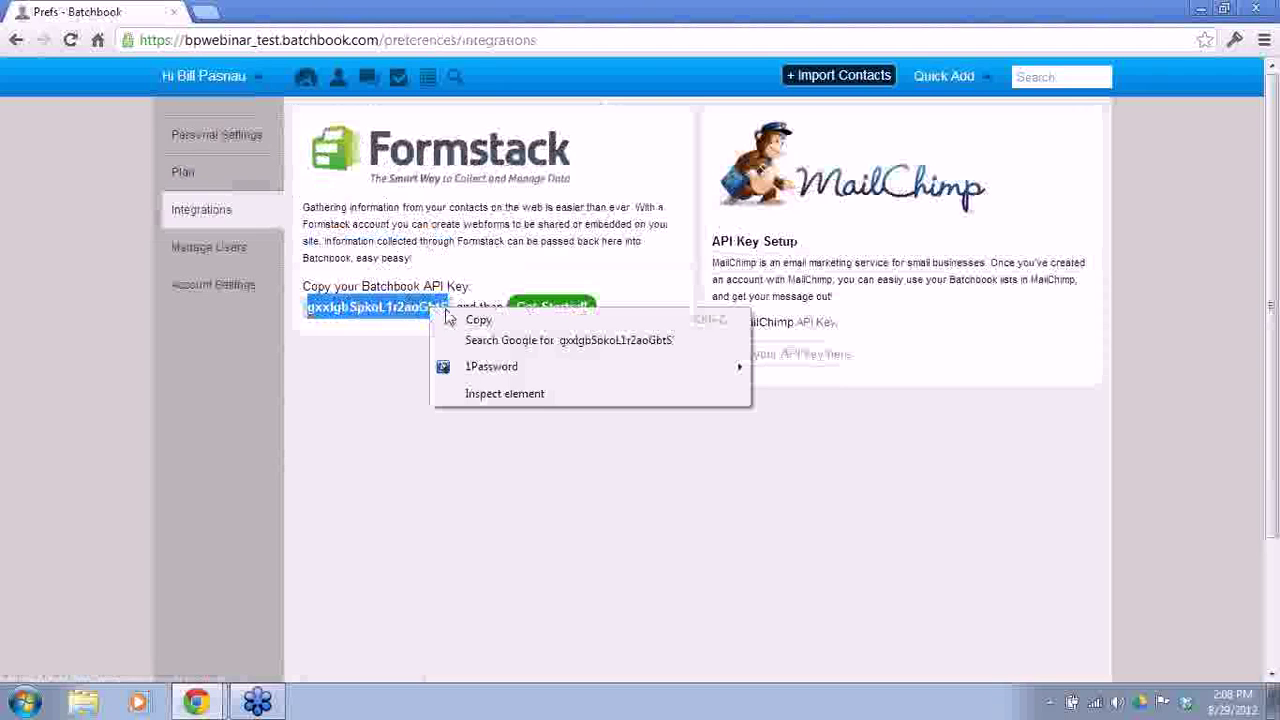
{"action": "left_click", "coordinate": [472, 322]}
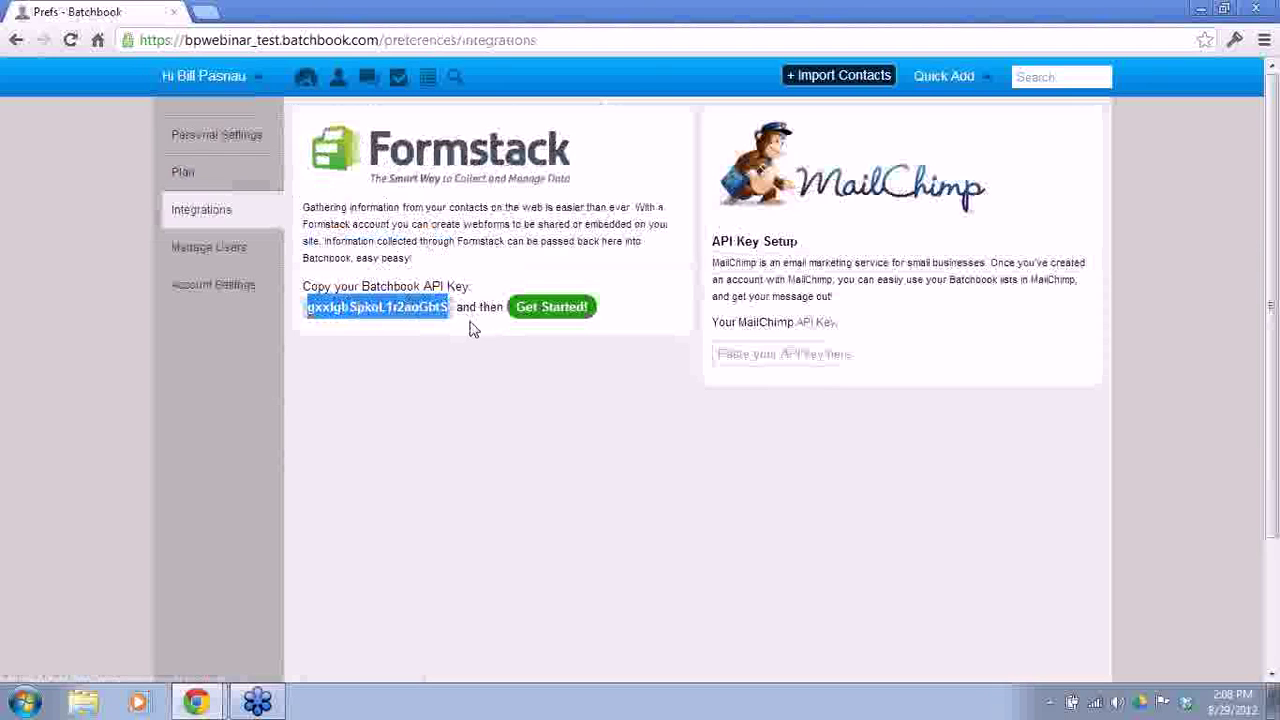
{"action": "right_click", "coordinate": [546, 314]}
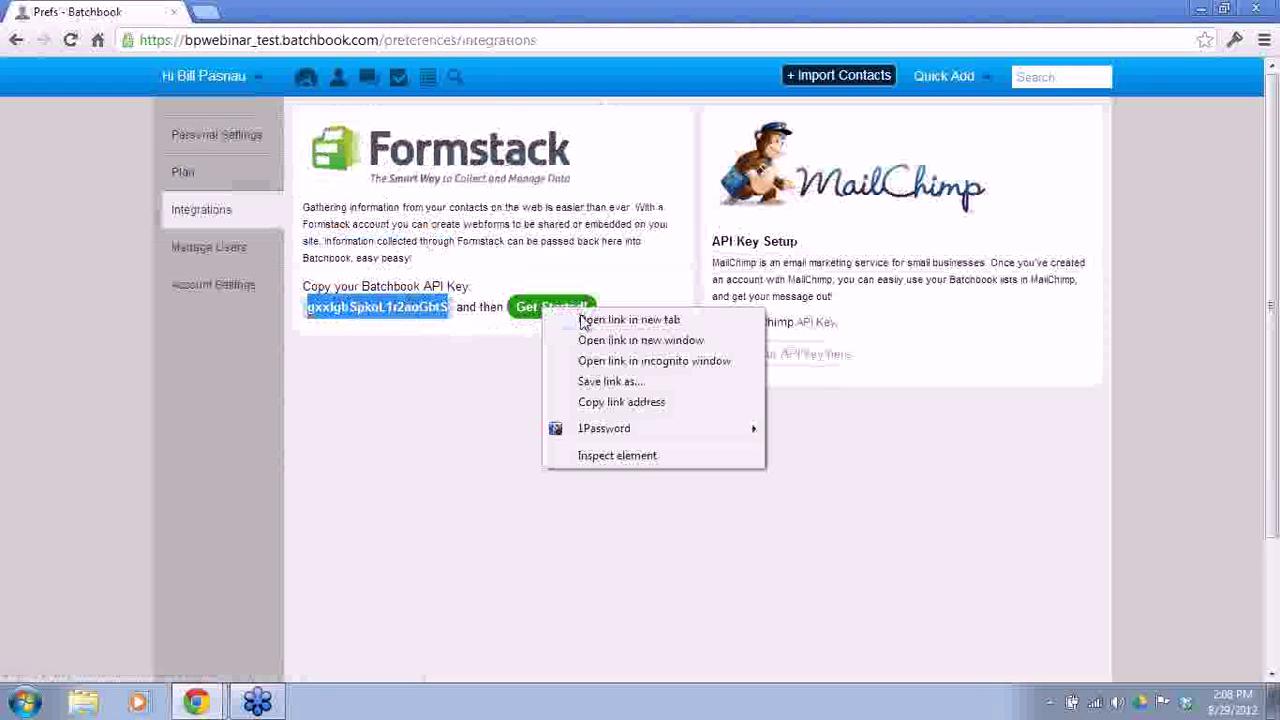
{"action": "left_click", "coordinate": [588, 321]}
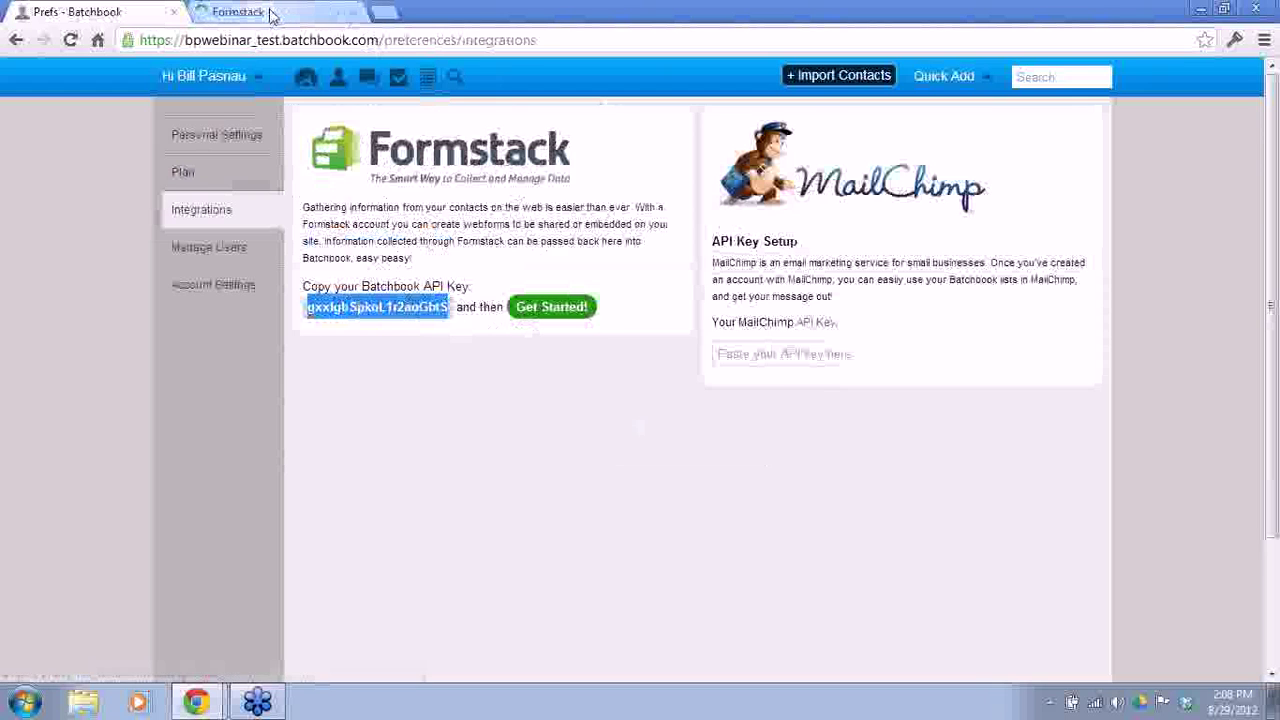
Step: On the Formstack signup page, highlight the 3 Embeddable Forms, 50 Submissions/Form and Batchbook Integration plan features
{"action": "left_click", "coordinate": [271, 12]}
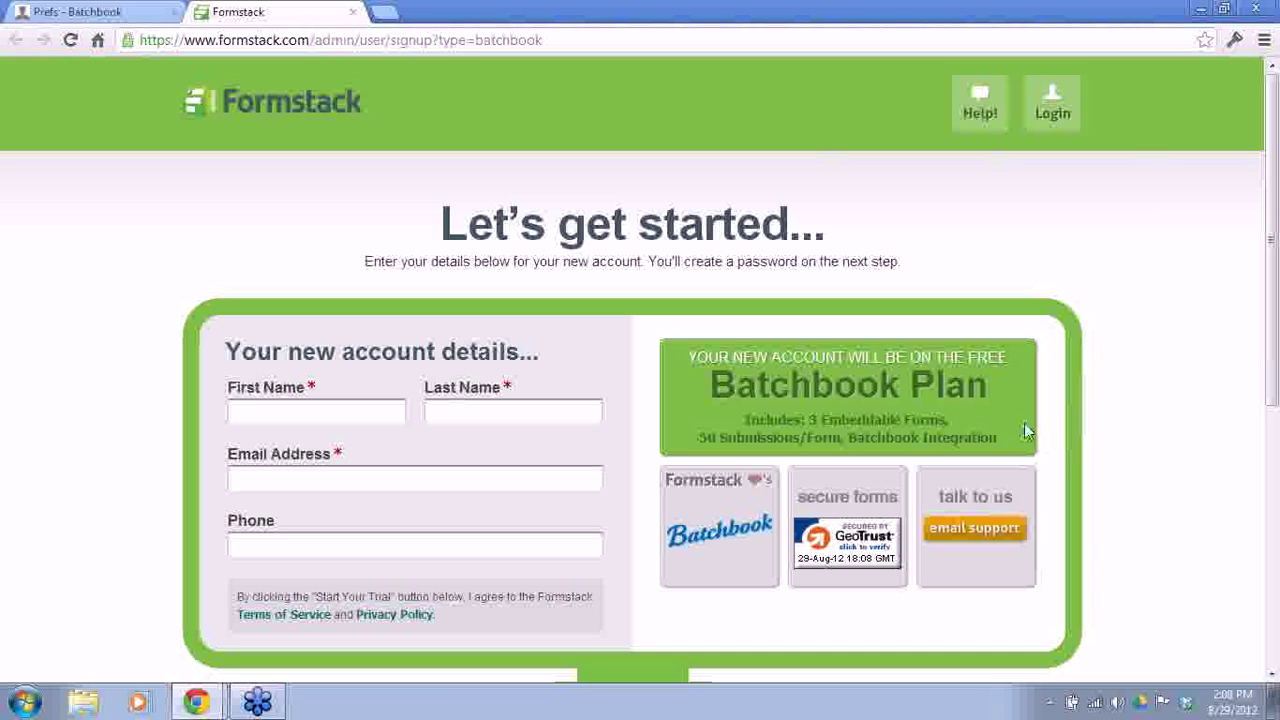
{"action": "left_click_drag", "start_coordinate": [744, 420], "coordinate": [944, 420]}
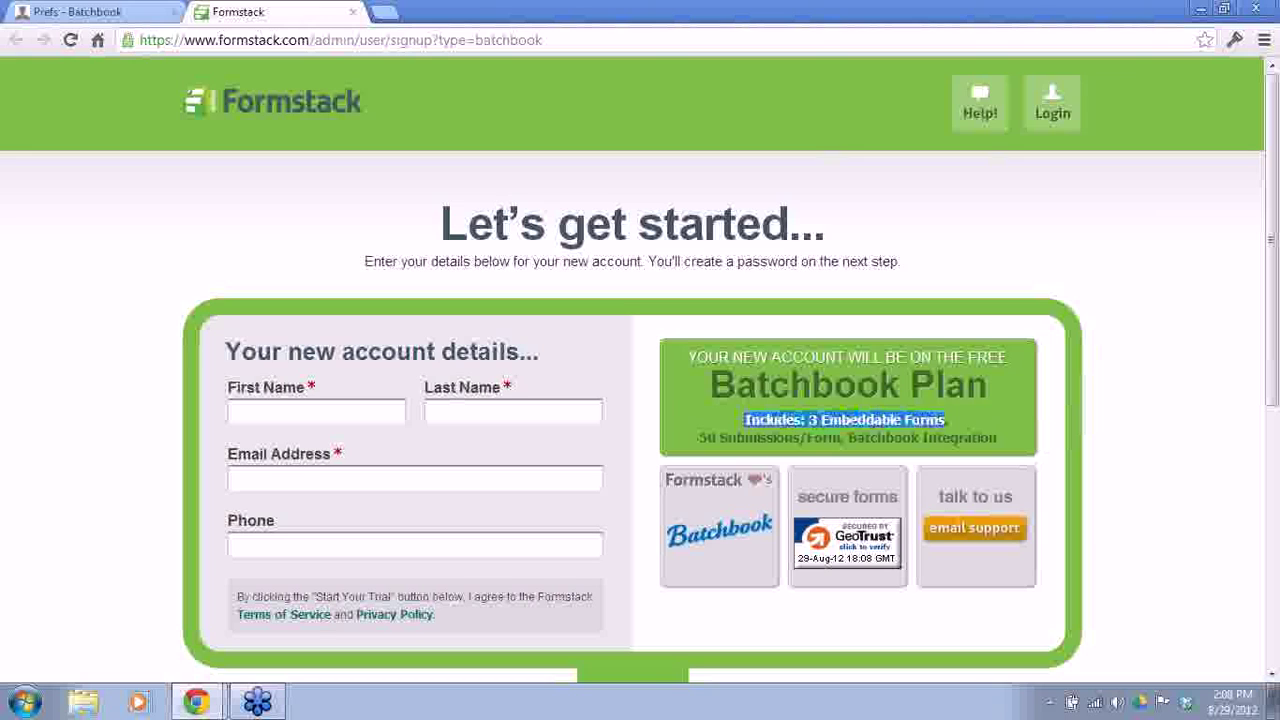
{"action": "left_click", "coordinate": [706, 437]}
{"action": "left_click_drag", "start_coordinate": [700, 437], "coordinate": [842, 438]}
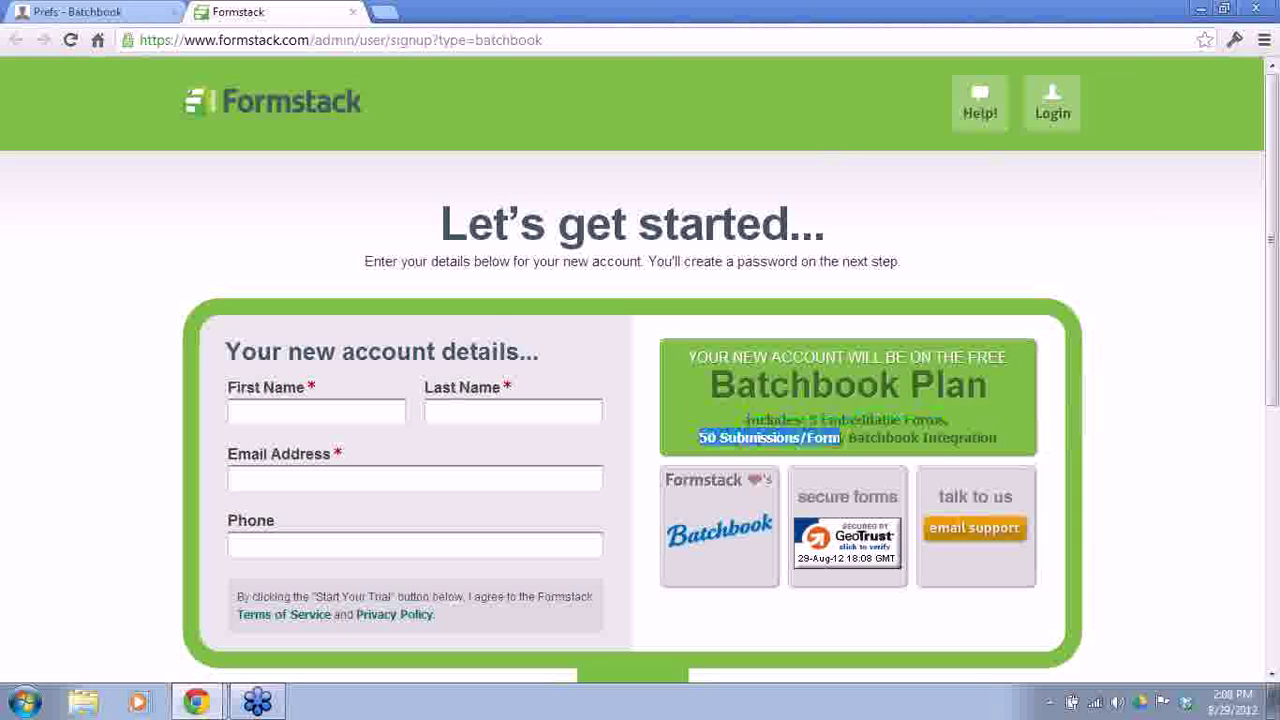
{"action": "left_click", "coordinate": [850, 432]}
{"action": "left_click_drag", "start_coordinate": [849, 437], "coordinate": [997, 437]}
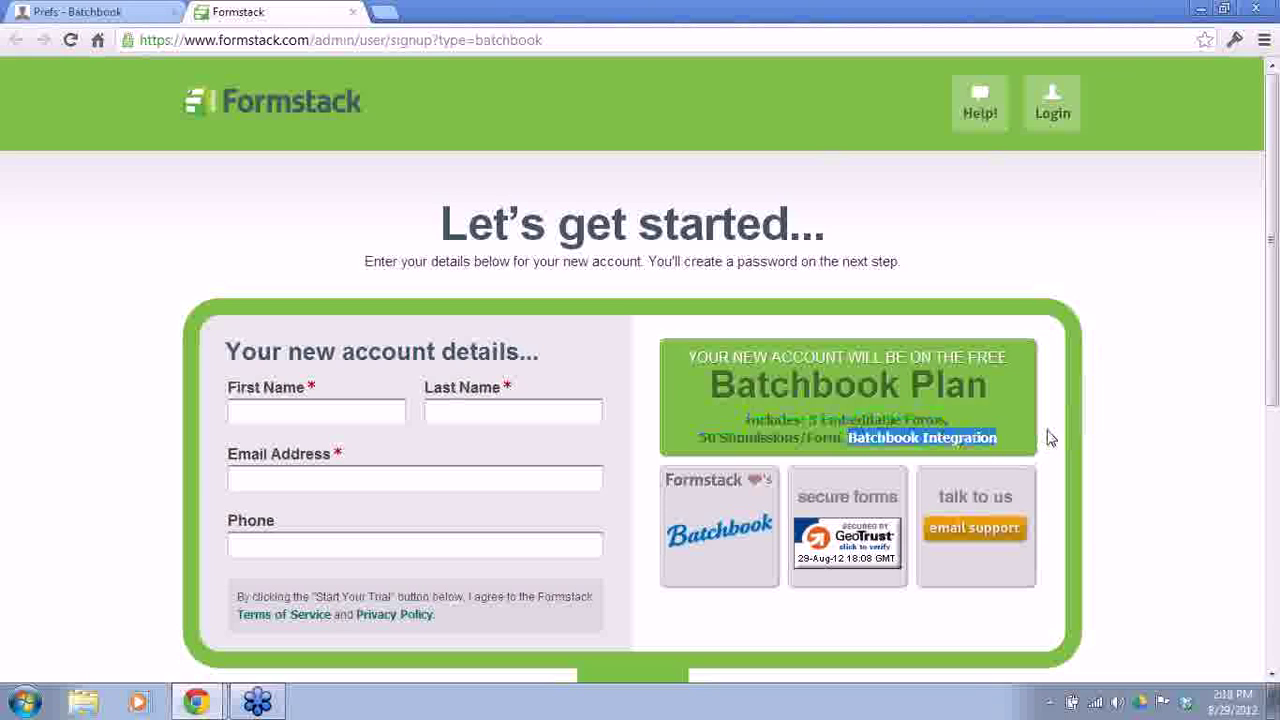
{"action": "left_click", "coordinate": [966, 241]}
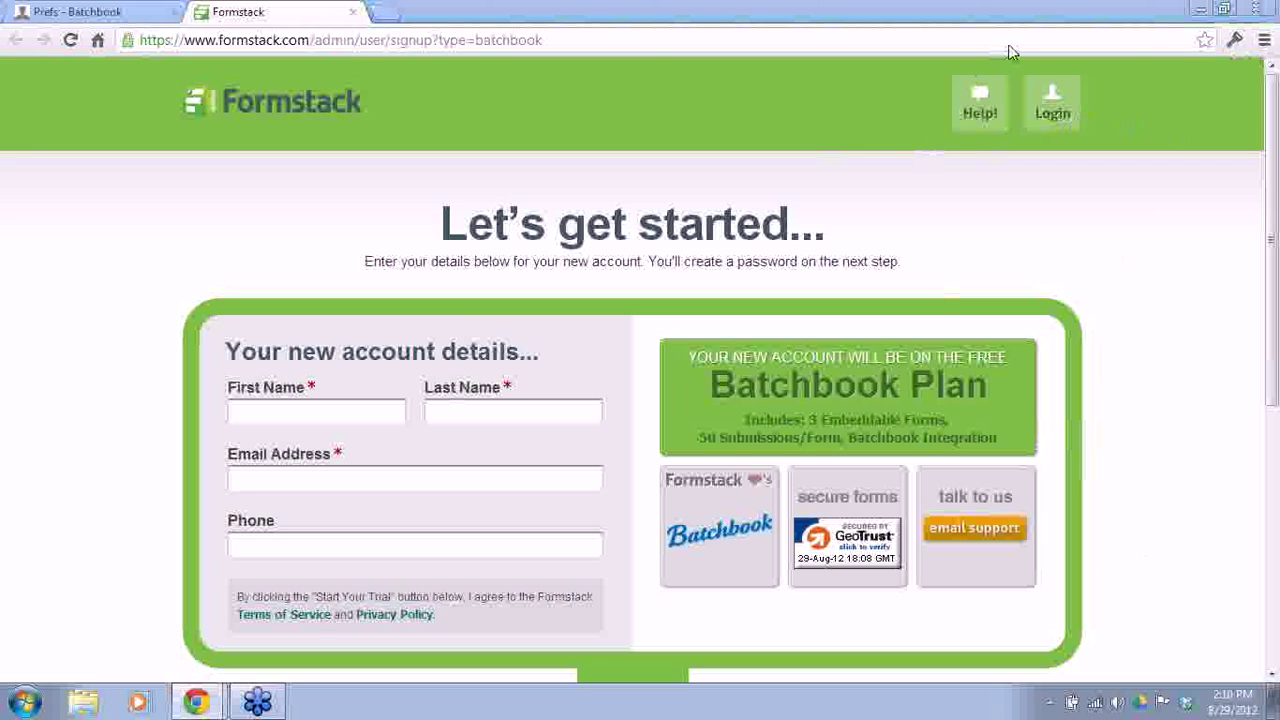
Step: Fill in the user's first and last name, e-mail and phone, and submit to start the trial
{"action": "left_click", "coordinate": [277, 411]}
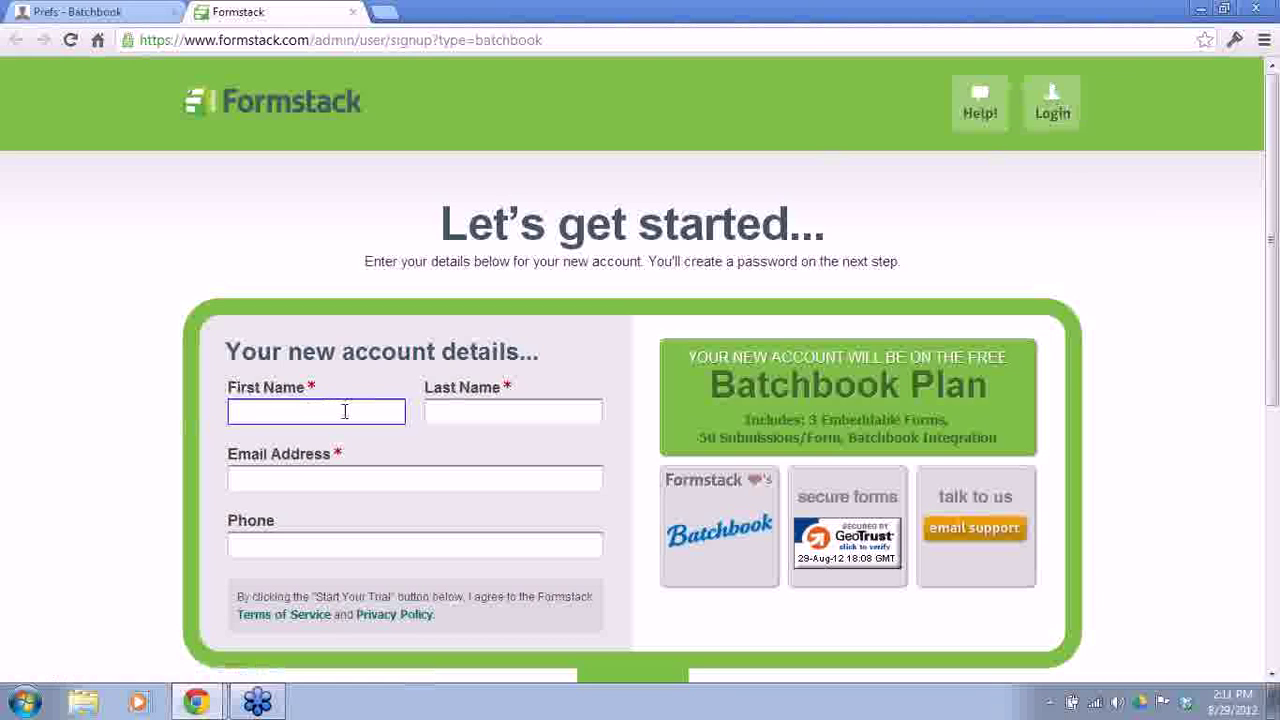
{"action": "key", "text": "Tab"}
{"action": "key", "text": "Tab"}
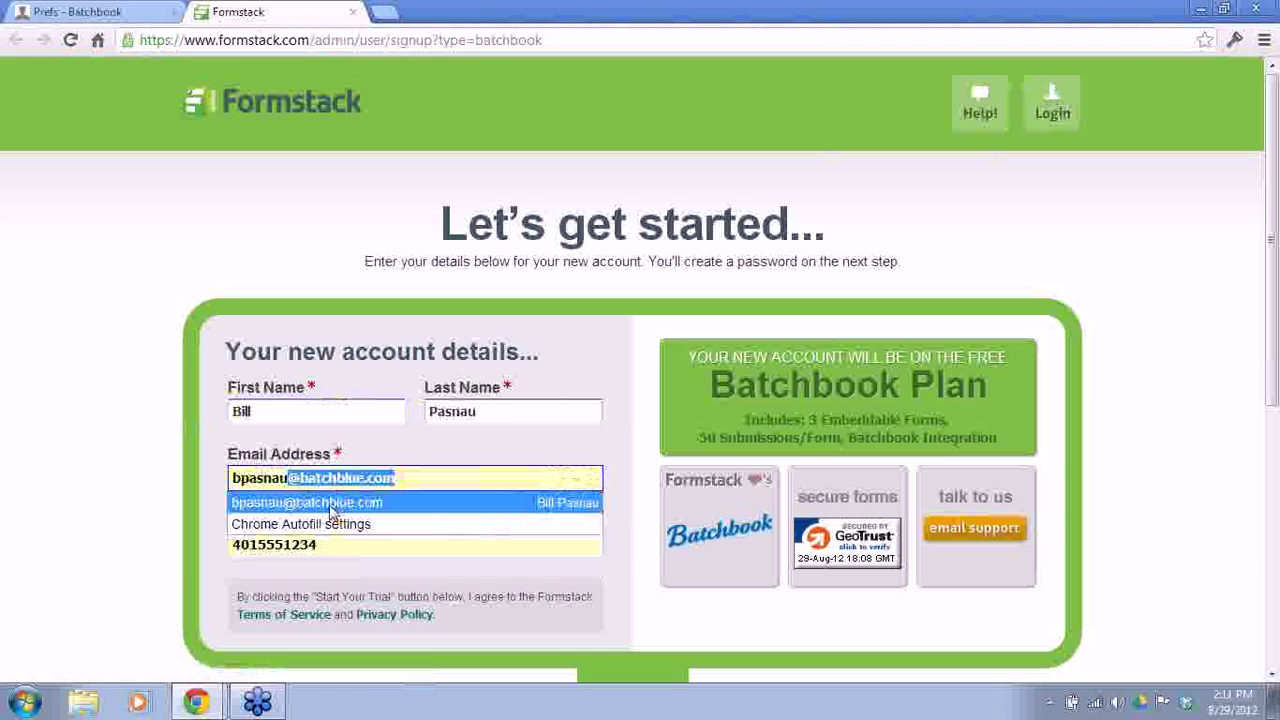
{"action": "left_click", "coordinate": [332, 508]}
{"action": "left_click", "coordinate": [332, 544]}
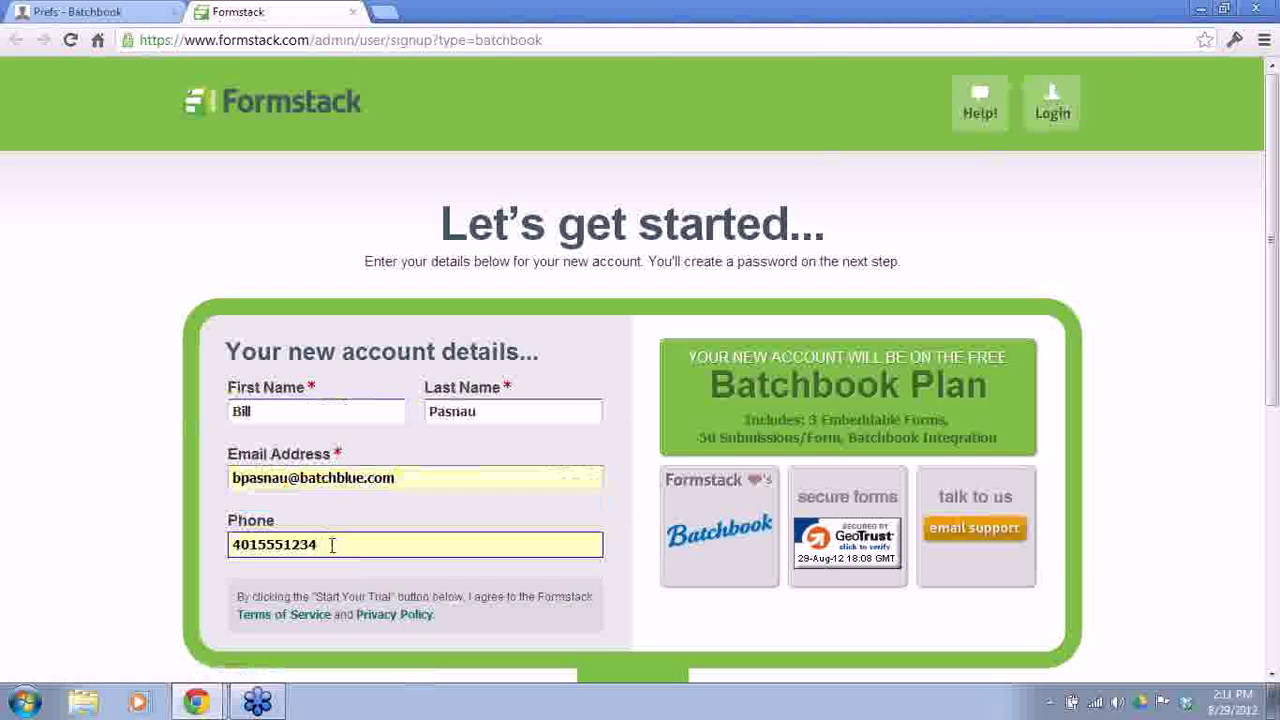
{"action": "scroll", "coordinate": [336, 558], "scroll_direction": "down", "scroll_amount": 2}
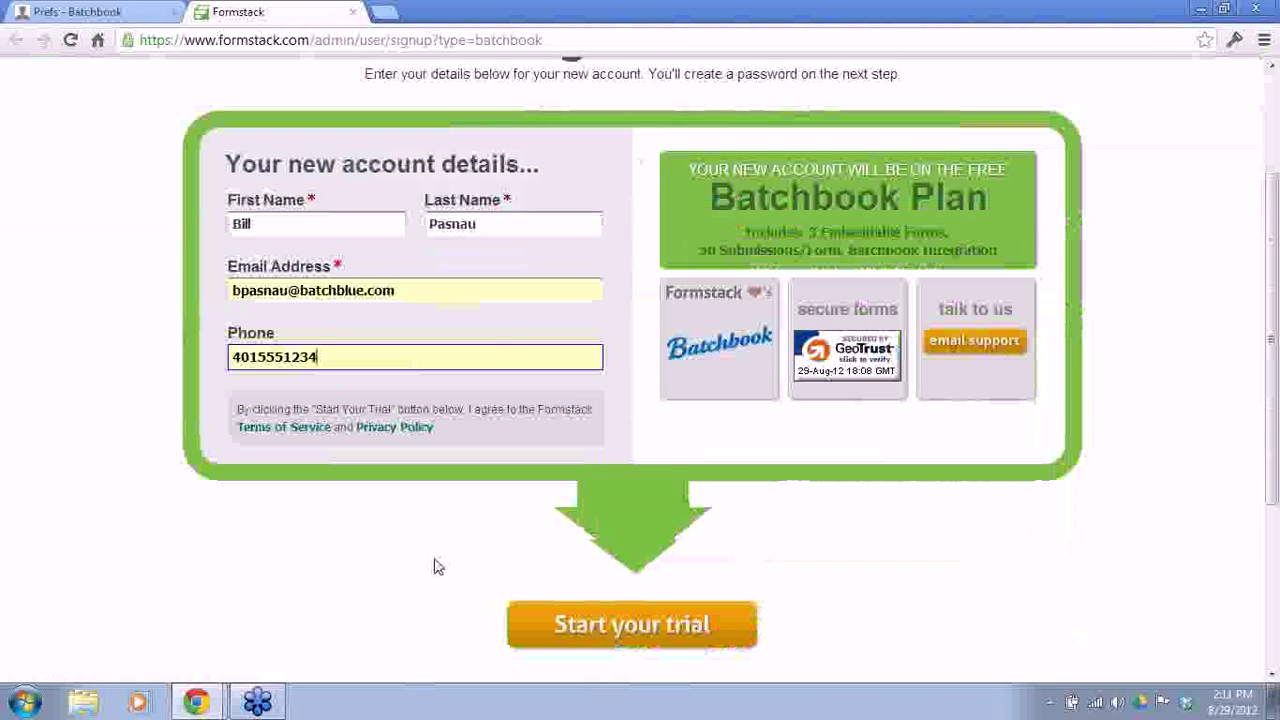
{"action": "left_click", "coordinate": [600, 638]}
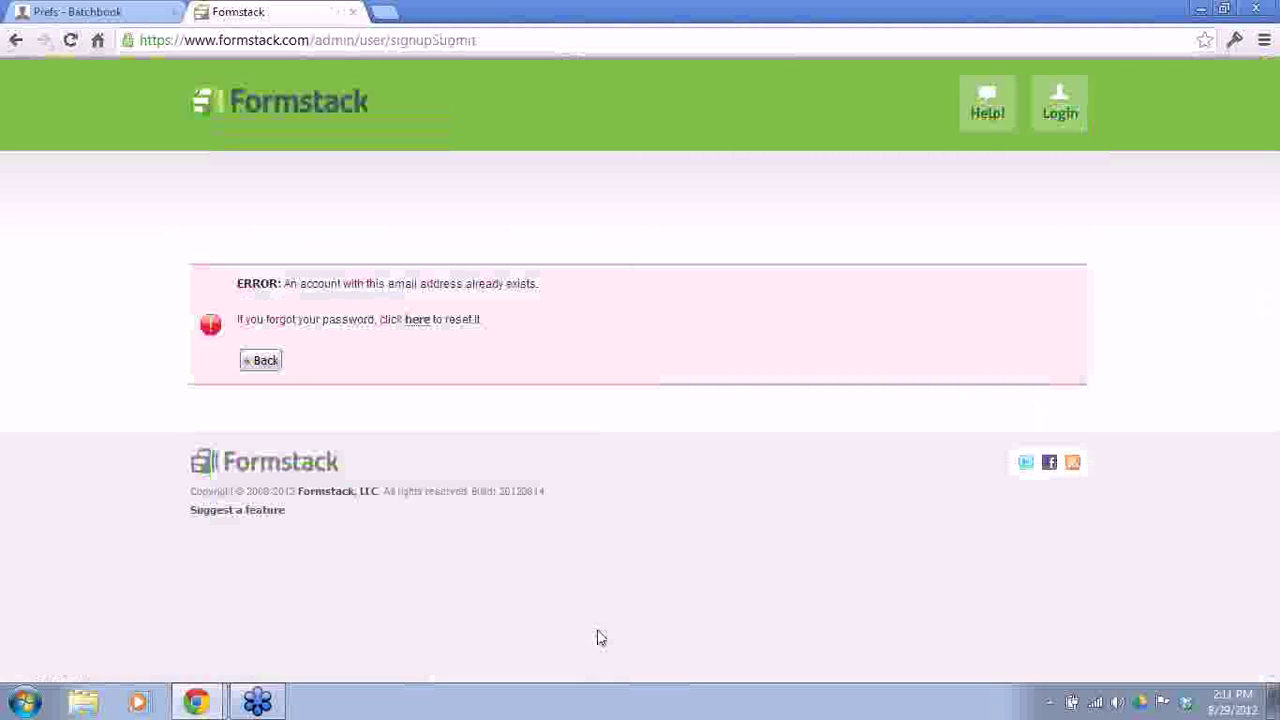
Step: Return to the filled-in signup form and select the e-mail address entry
{"action": "left_click", "coordinate": [272, 362]}
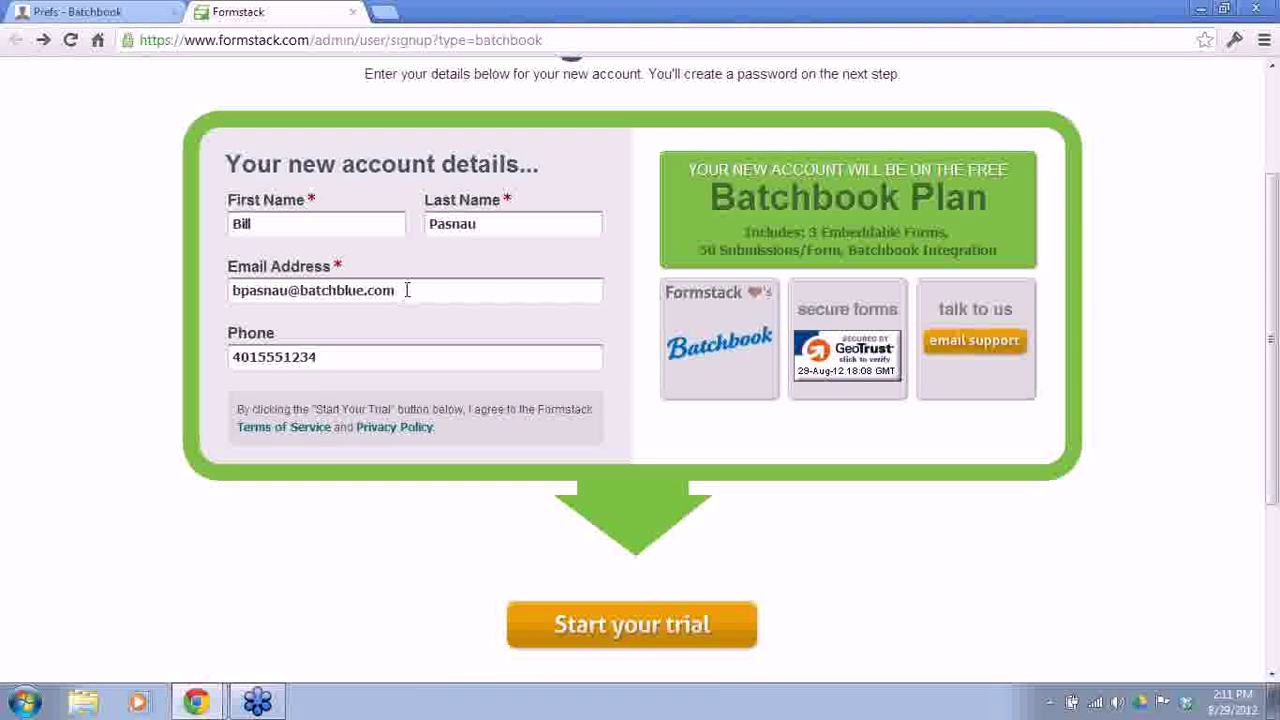
{"action": "left_click_drag", "start_coordinate": [407, 290], "coordinate": [182, 284]}
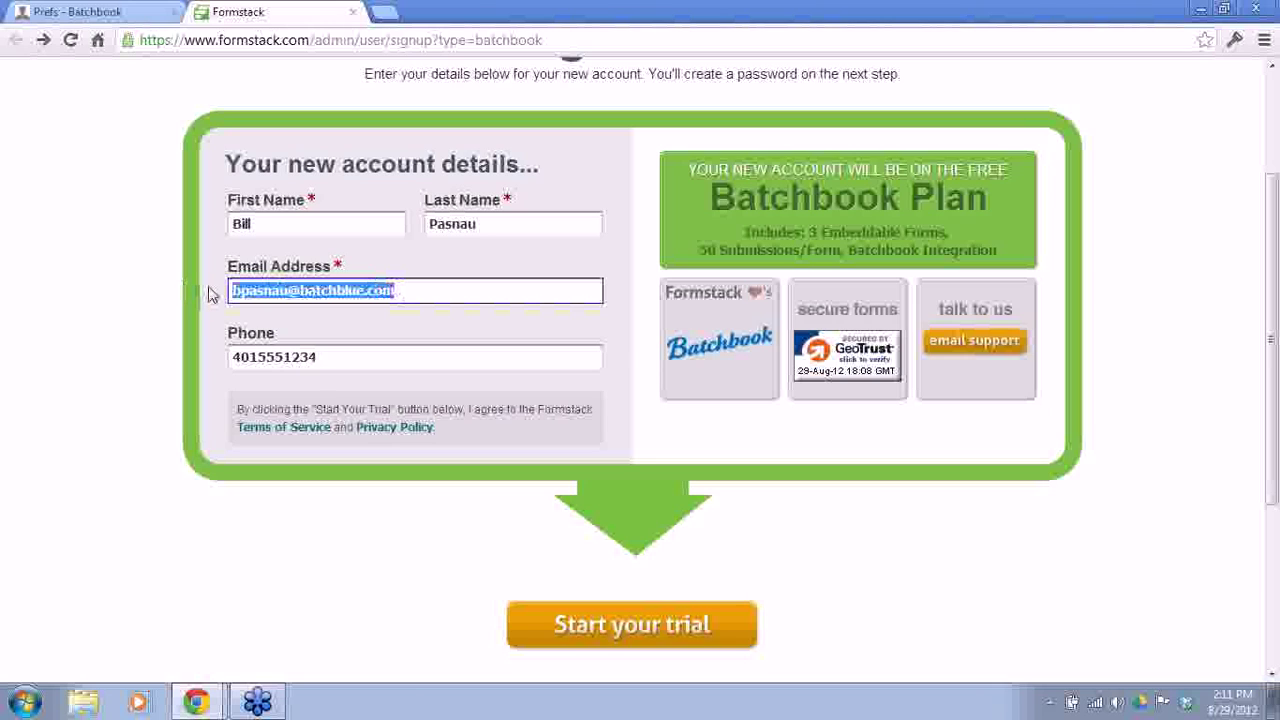
{"action": "scroll", "coordinate": [616, 348], "scroll_direction": "up", "scroll_amount": 3}
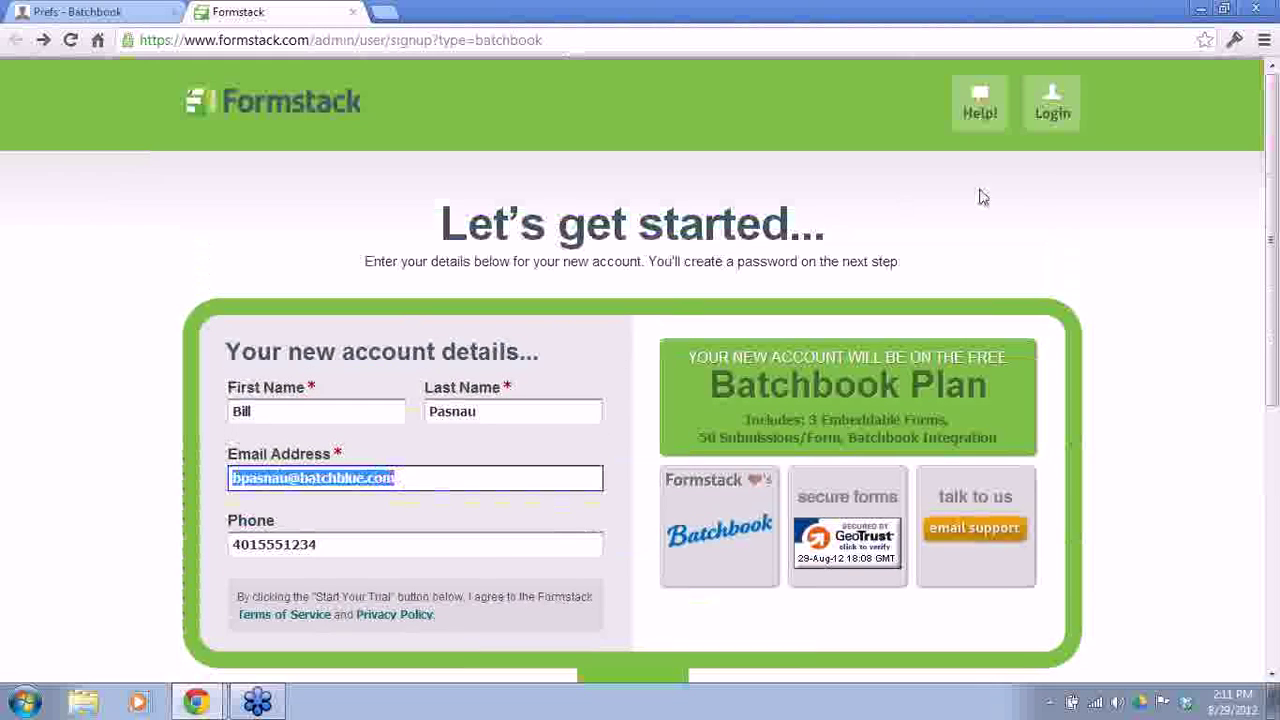
Step: Load Formstack from the Other BB bookmarks in a new tab and log in with saved 1Password credentials
{"action": "left_click", "coordinate": [388, 12]}
{"action": "left_click", "coordinate": [137, 83]}
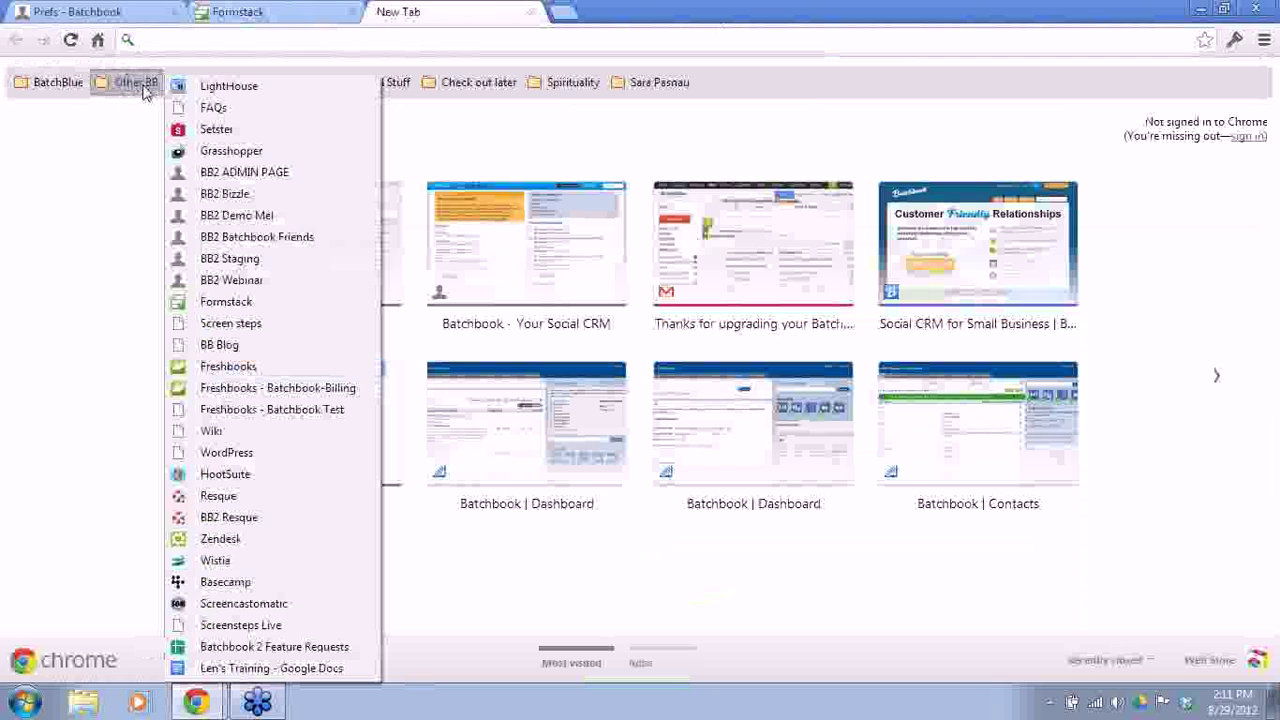
{"action": "left_click", "coordinate": [235, 303]}
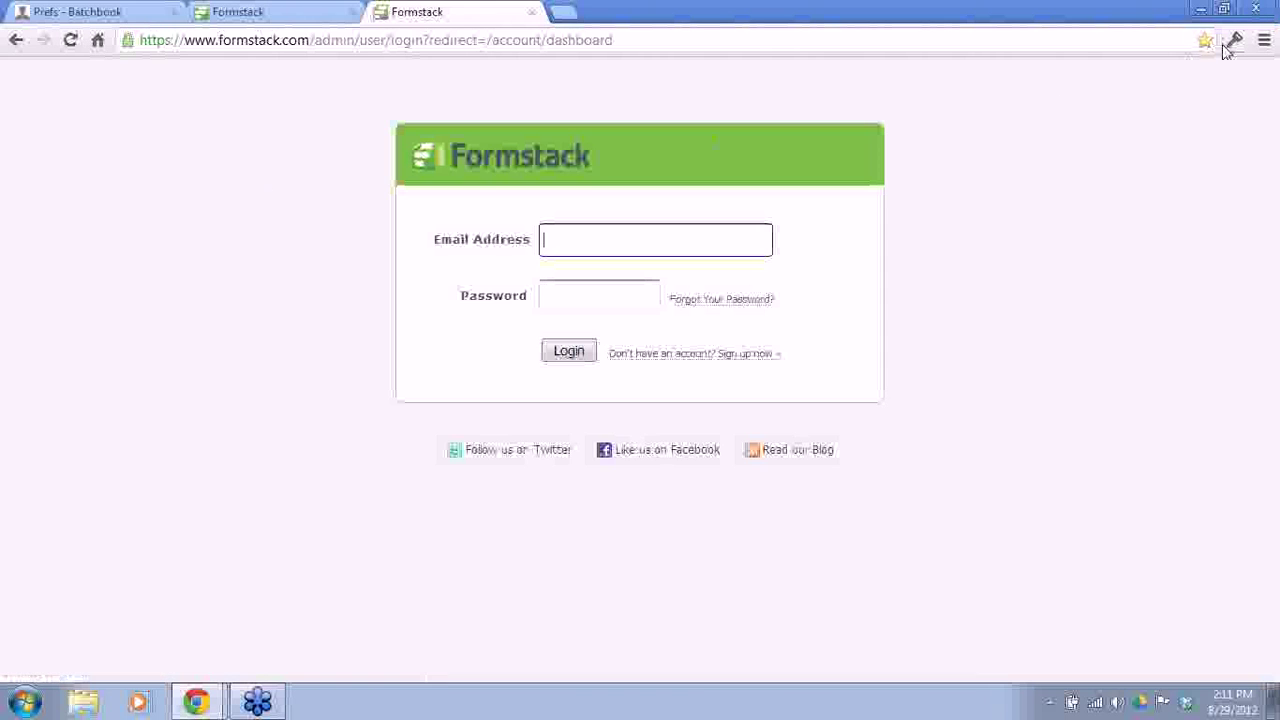
{"action": "left_click", "coordinate": [1232, 42]}
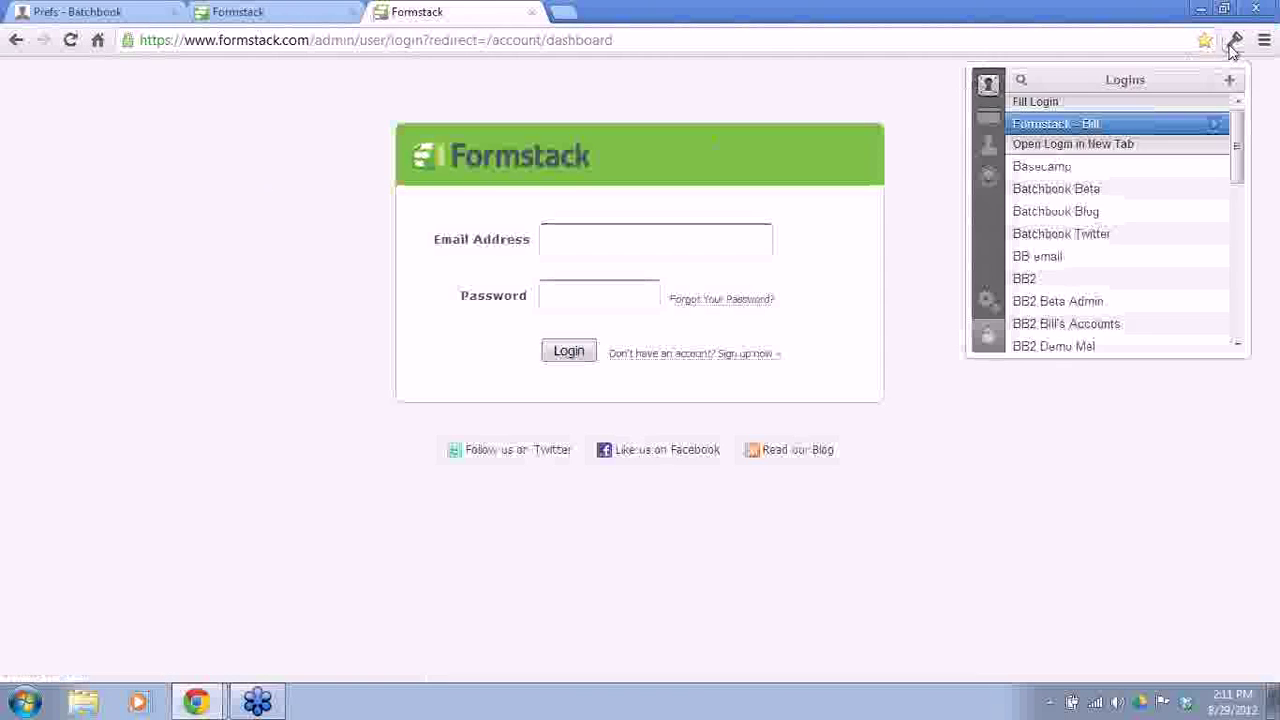
{"action": "left_click", "coordinate": [1080, 125]}
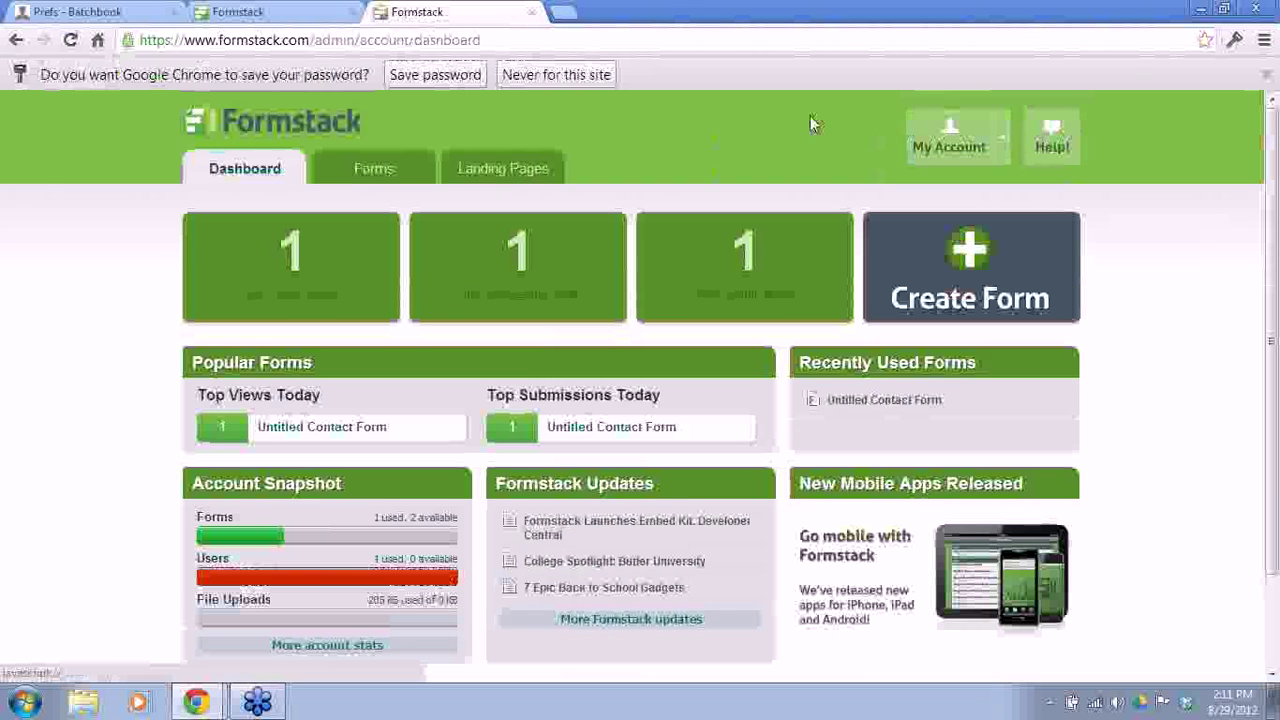
Step: Decline saving the password for this site and go to the Forms list
{"action": "left_click", "coordinate": [582, 77]}
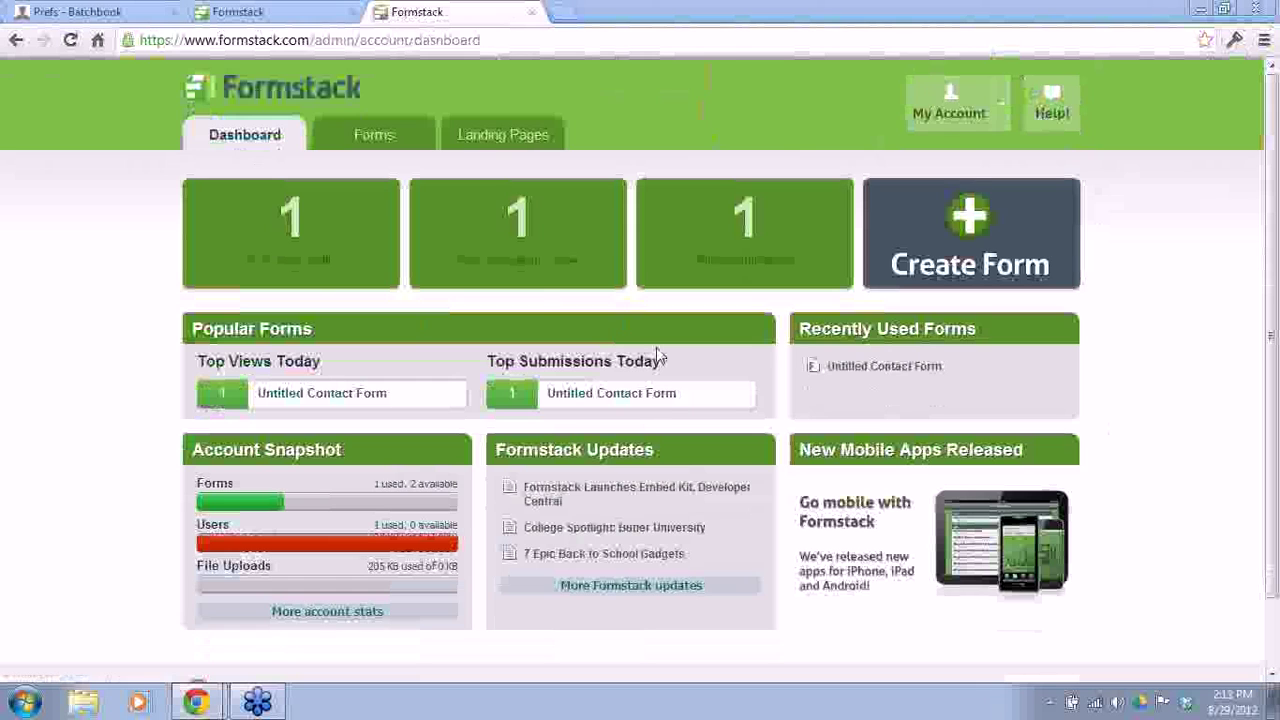
{"action": "left_click", "coordinate": [376, 137]}
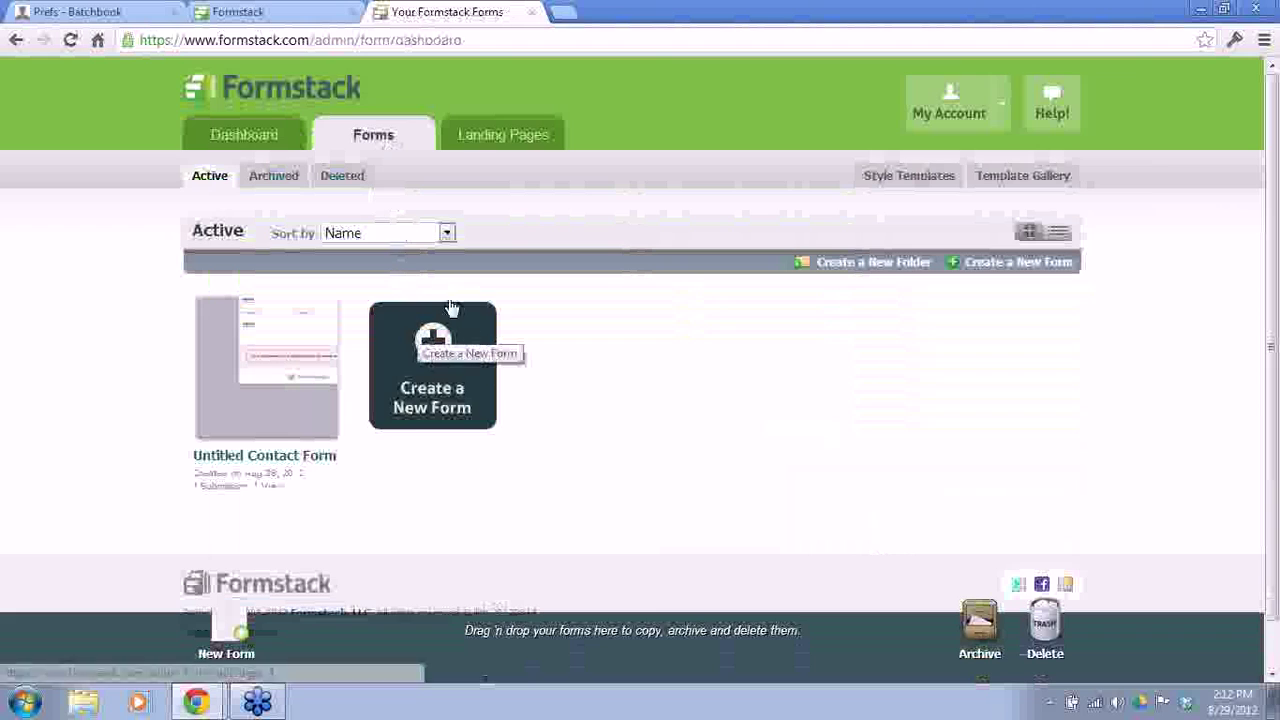
Step: Start a new form, keeping Contact Form as the Field Guide template
{"action": "left_click", "coordinate": [985, 266]}
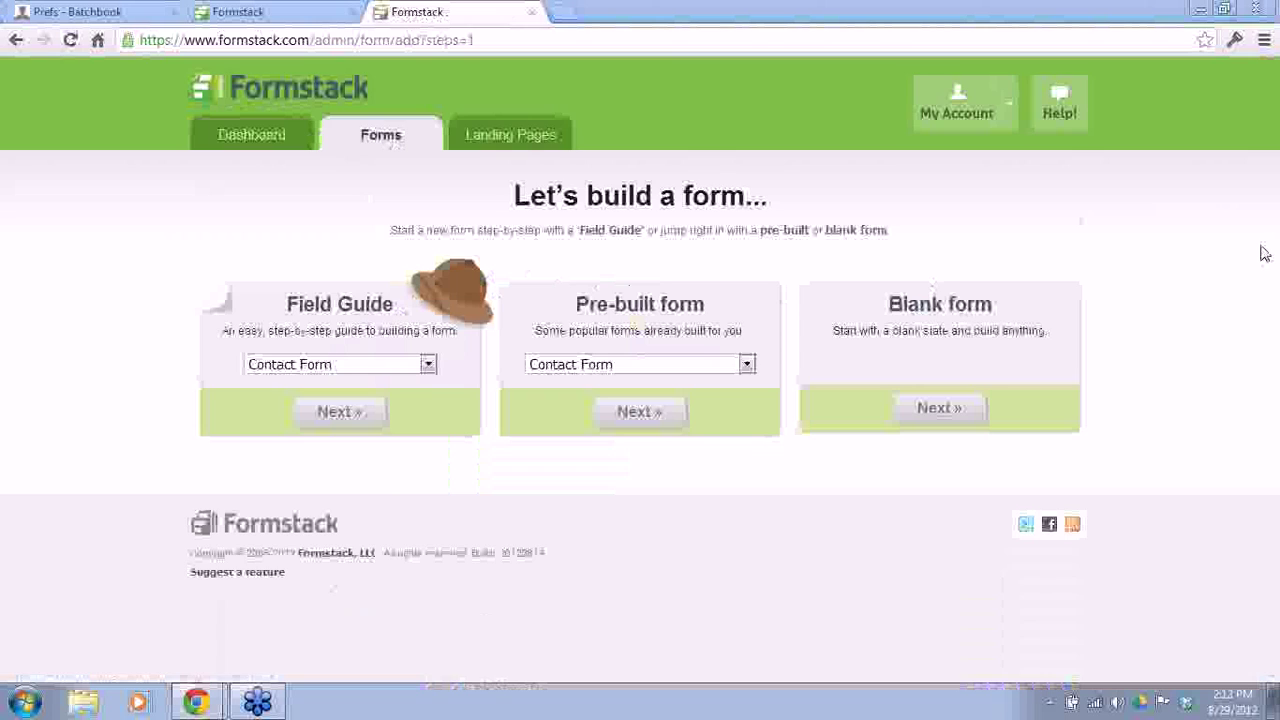
{"action": "left_click", "coordinate": [600, 365]}
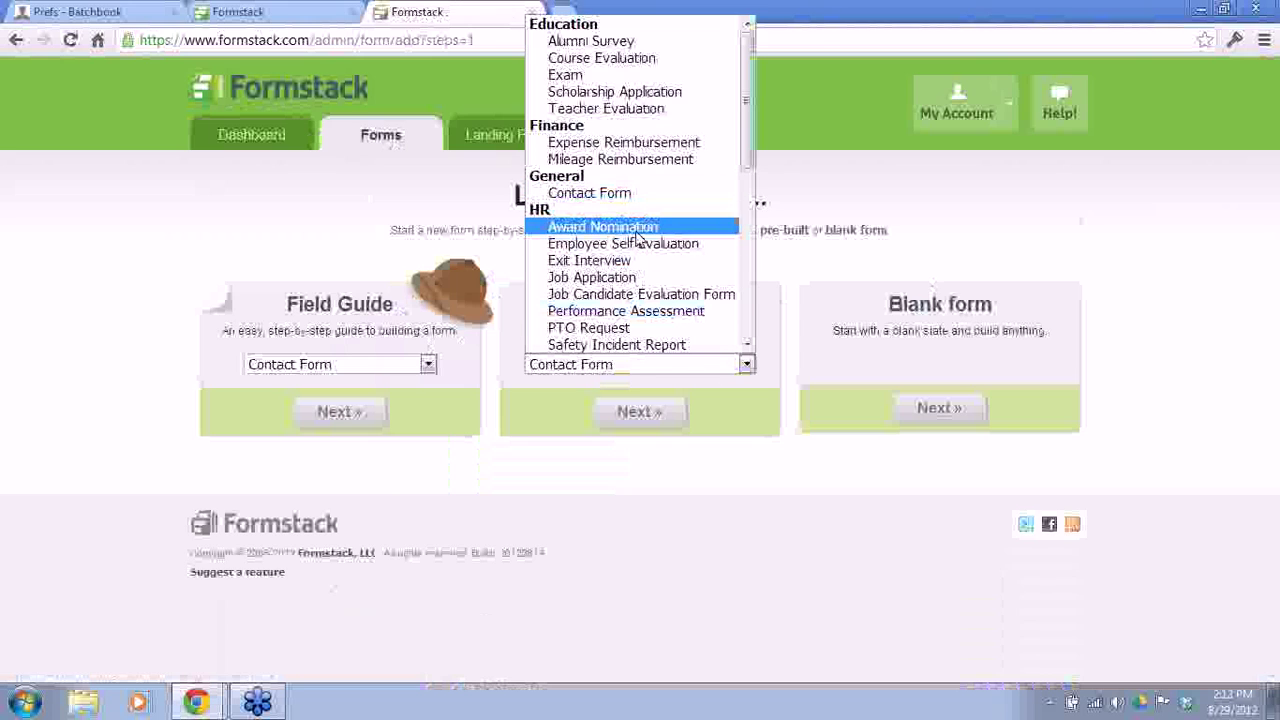
{"action": "scroll", "coordinate": [637, 232], "scroll_direction": "down", "scroll_amount": 3}
{"action": "scroll", "coordinate": [637, 224], "scroll_direction": "down", "scroll_amount": 5}
{"action": "scroll", "coordinate": [637, 226], "scroll_direction": "down", "scroll_amount": 4}
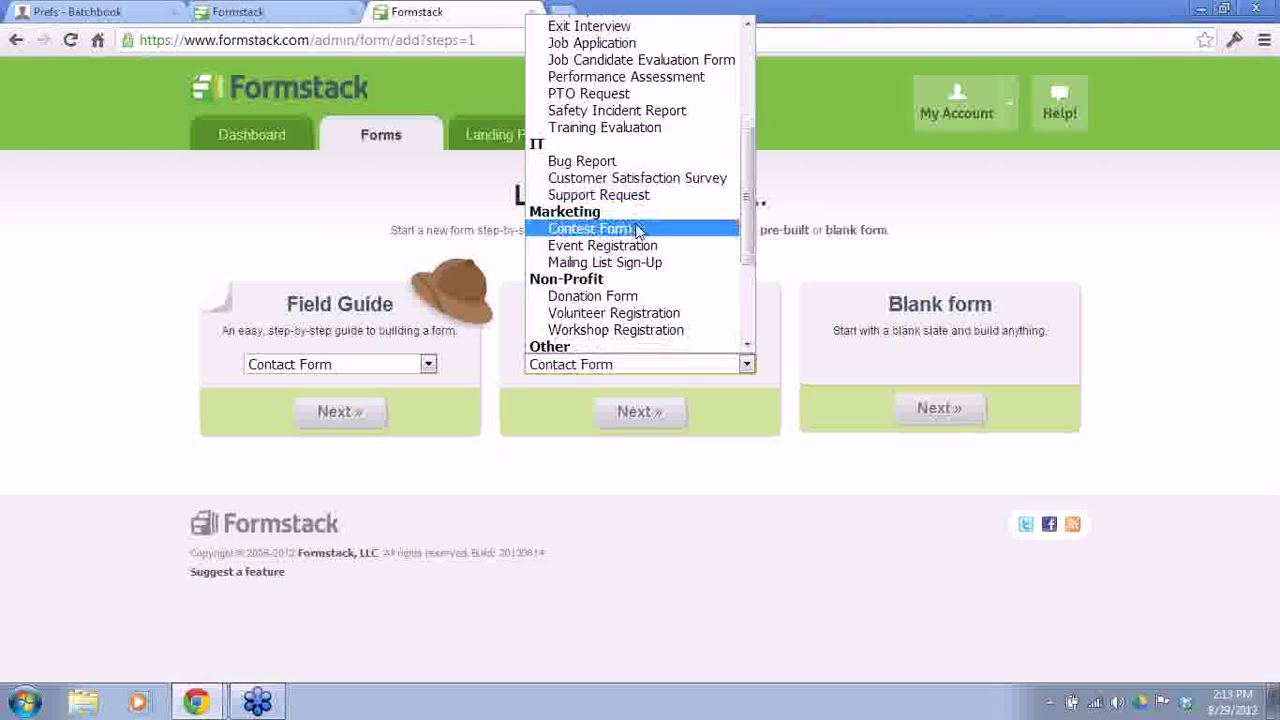
{"action": "left_click", "coordinate": [737, 492]}
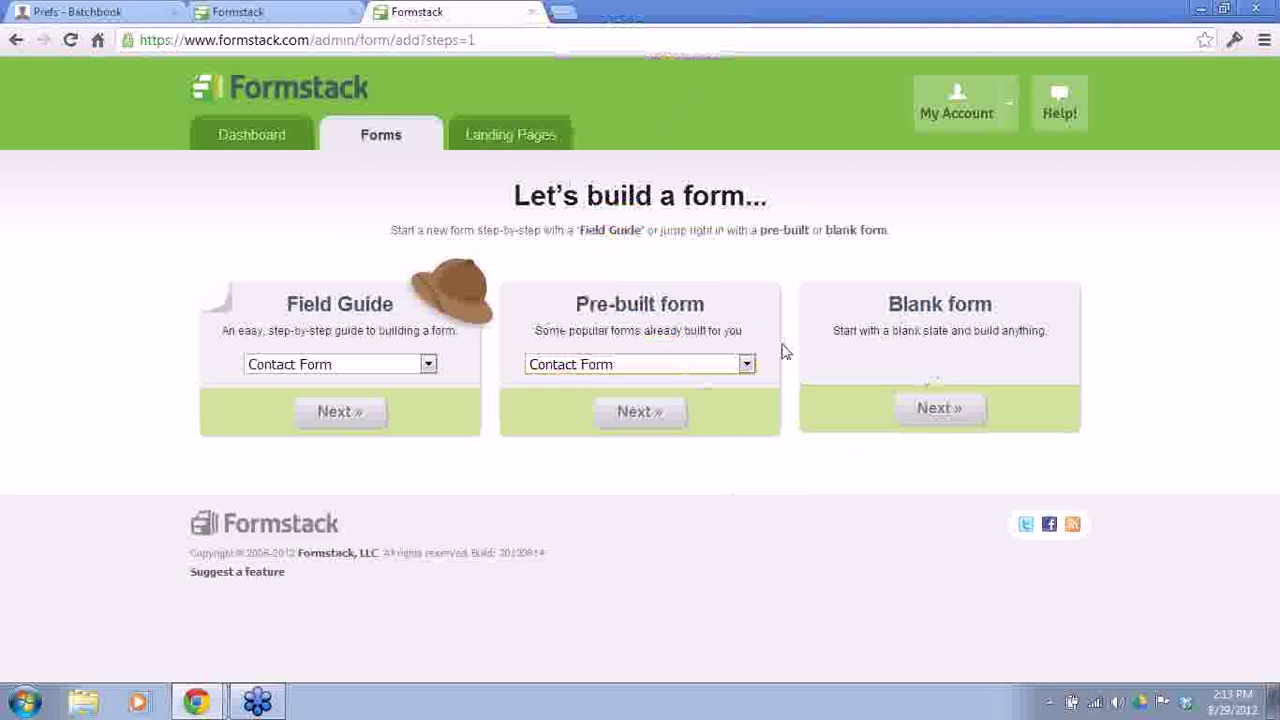
Step: Finish the guided Contact Form with Name and E-mail fields and open it for editing
{"action": "left_click", "coordinate": [330, 421]}
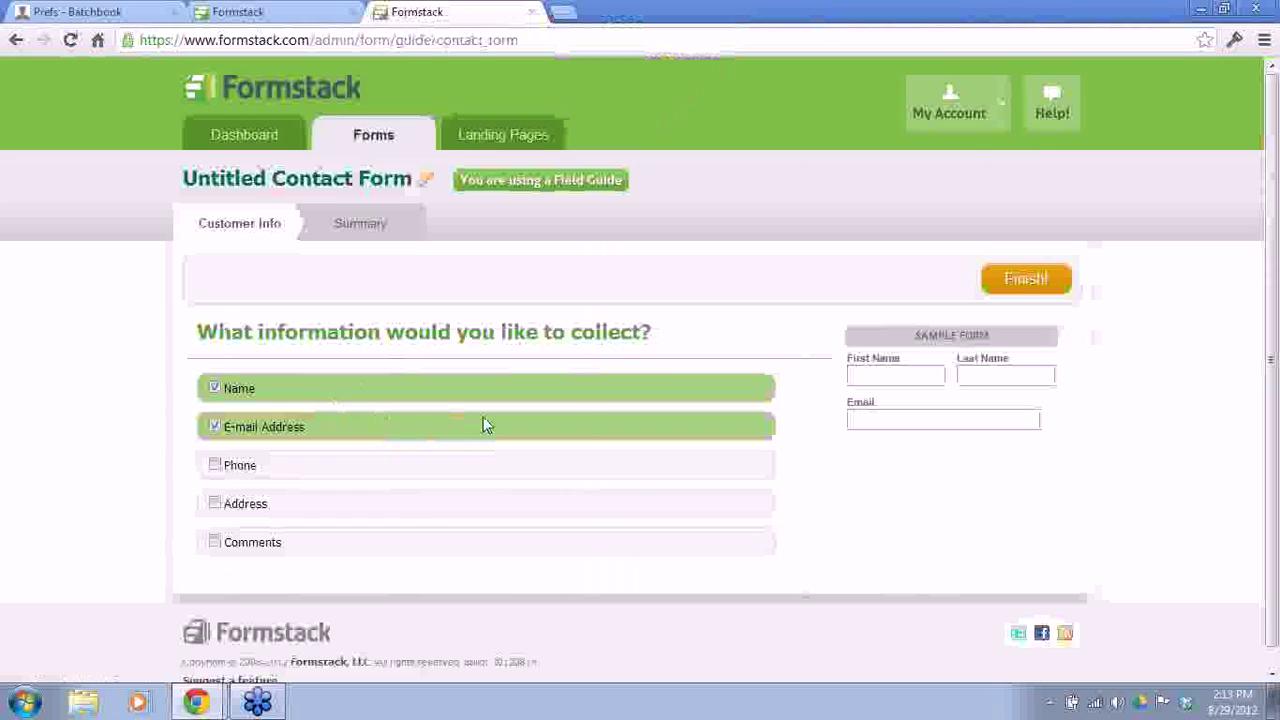
{"action": "left_click", "coordinate": [1024, 290]}
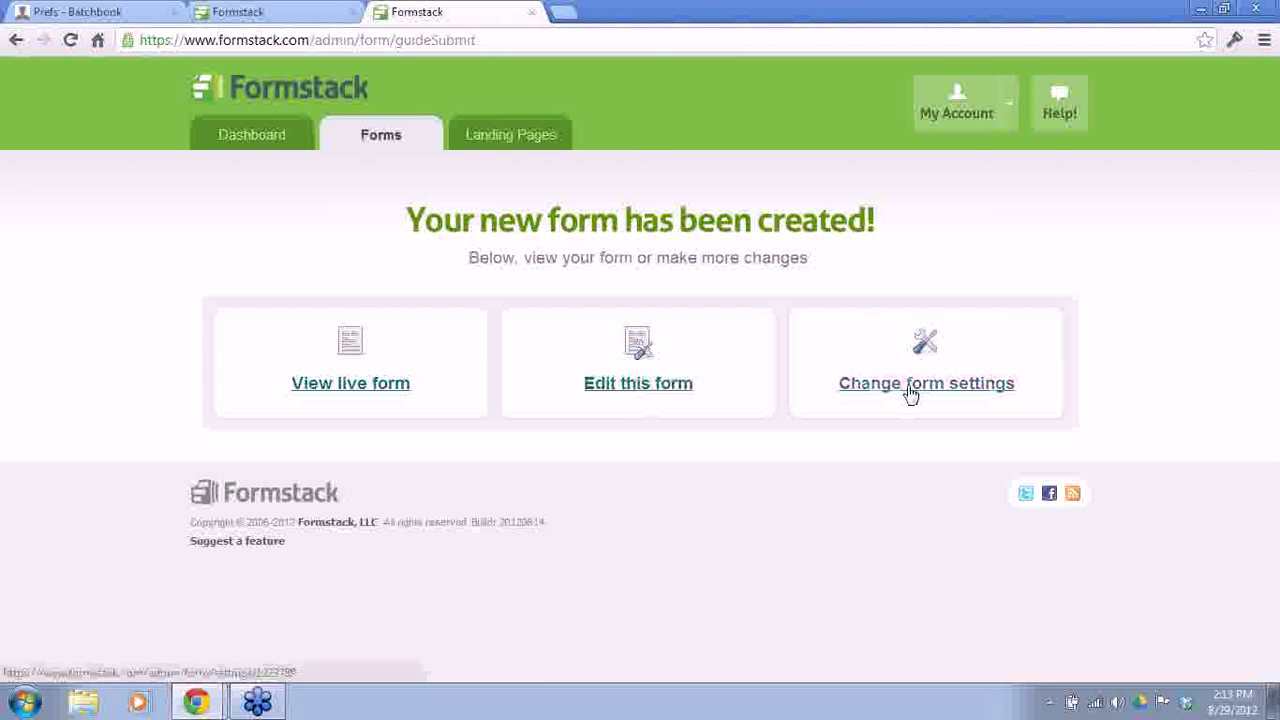
{"action": "left_click", "coordinate": [663, 389]}
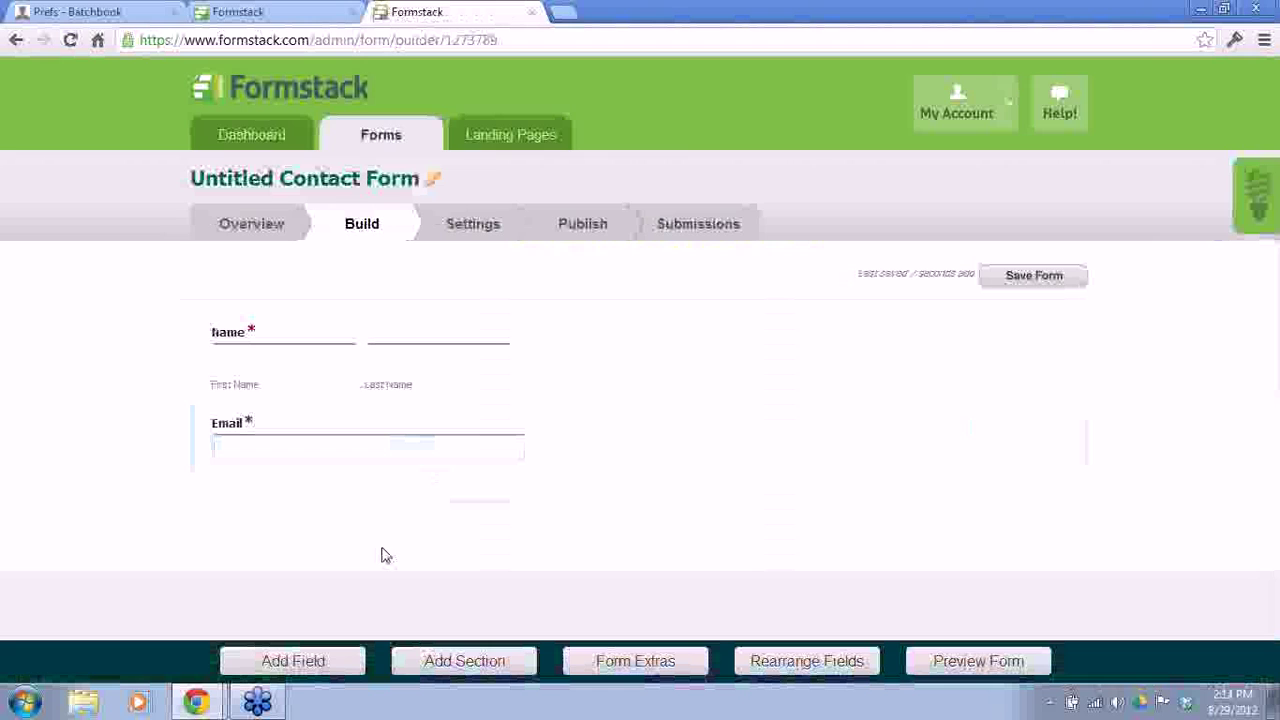
{"action": "left_click", "coordinate": [294, 662]}
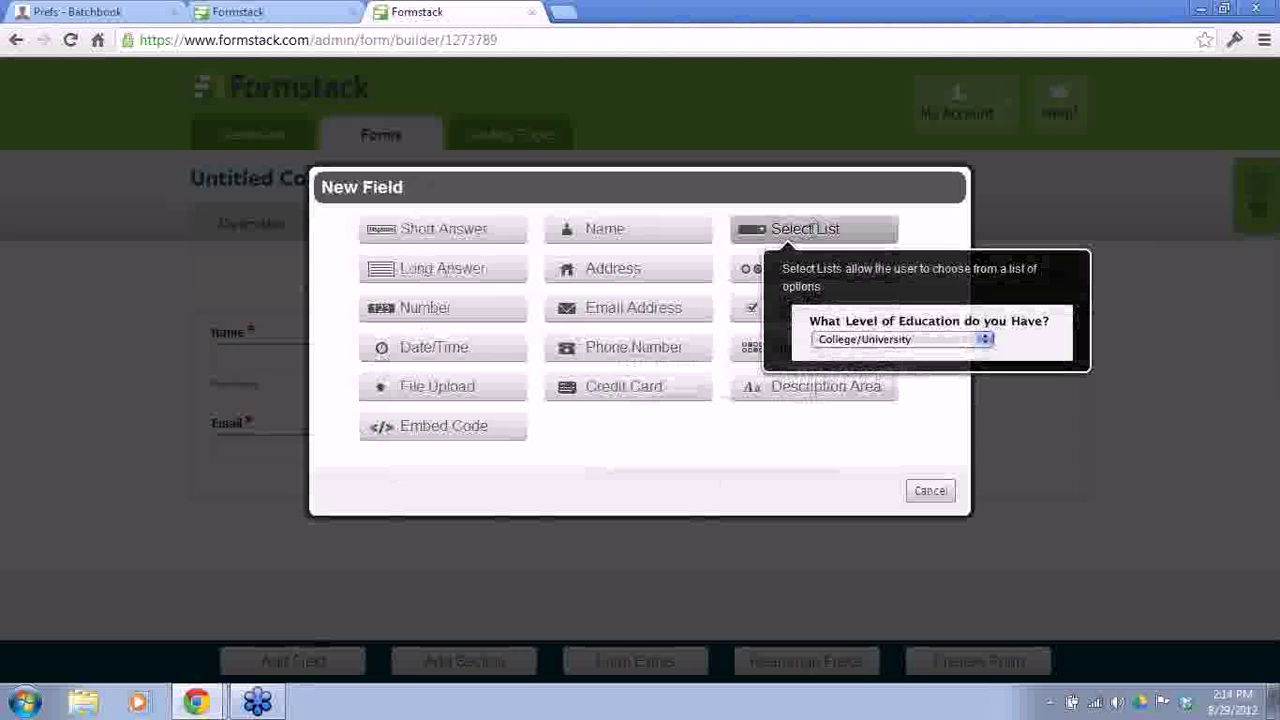
Step: Add a Select List 'Which destination would you like more information about (please select one)' offering Hawaii, Fiji, Rome, Bora Bora
{"action": "left_click", "coordinate": [810, 230]}
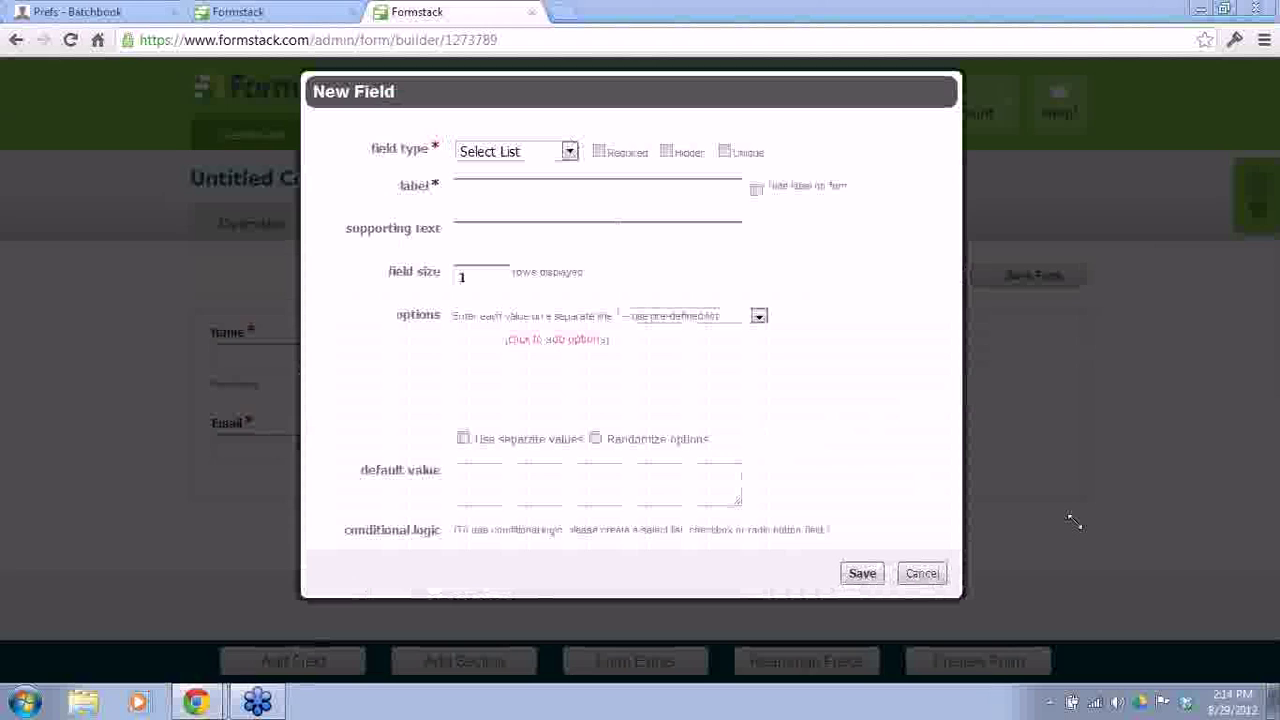
{"action": "left_click", "coordinate": [539, 194]}
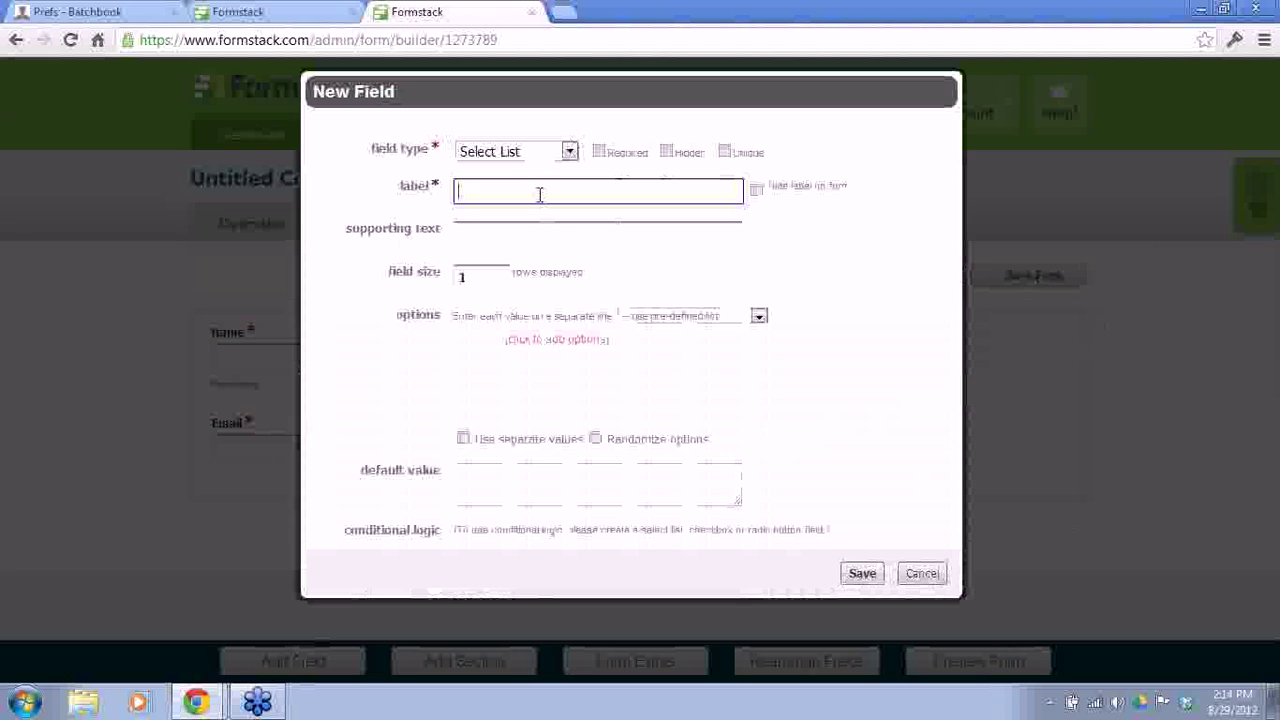
{"action": "type", "text": "Which destination would yo"}
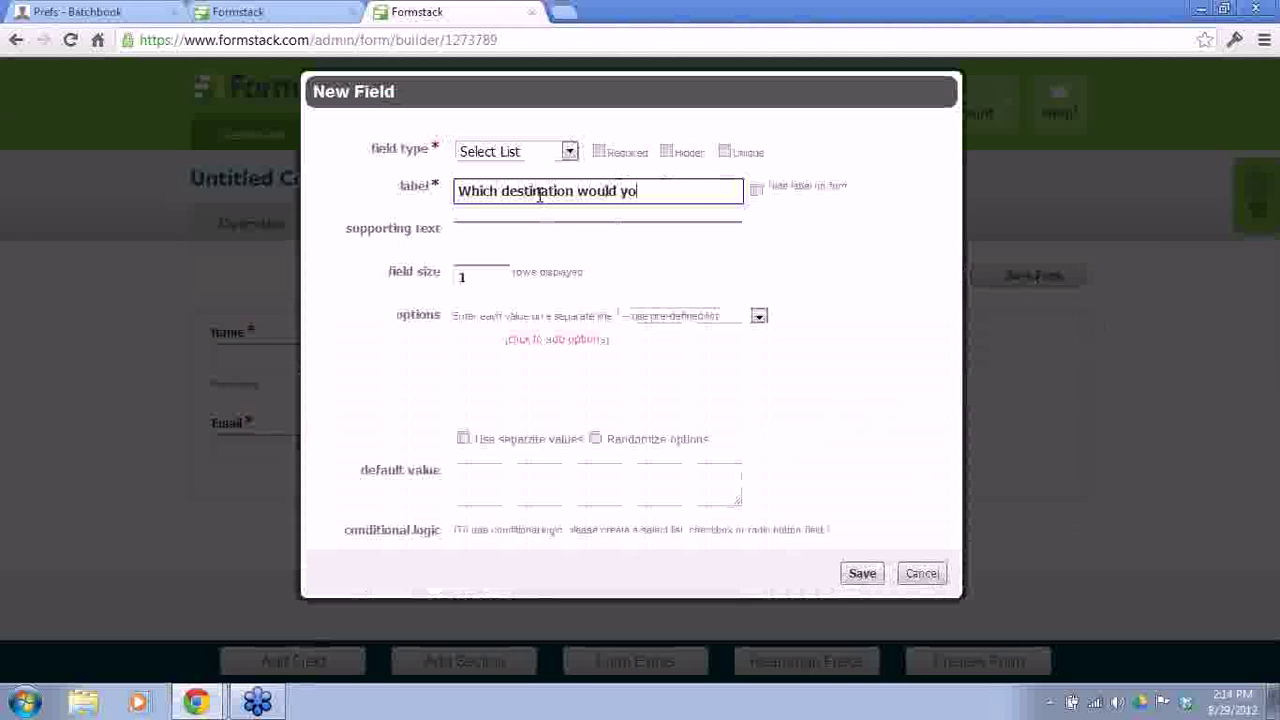
{"action": "type", "text": "u like more informat"}
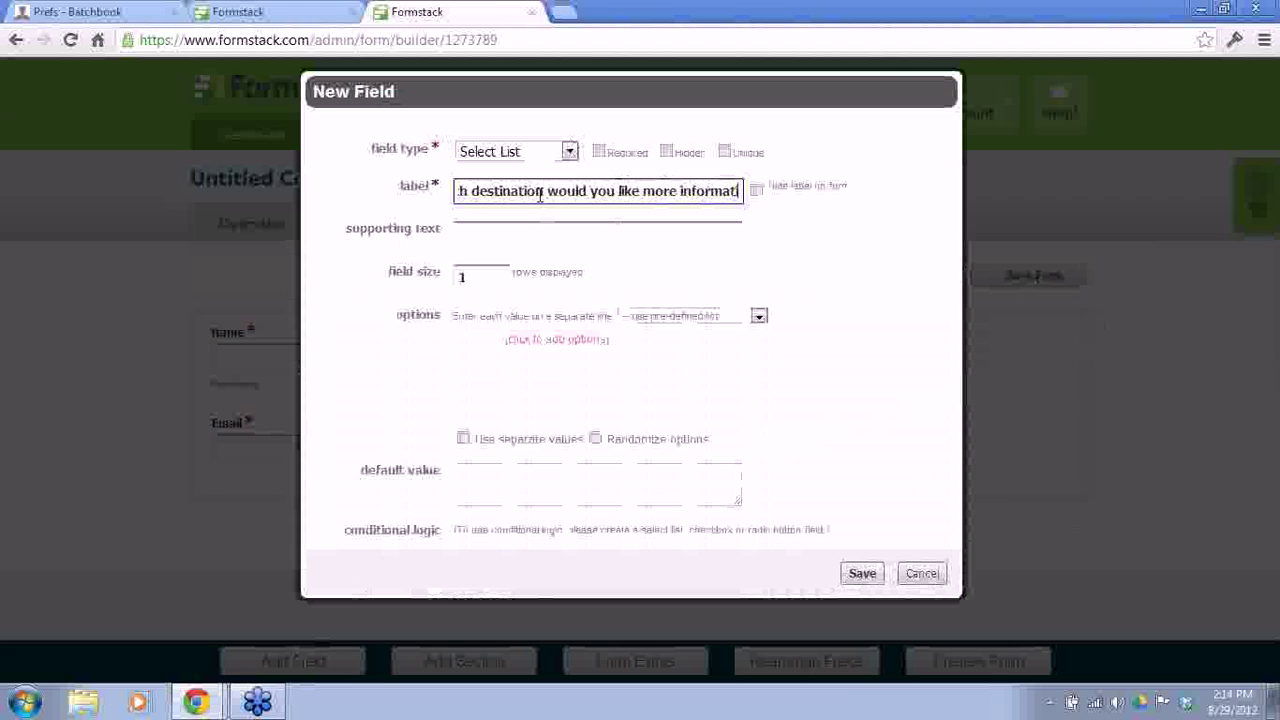
{"action": "type", "text": "ion abou"}
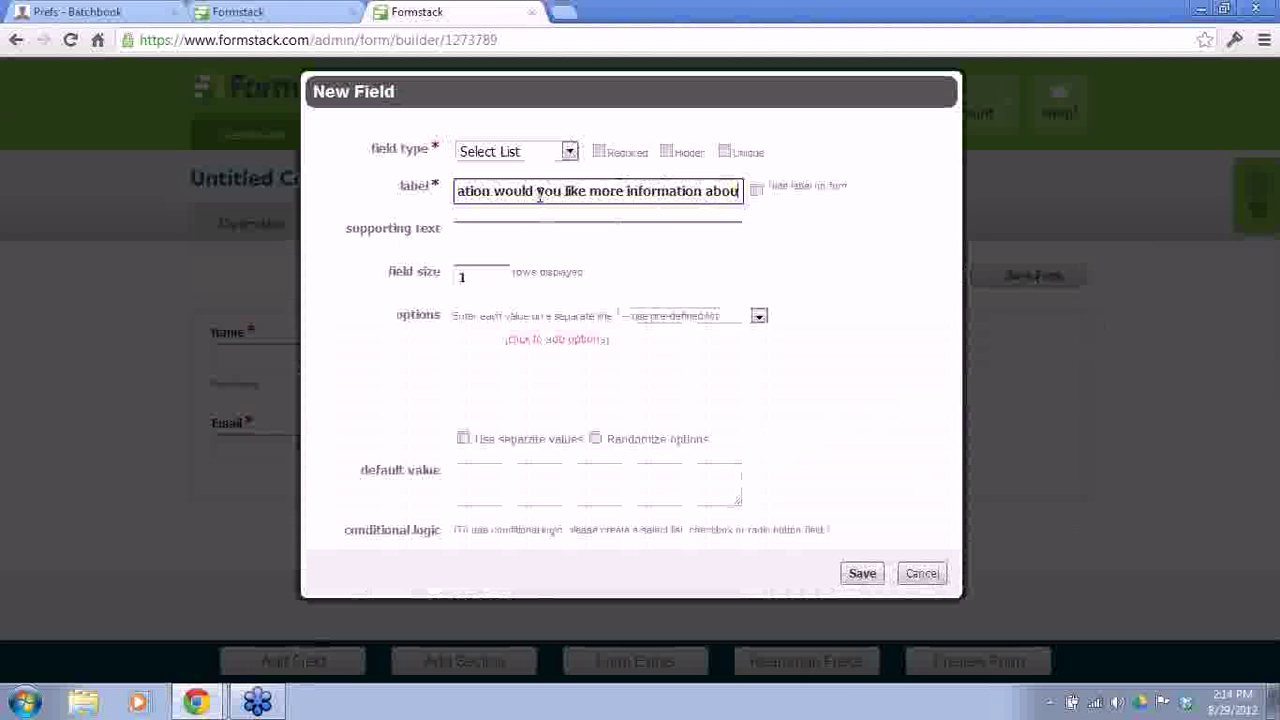
{"action": "type", "text": "t (please select one)"}
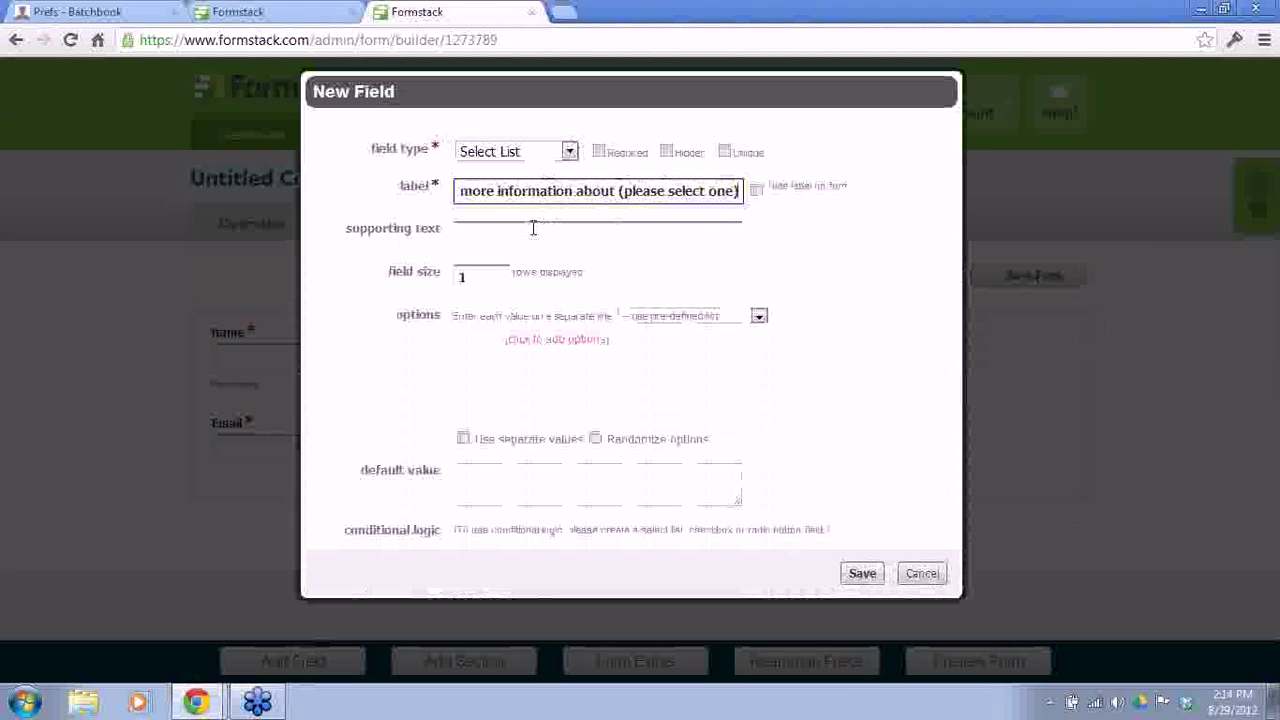
{"action": "left_click", "coordinate": [518, 338]}
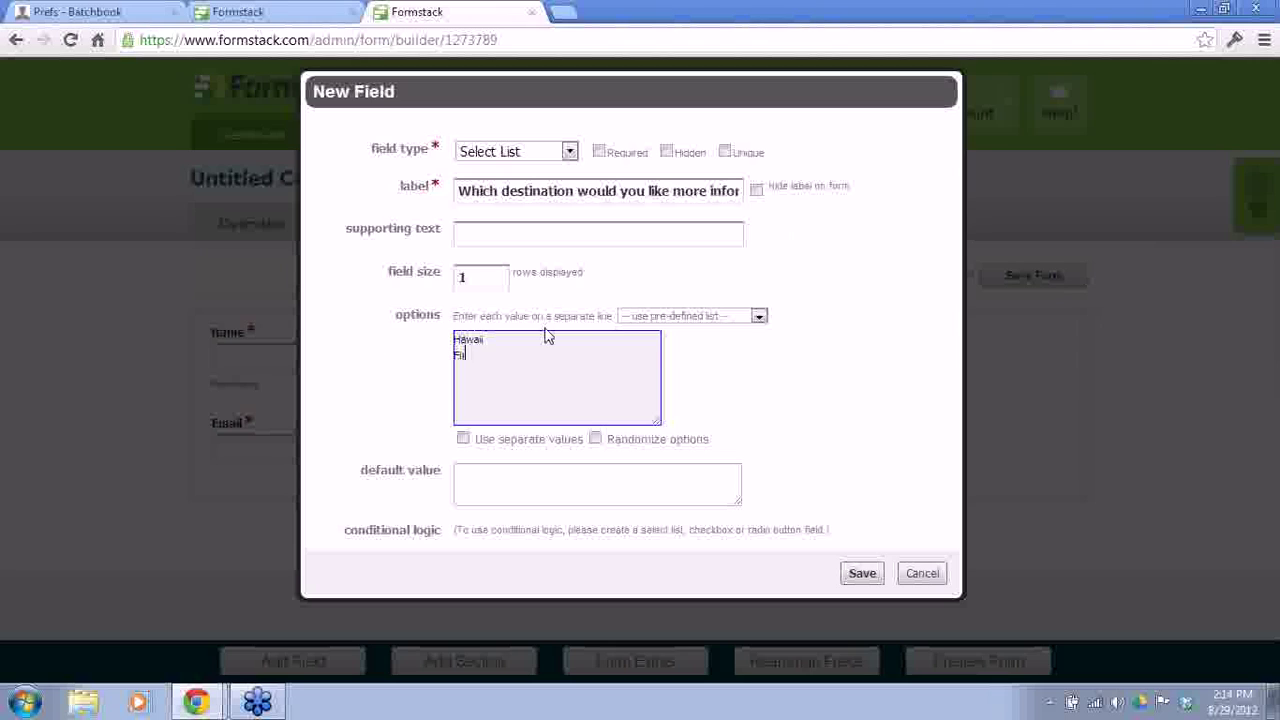
{"action": "type", "text": "ome"}
{"action": "key", "text": "Return"}
{"action": "type", "text": "Bora Bora"}
{"action": "left_click", "coordinate": [862, 573]}
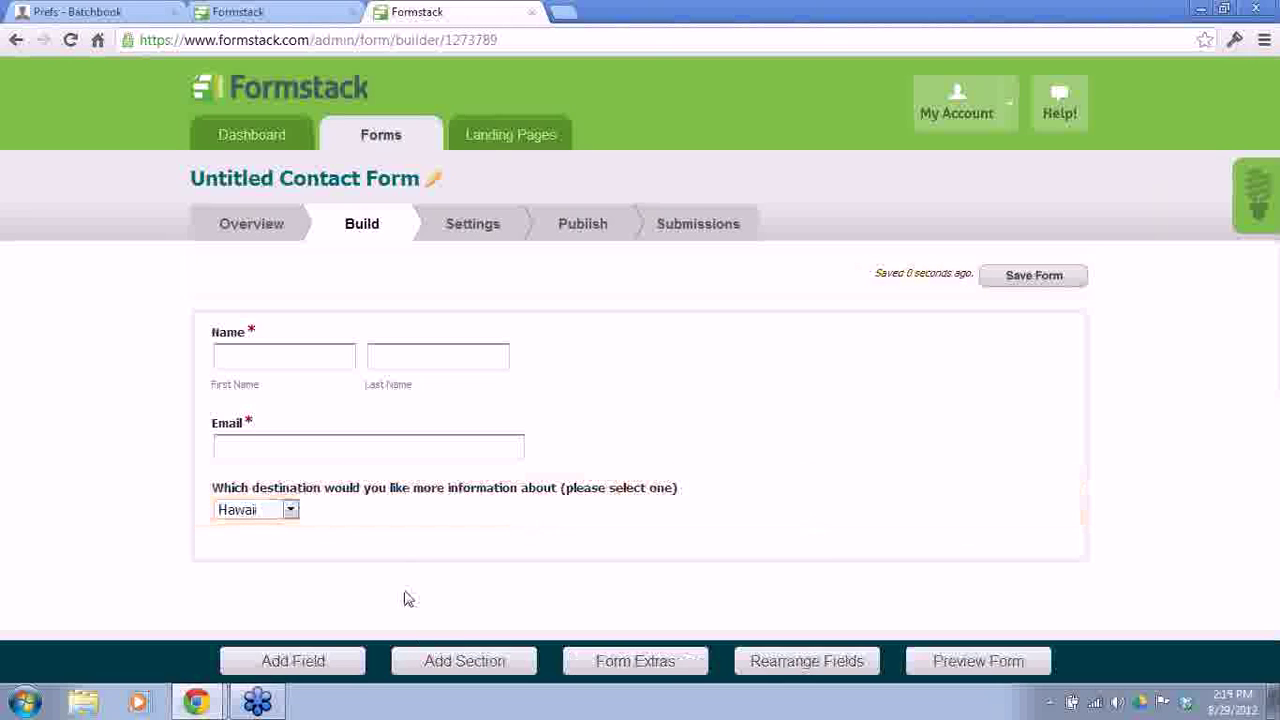
Step: Add an optional Number field labelled 'How many travelers will you have?' to the form
{"action": "left_click", "coordinate": [293, 661]}
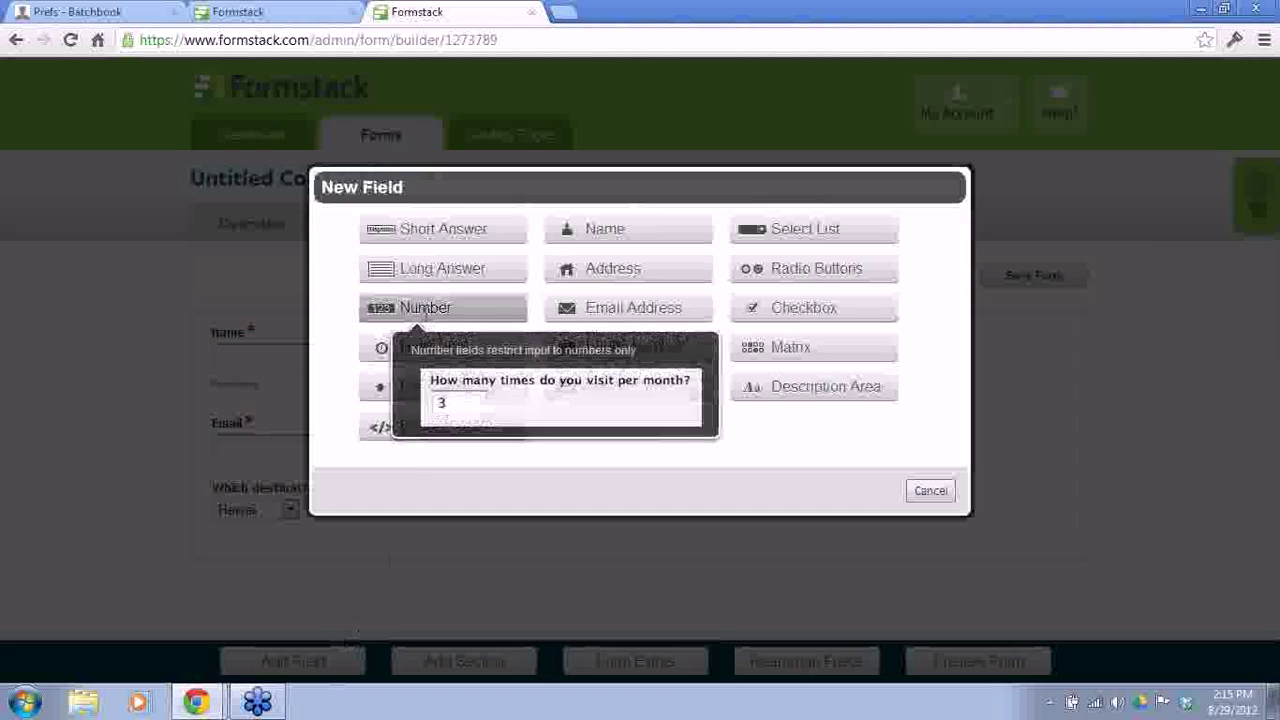
{"action": "left_click", "coordinate": [422, 311]}
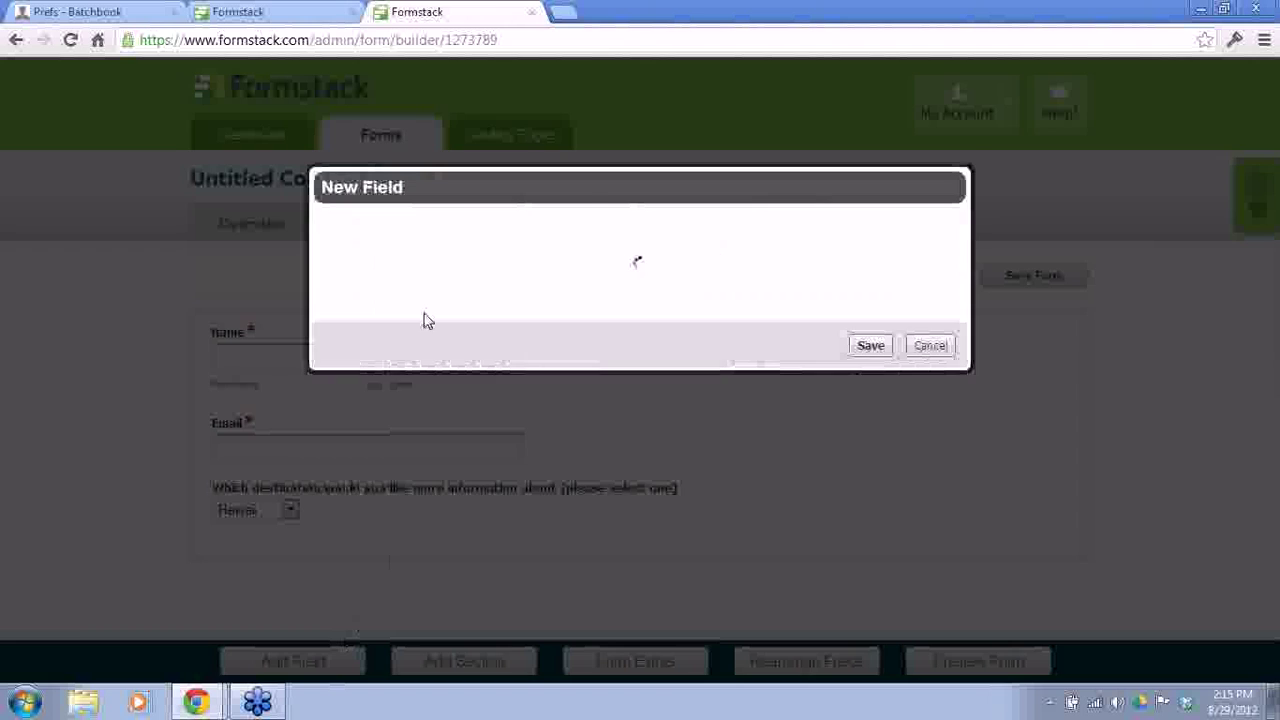
{"action": "left_click", "coordinate": [506, 253]}
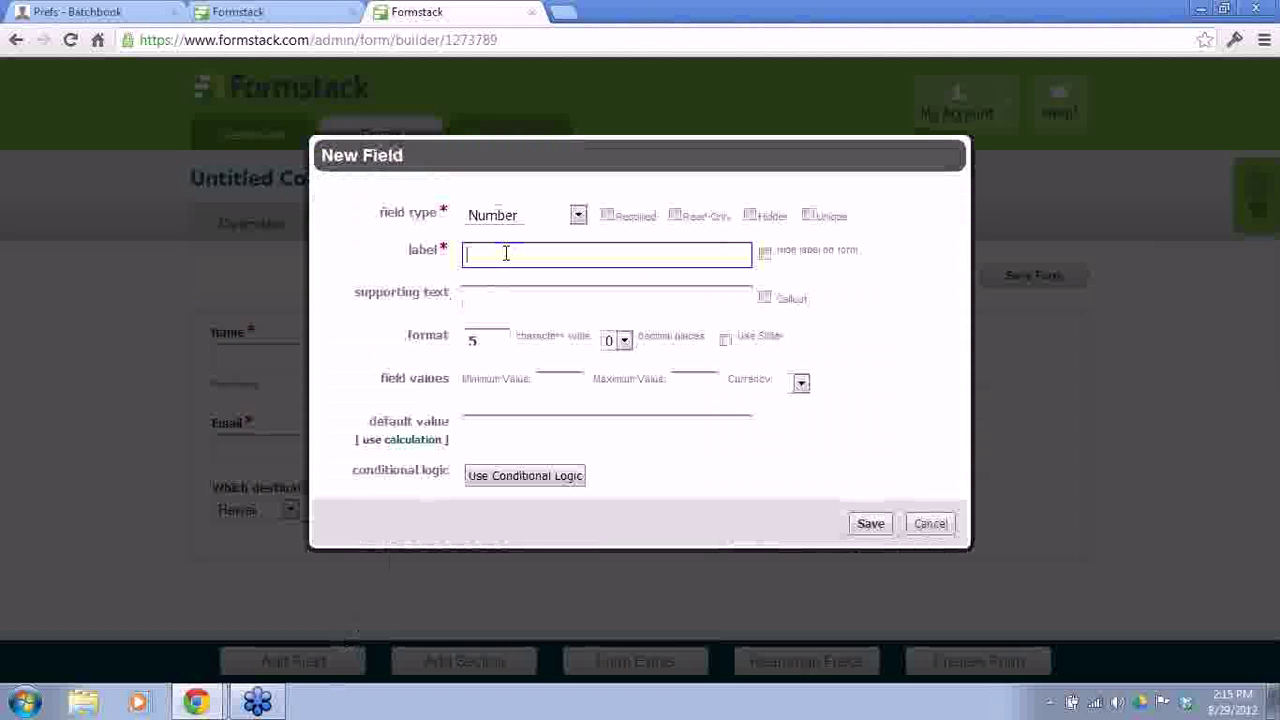
{"action": "type", "text": "H"}
{"action": "type", "text": "ow amny"}
{"action": "key", "text": "BackSpace"}
{"action": "key", "text": "BackSpace"}
{"action": "key", "text": "BackSpace"}
{"action": "key", "text": "BackSpace"}
{"action": "type", "text": "many traveler"}
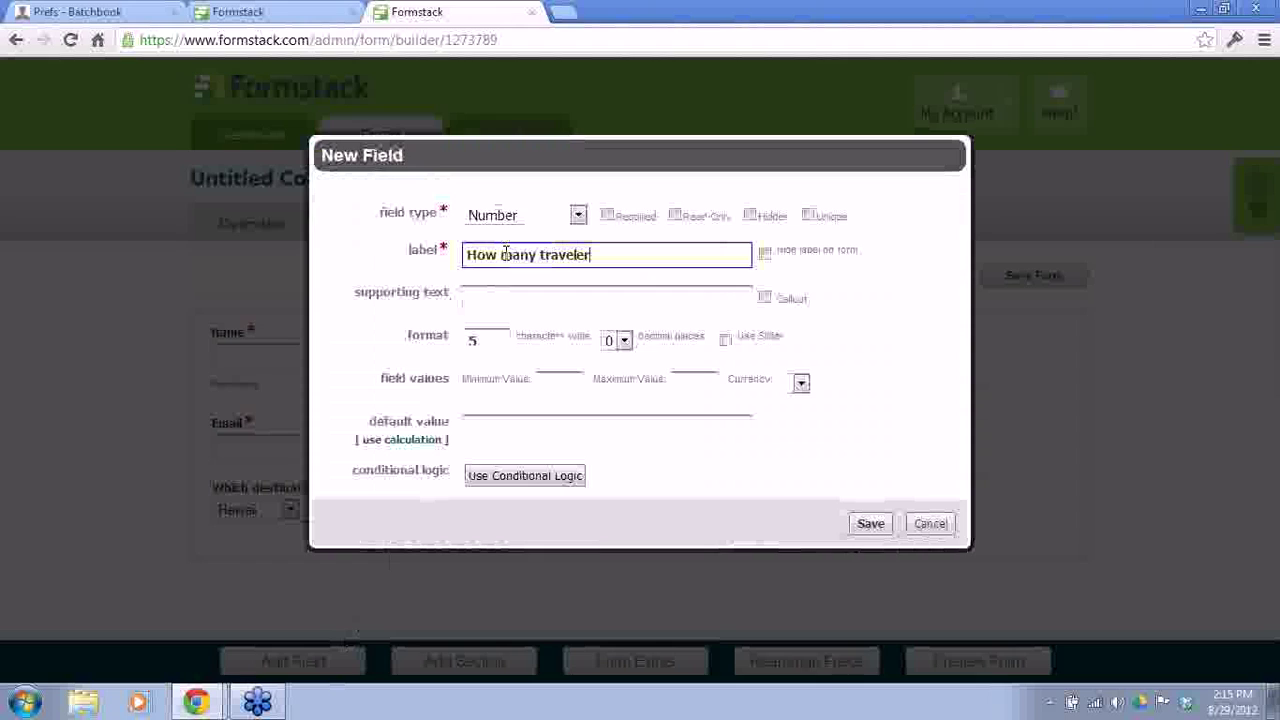
{"action": "type", "text": "s will you have?"}
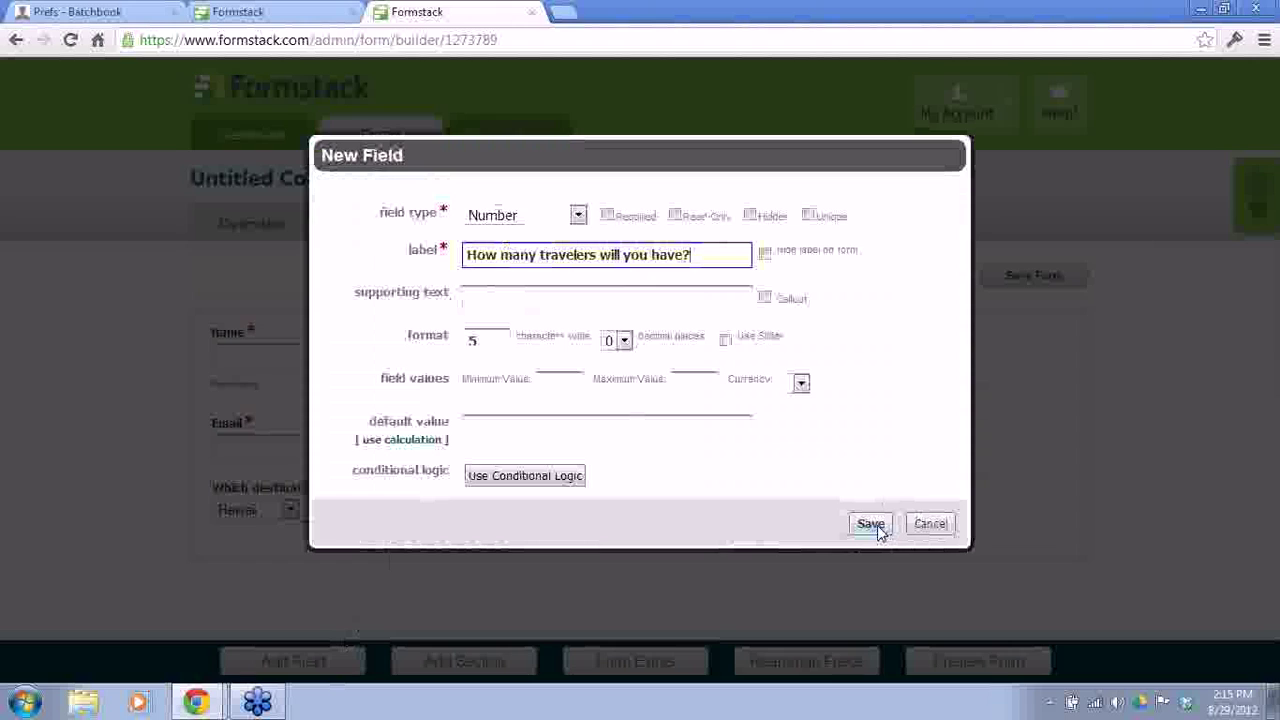
{"action": "left_click", "coordinate": [608, 216]}
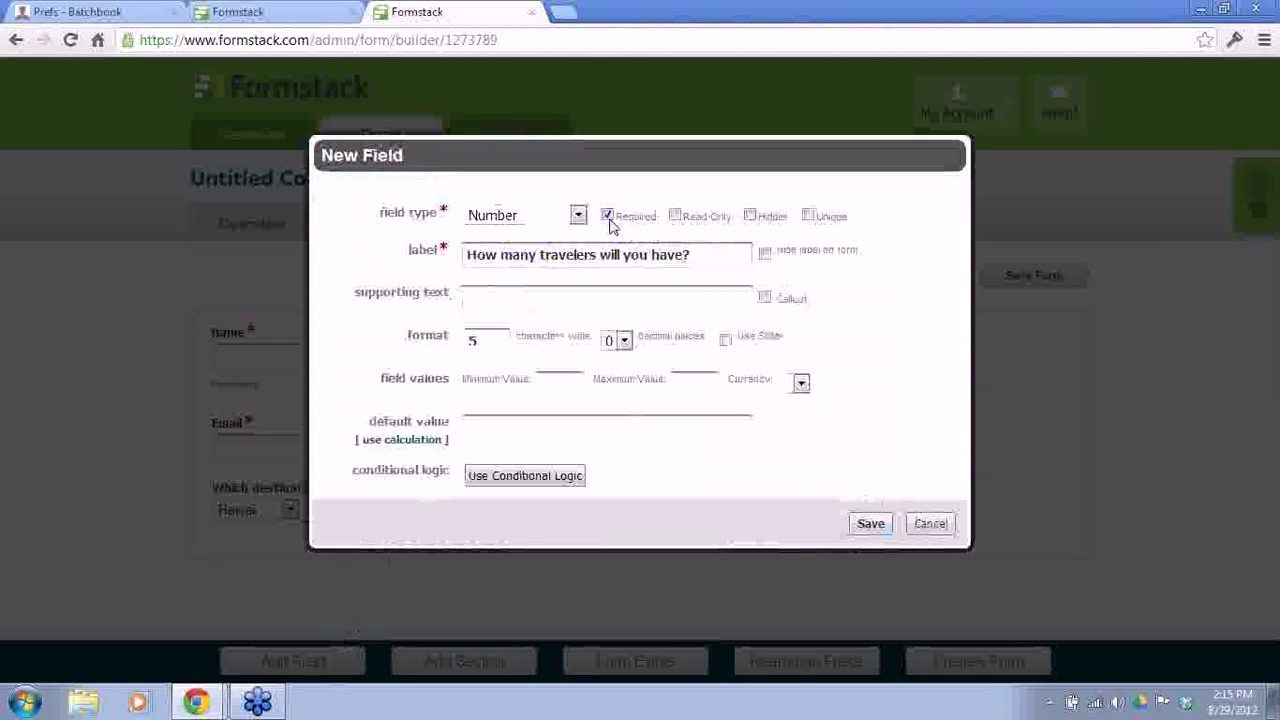
{"action": "left_click", "coordinate": [607, 216]}
{"action": "left_click", "coordinate": [869, 528]}
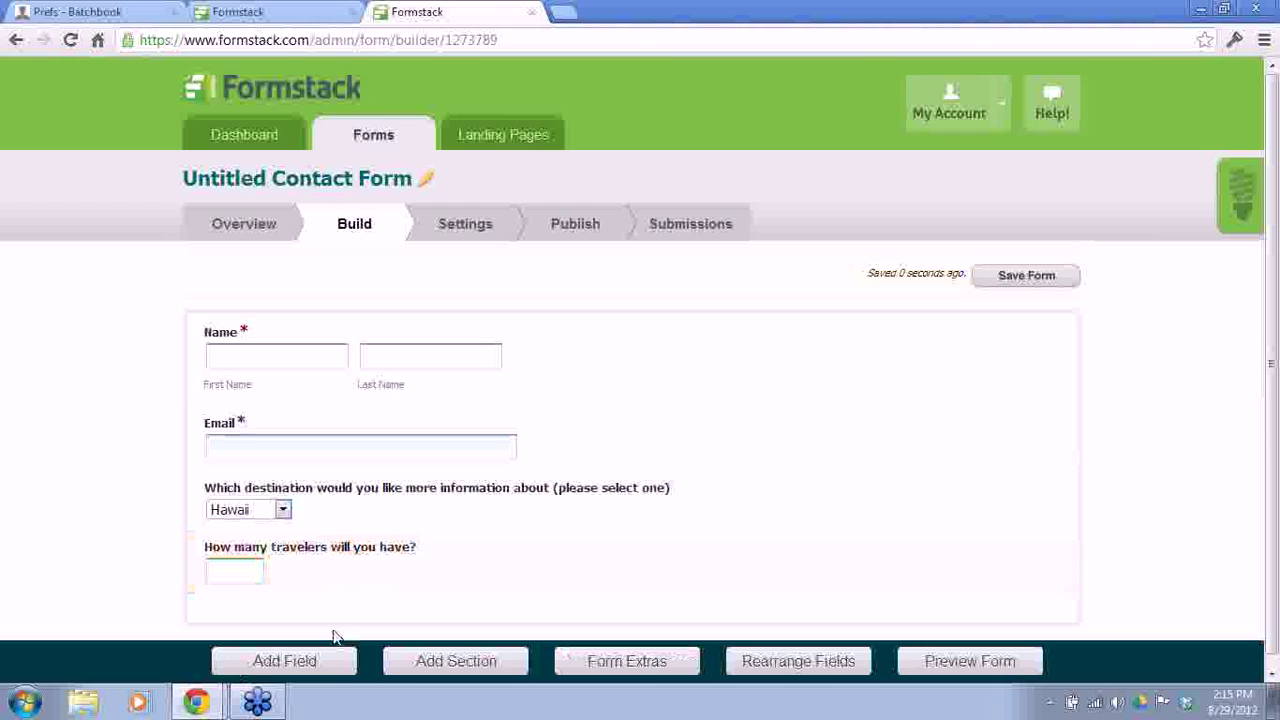
Step: Add a Long Answer field labelled 'What questions and comments do you have for your travel agent?'
{"action": "left_click", "coordinate": [310, 660]}
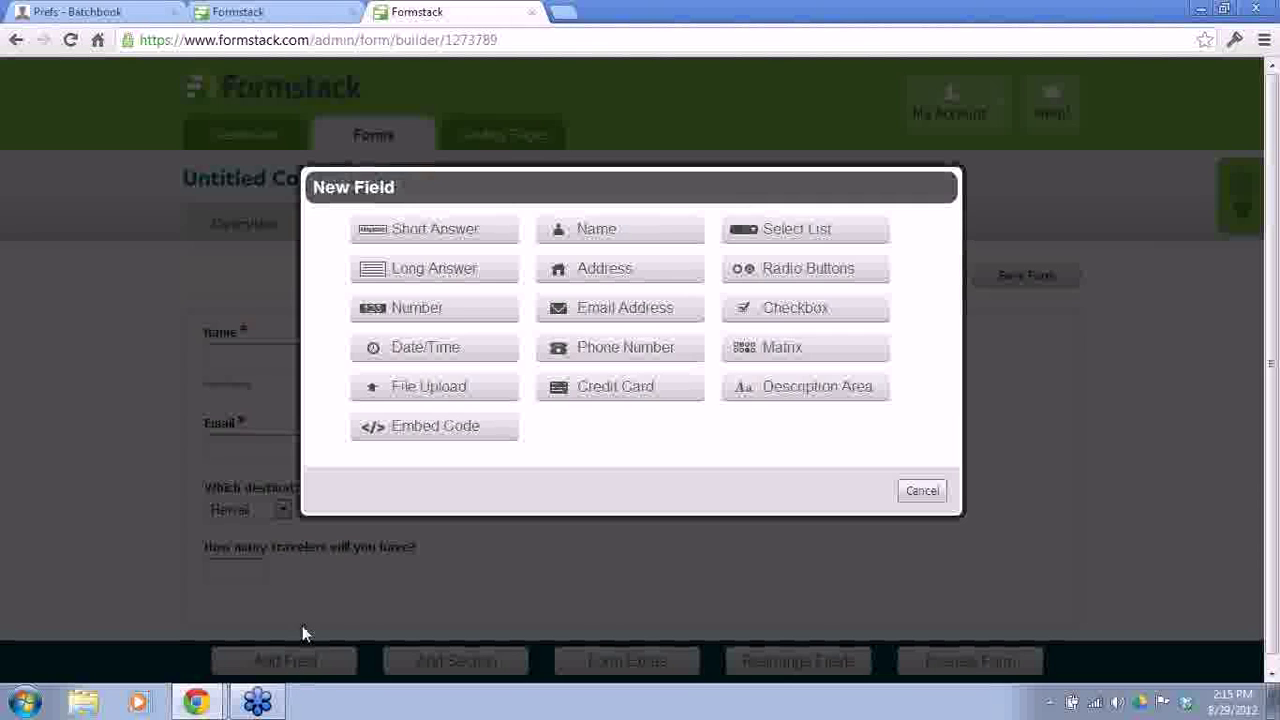
{"action": "left_click", "coordinate": [471, 271]}
{"action": "left_click", "coordinate": [474, 276]}
{"action": "type", "text": "What "}
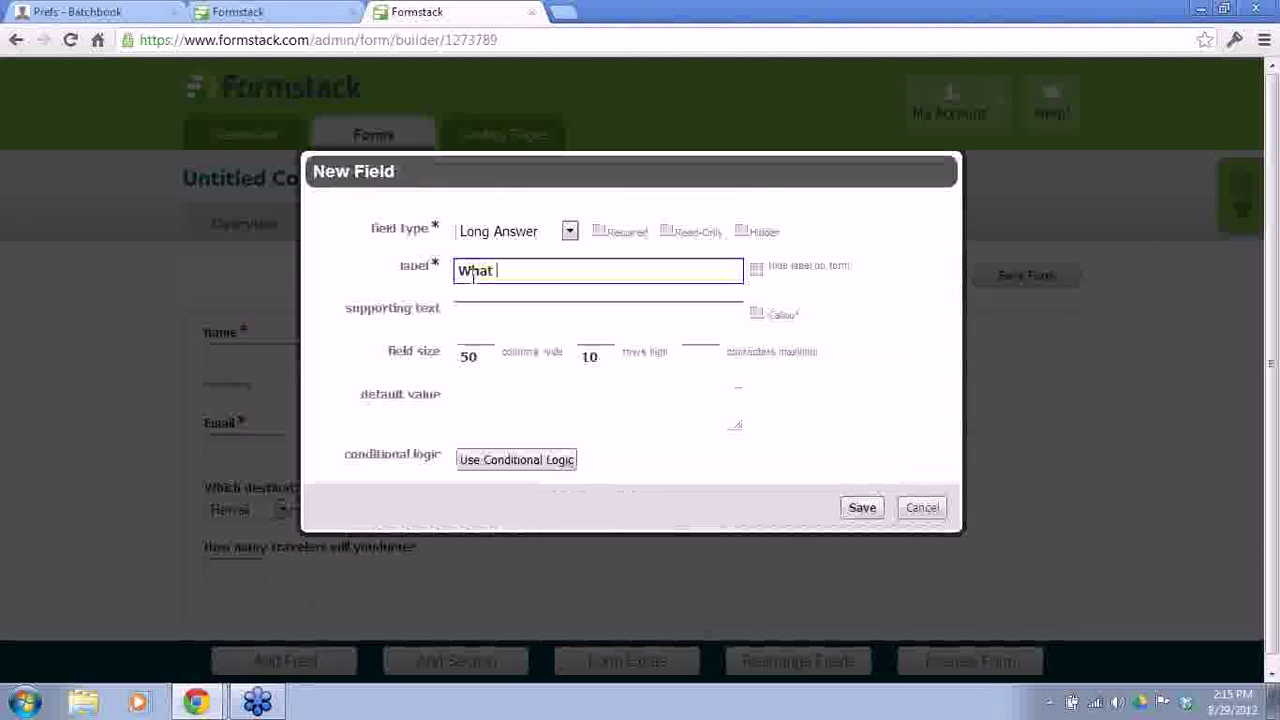
{"action": "type", "text": "questions and comments do you have fo"}
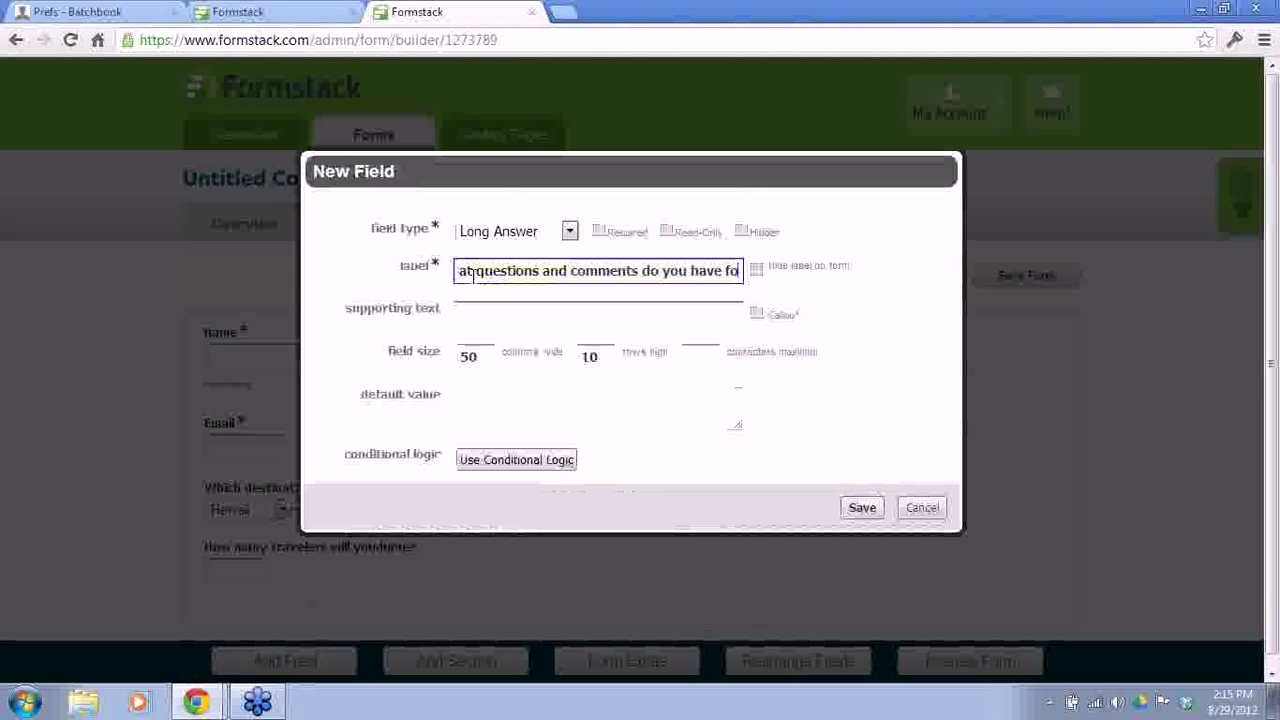
{"action": "type", "text": "r your travel agent?"}
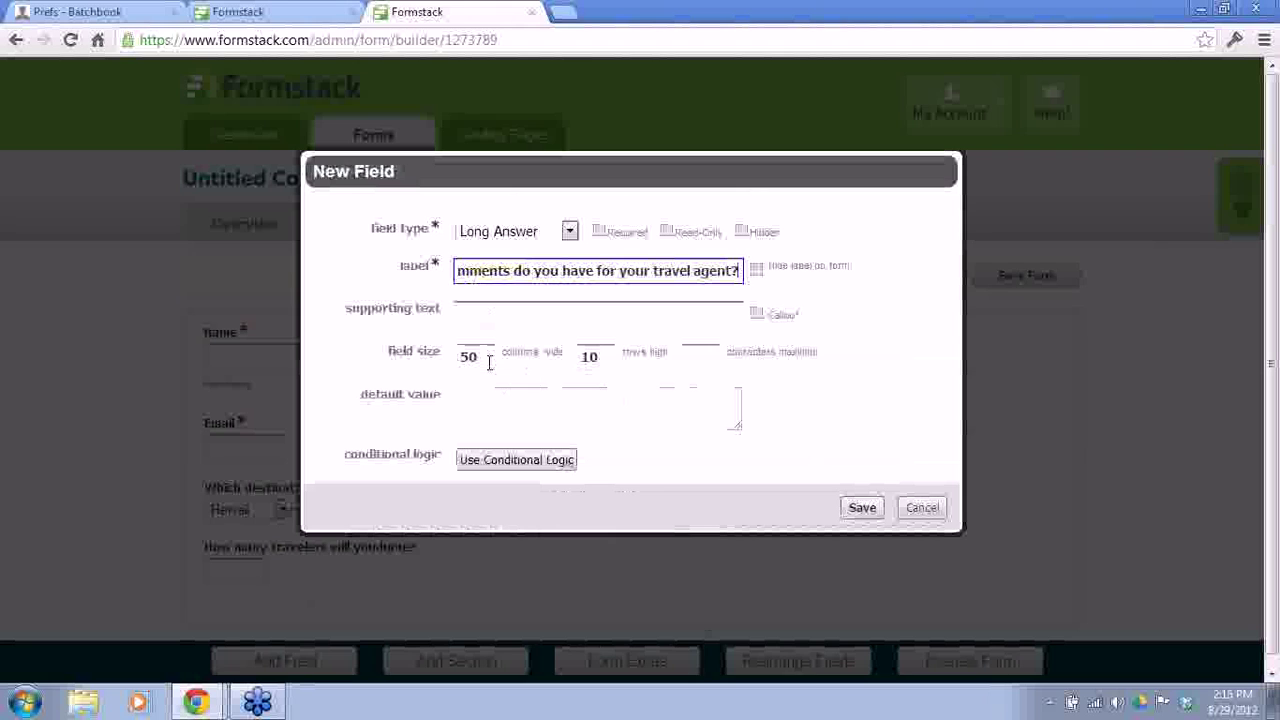
{"action": "left_click", "coordinate": [863, 510]}
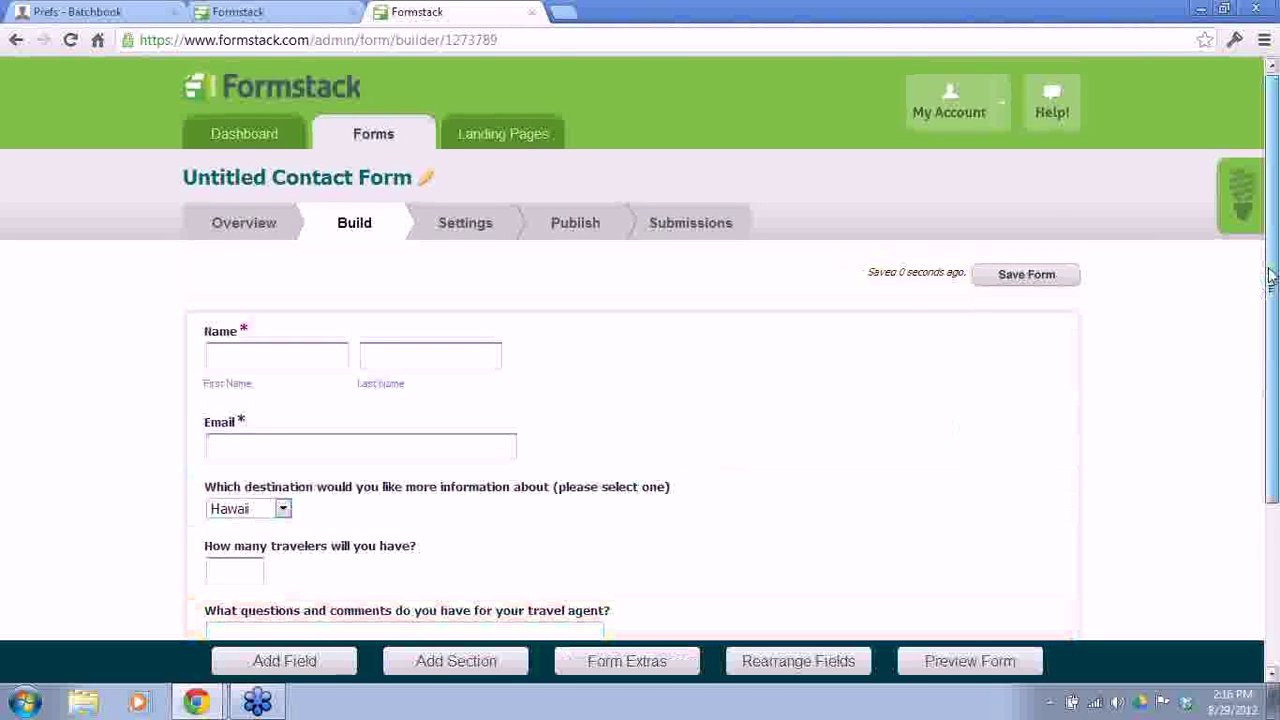
Step: Check the new travel-agent comments question at the bottom, then save the form
{"action": "scroll", "coordinate": [1272, 372], "scroll_direction": "down", "scroll_amount": 1}
{"action": "scroll", "coordinate": [1272, 372], "scroll_direction": "down", "scroll_amount": 1}
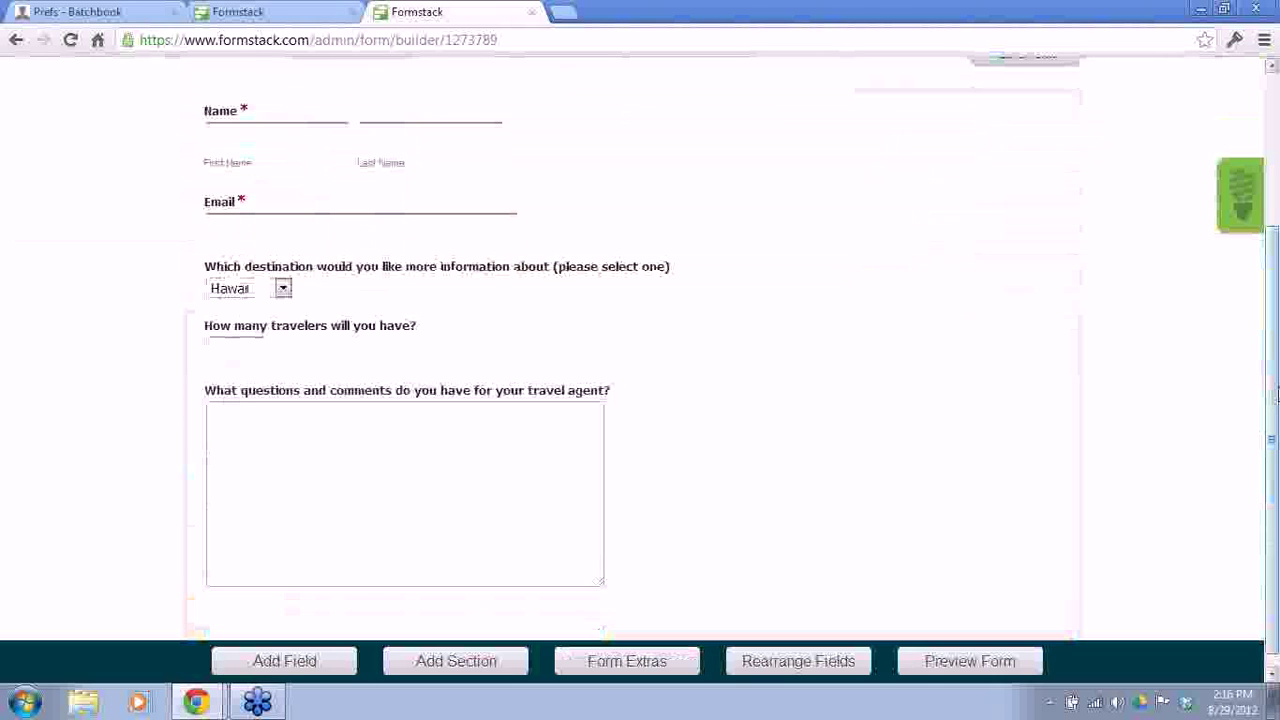
{"action": "scroll", "coordinate": [1274, 395], "scroll_direction": "down", "scroll_amount": 1}
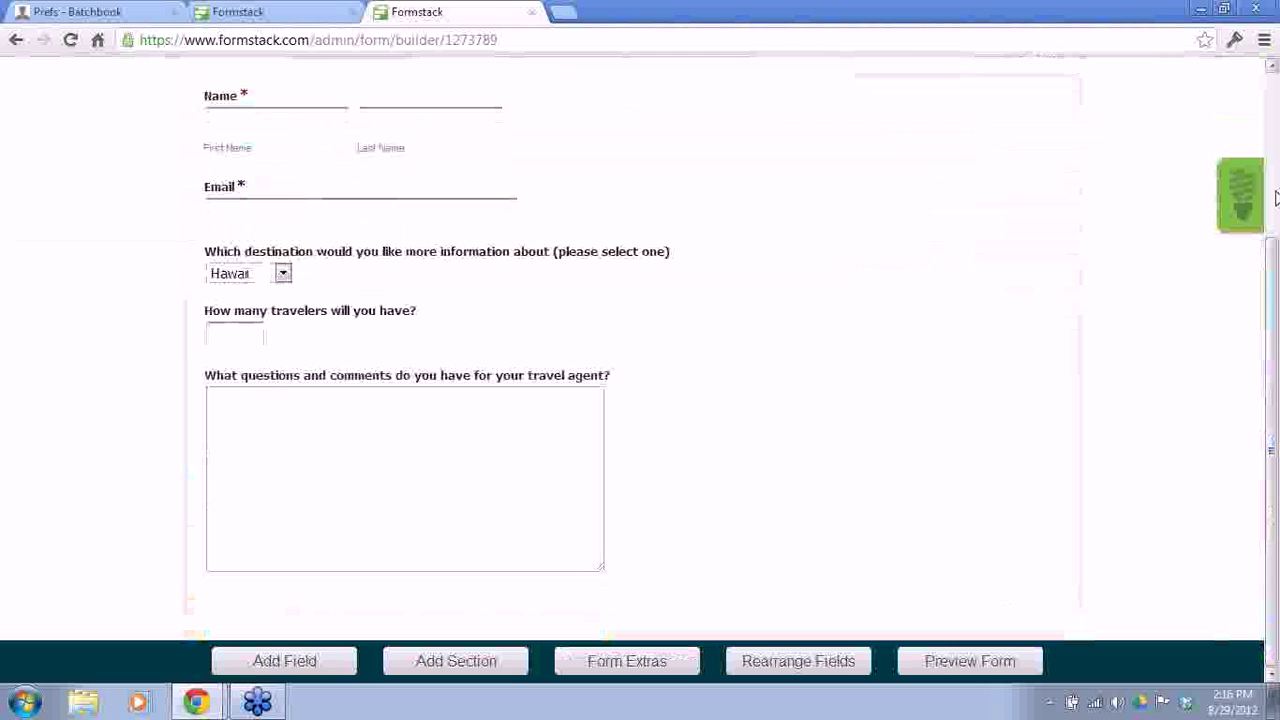
{"action": "left_click_drag", "start_coordinate": [1276, 300], "coordinate": [1276, 88]}
{"action": "left_click", "coordinate": [1031, 287]}
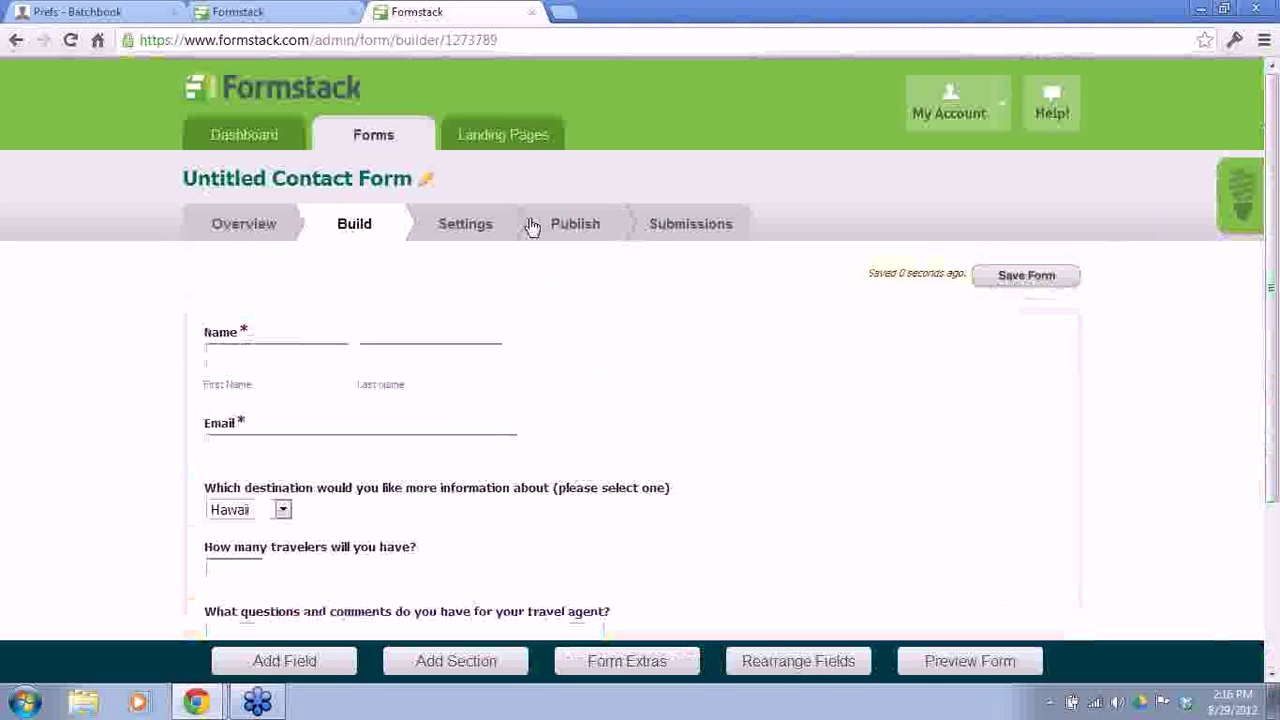
Step: In the form settings, rename the form to 'Cruise Lead' and leave Disable Form set to Never
{"action": "left_click", "coordinate": [449, 226]}
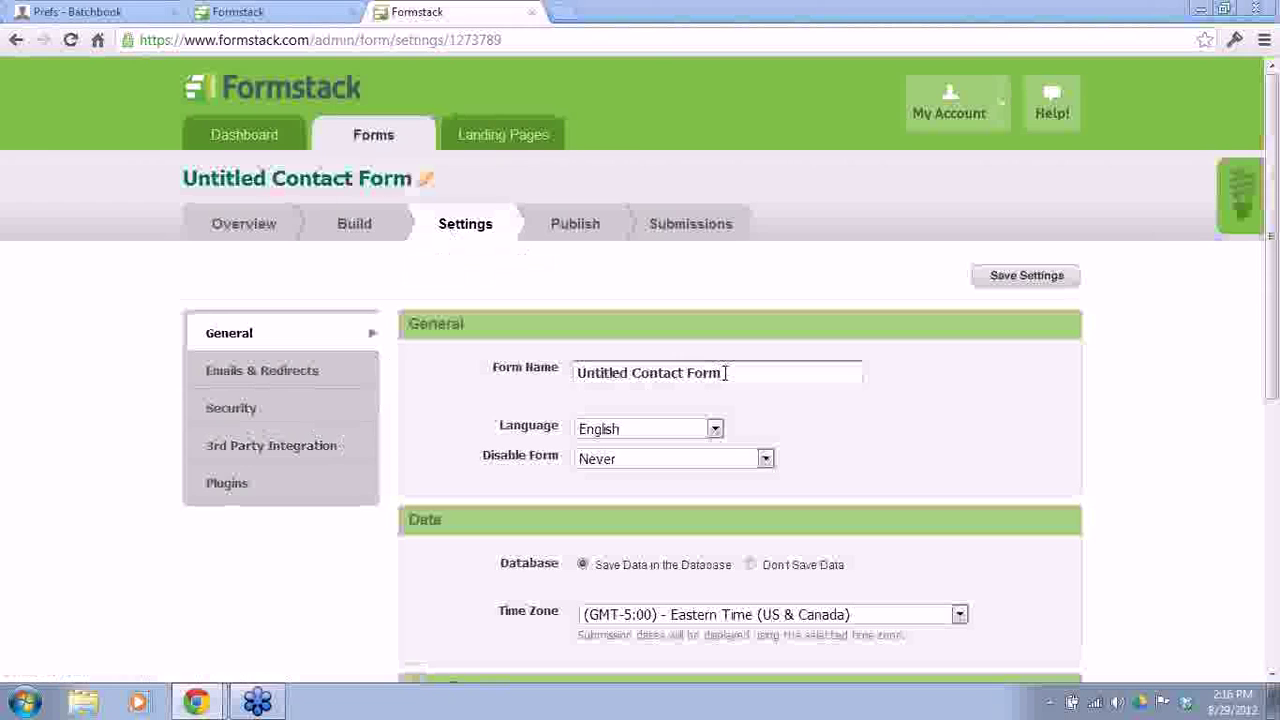
{"action": "left_click_drag", "start_coordinate": [726, 373], "coordinate": [523, 367]}
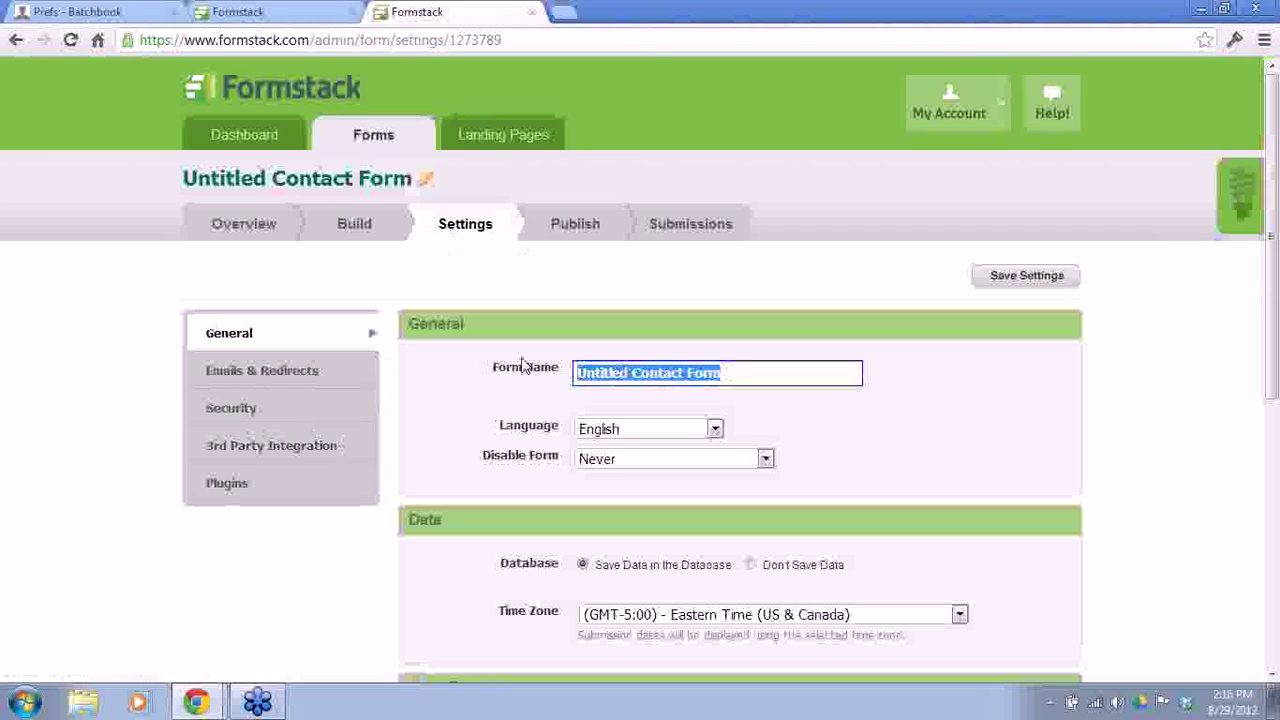
{"action": "key", "text": "BackSpace"}
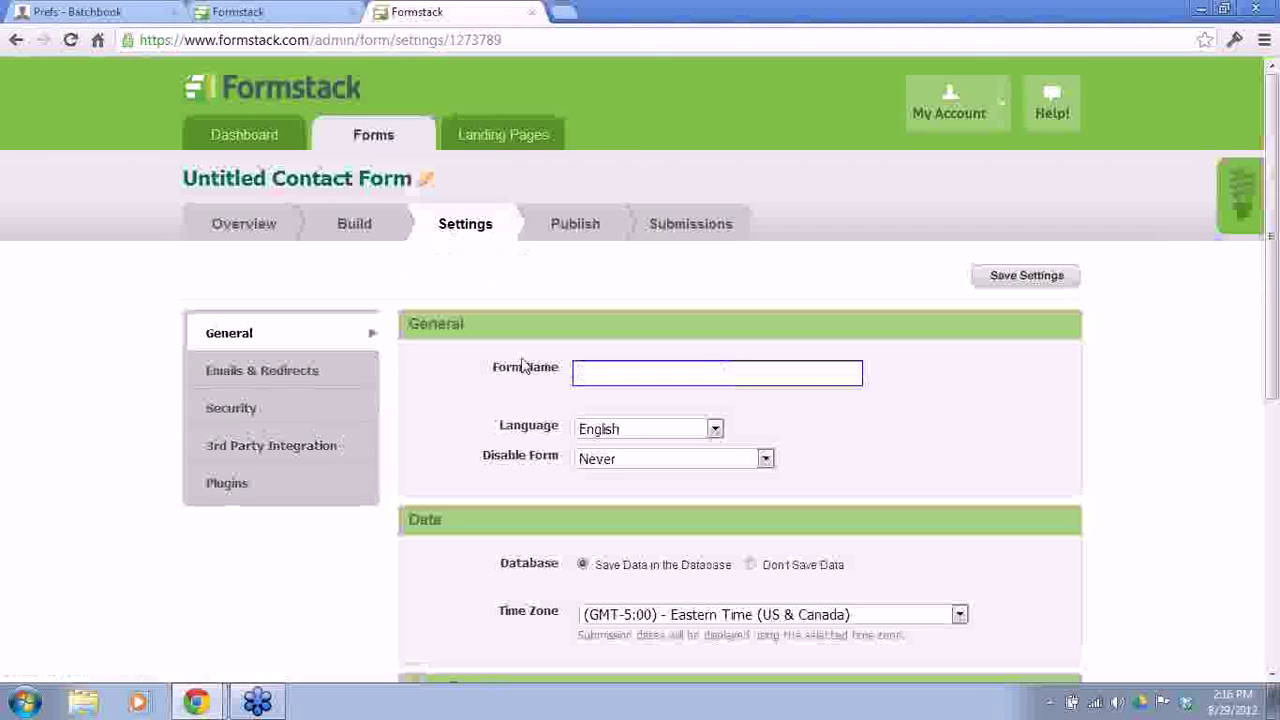
{"action": "type", "text": "Cruise Lead"}
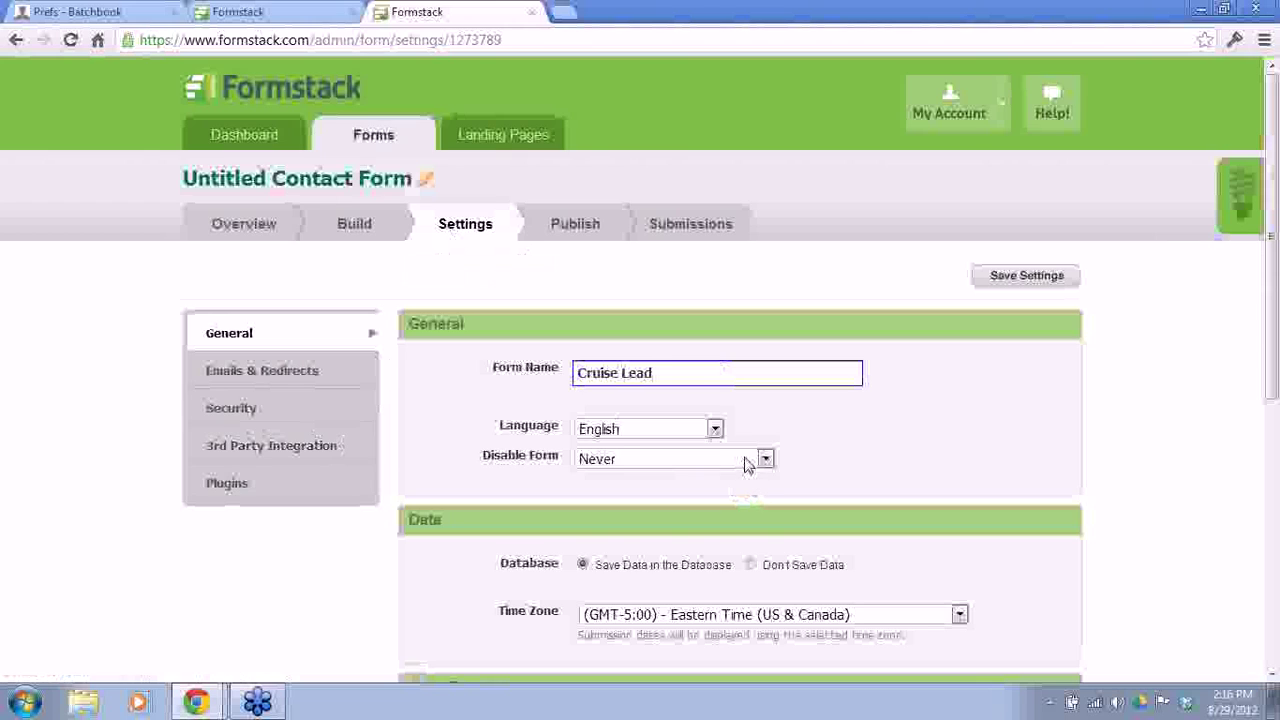
{"action": "left_click", "coordinate": [745, 462]}
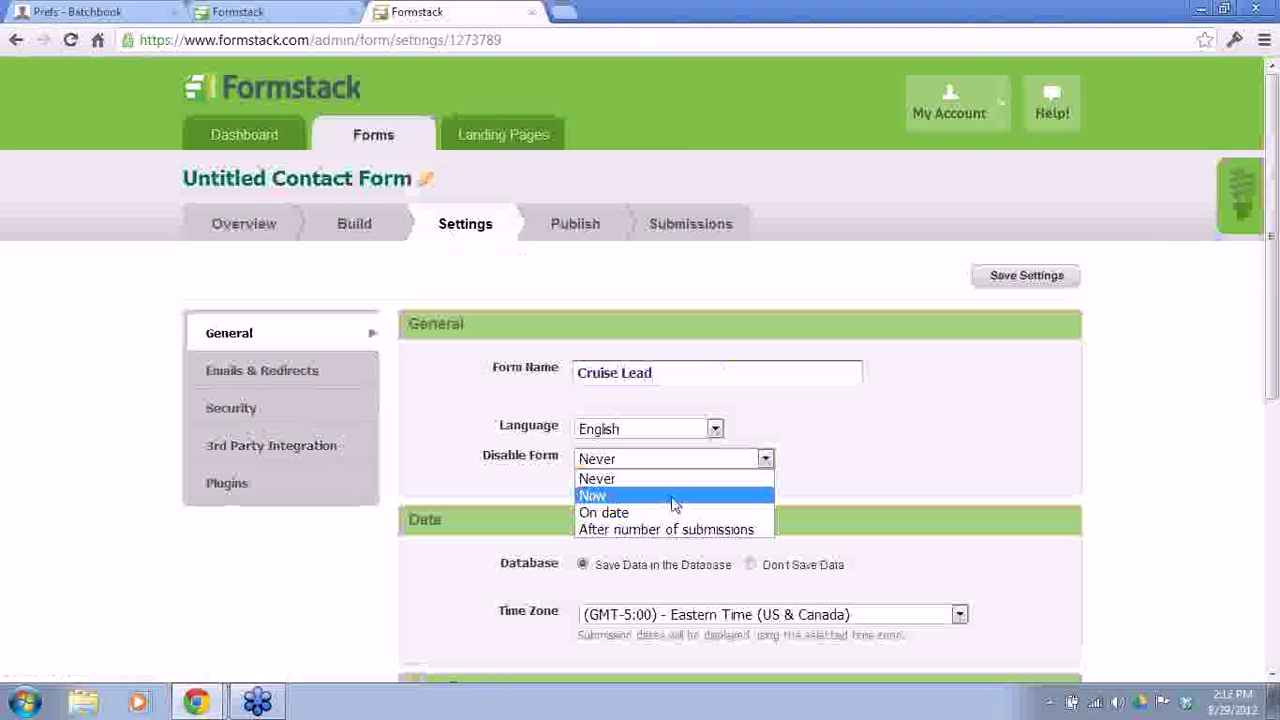
{"action": "left_click", "coordinate": [850, 446]}
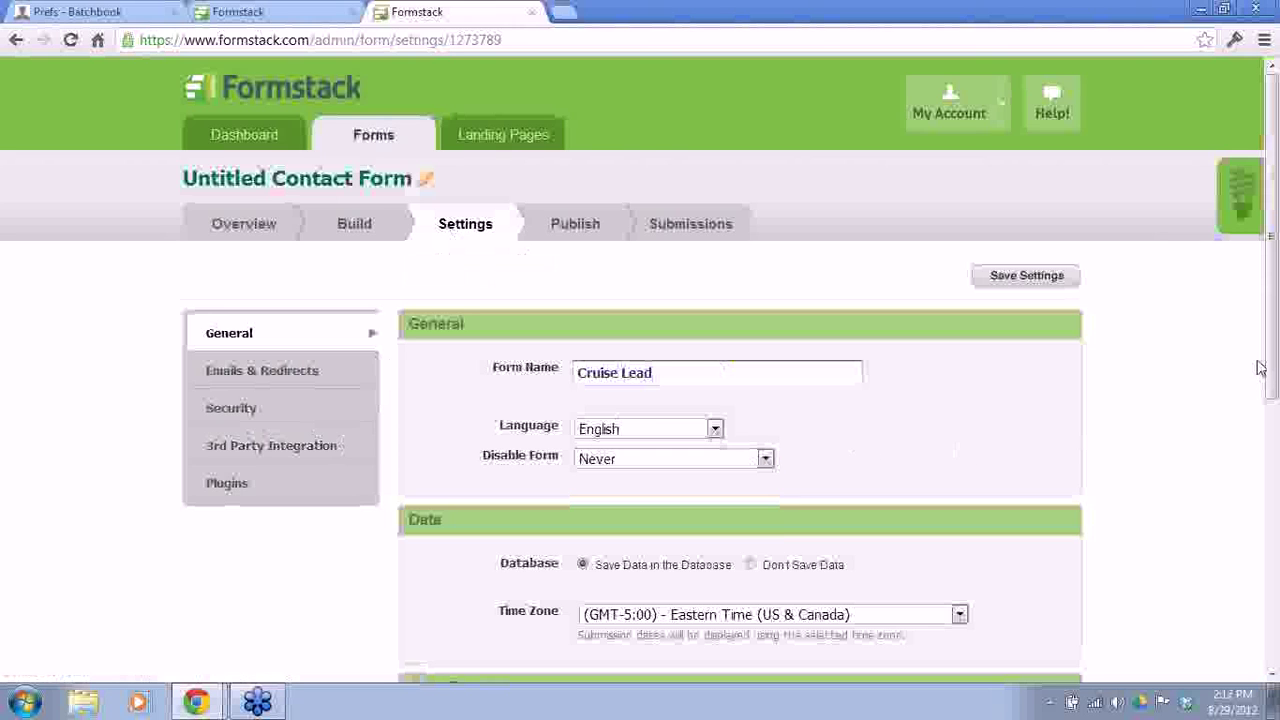
{"action": "left_click_drag", "start_coordinate": [1272, 355], "coordinate": [1272, 463]}
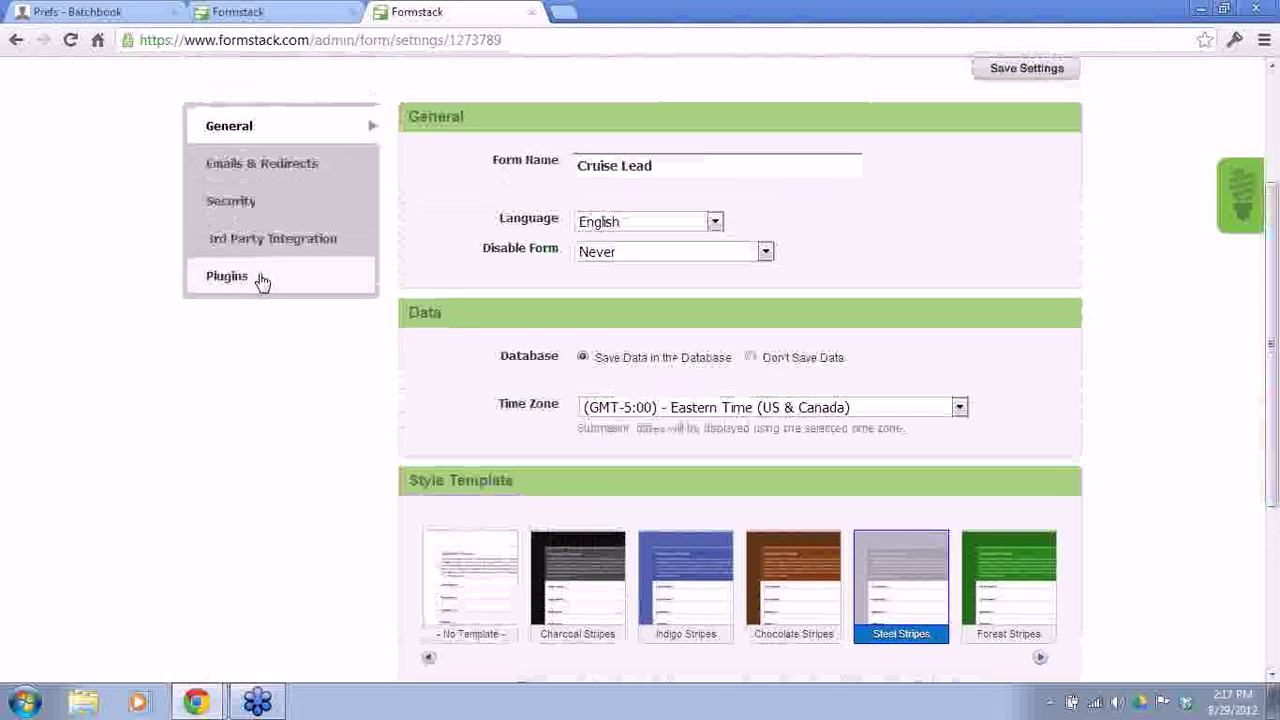
Step: Add a Batchbook CRM integration with the account subdomain, then select the API key in Batchbook
{"action": "left_click", "coordinate": [263, 240]}
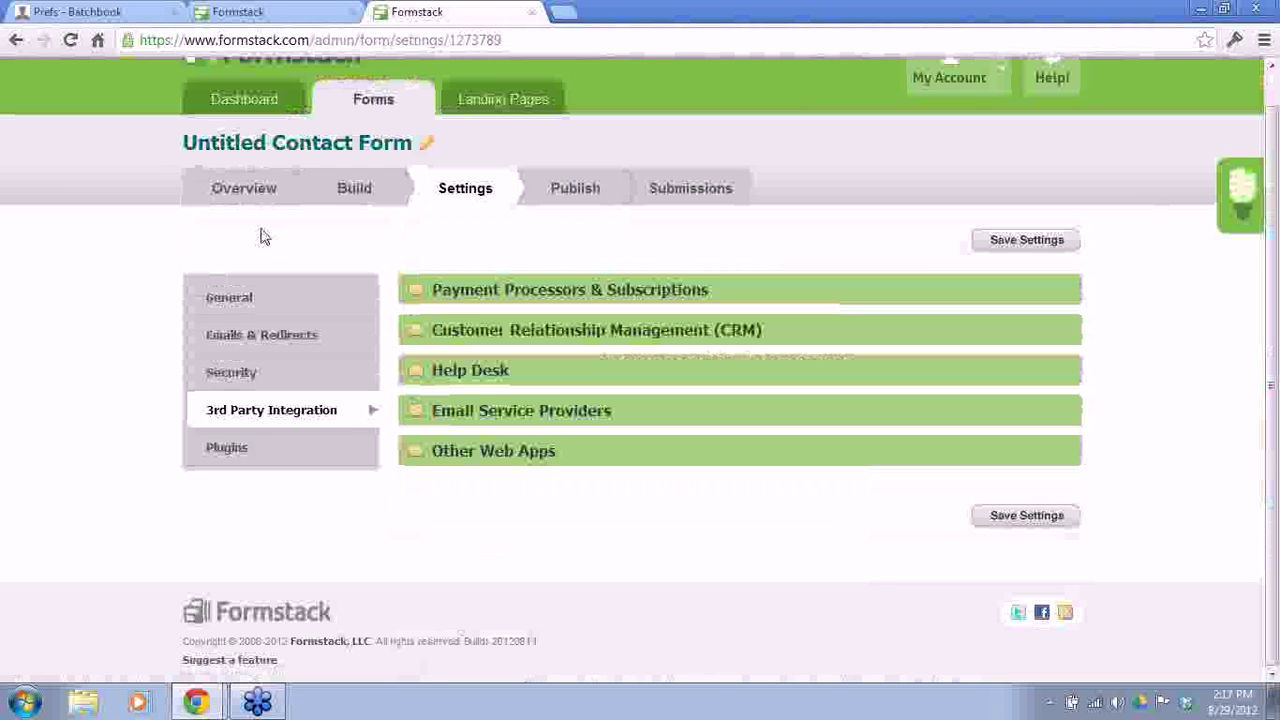
{"action": "left_click", "coordinate": [418, 341]}
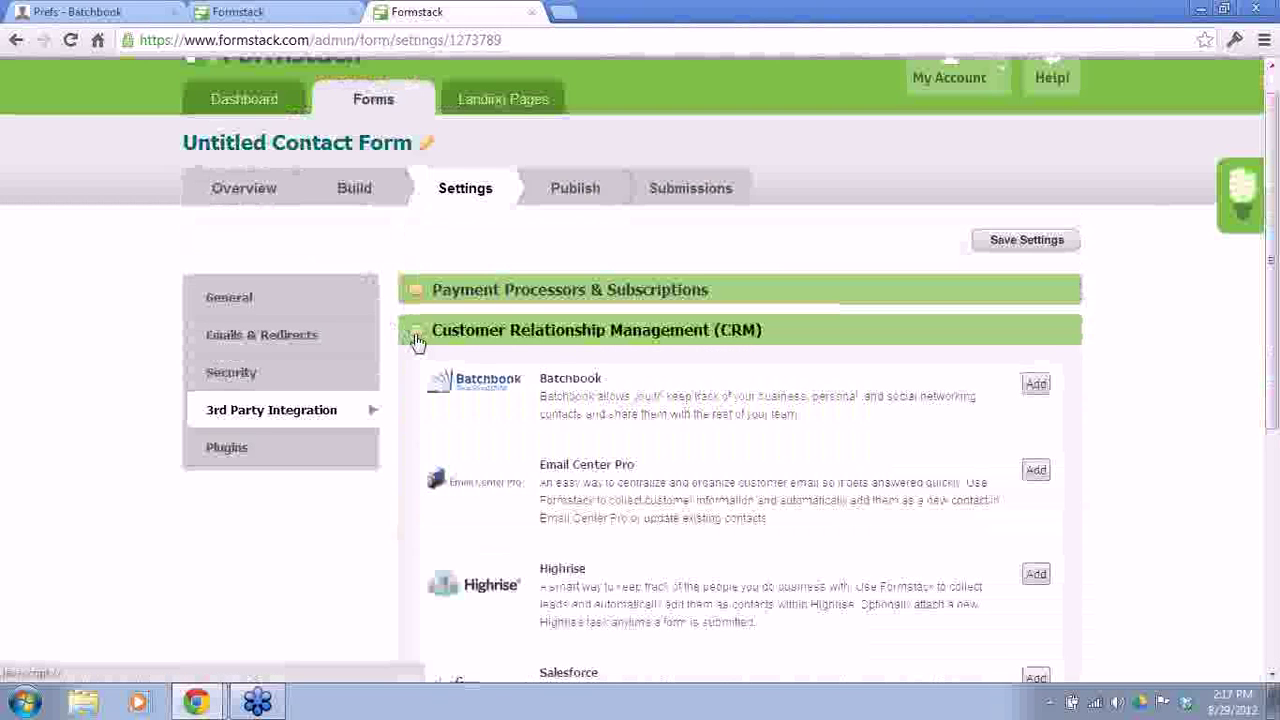
{"action": "left_click", "coordinate": [1036, 384]}
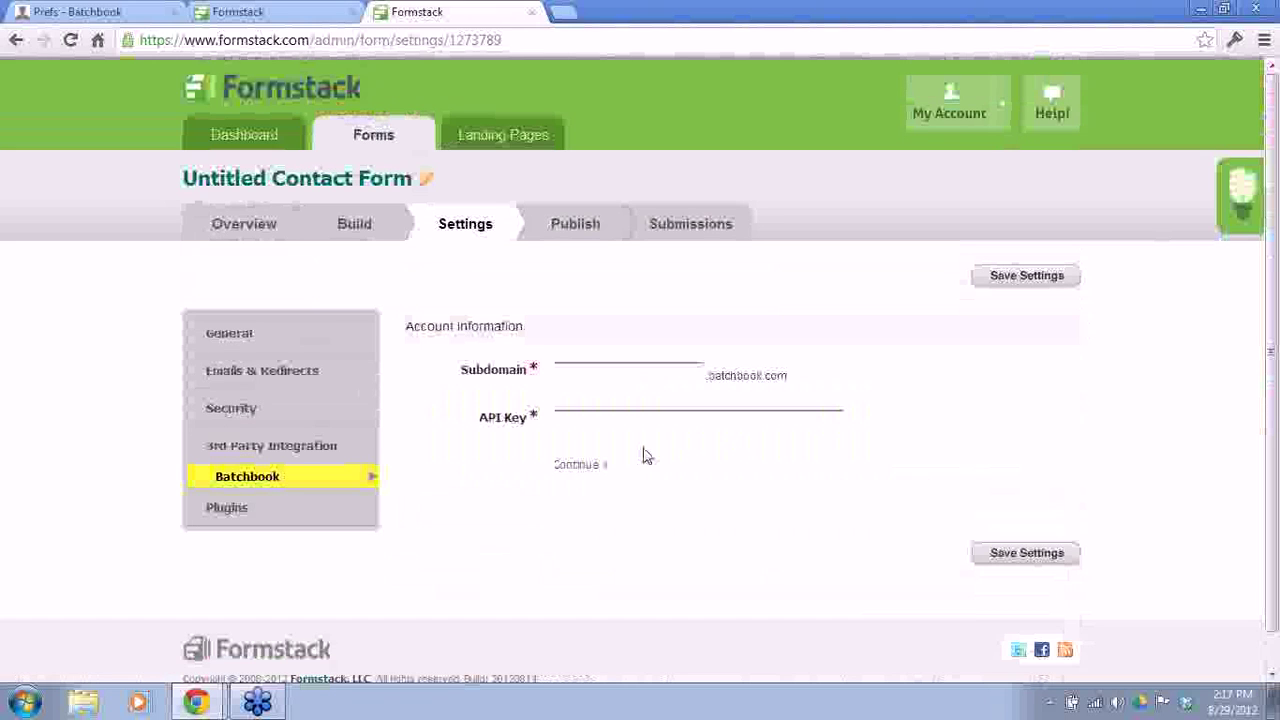
{"action": "left_click", "coordinate": [618, 371]}
{"action": "type", "text": "bp"}
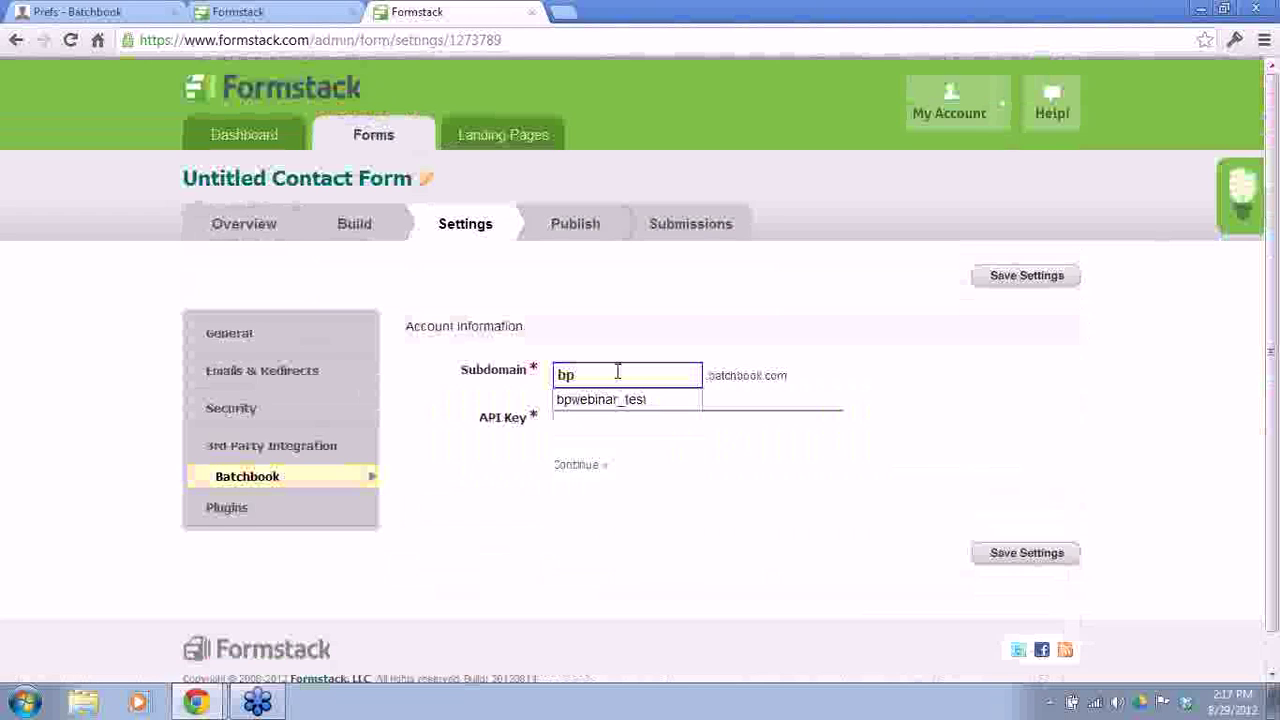
{"action": "key", "text": "Down"}
{"action": "key", "text": "Tab"}
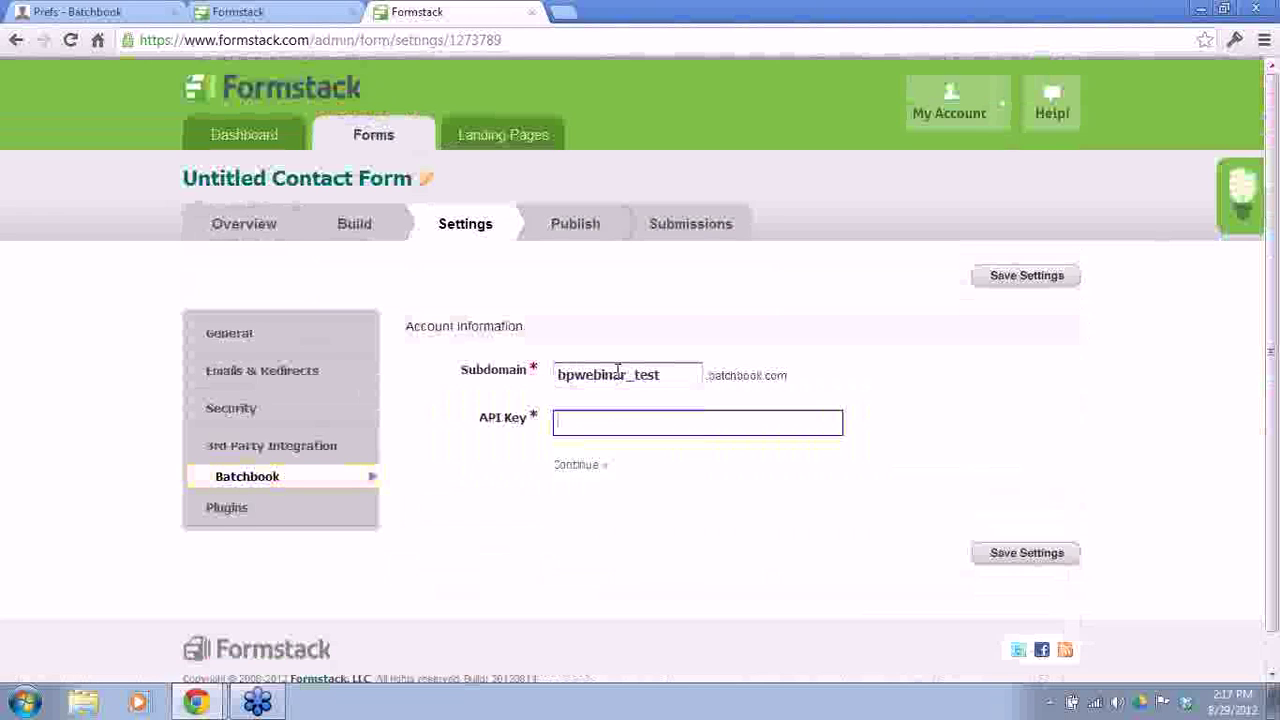
{"action": "left_click", "coordinate": [134, 17]}
{"action": "left_click_drag", "start_coordinate": [452, 307], "coordinate": [305, 308]}
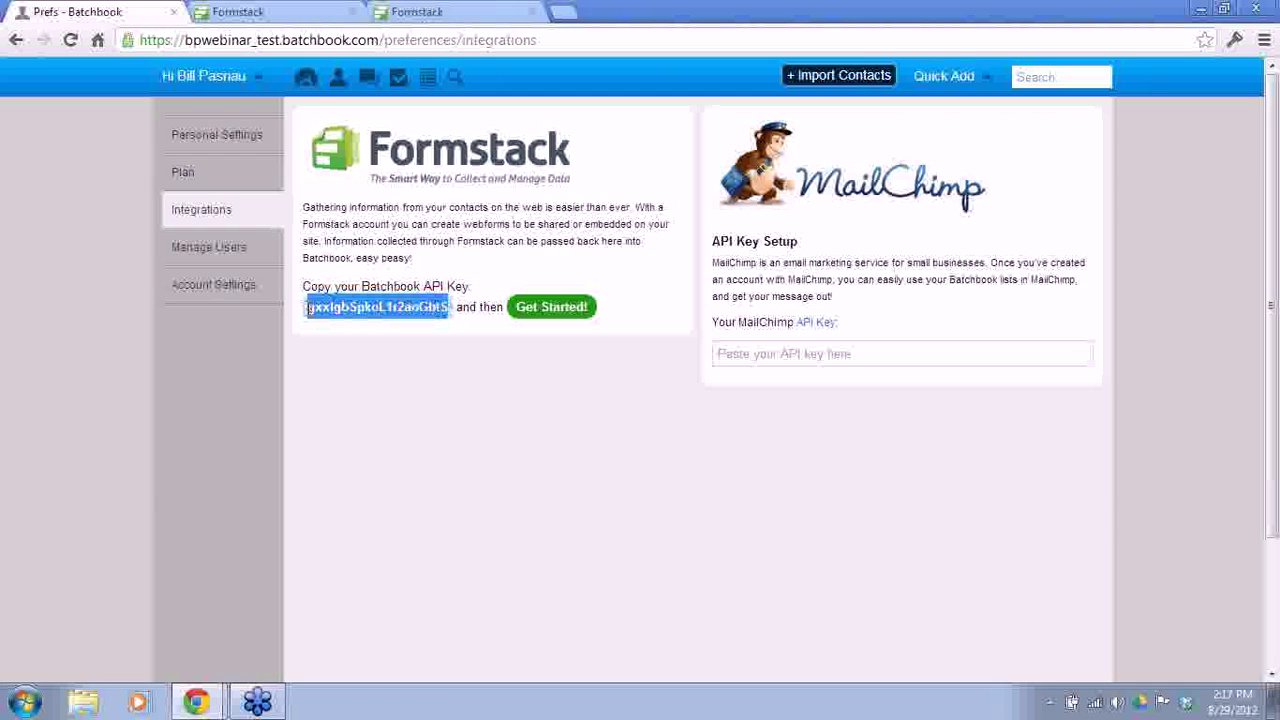
Step: Enter the correct Batchbook API key in Formstack's integration settings and continue to contact mapping
{"action": "left_click", "coordinate": [300, 14]}
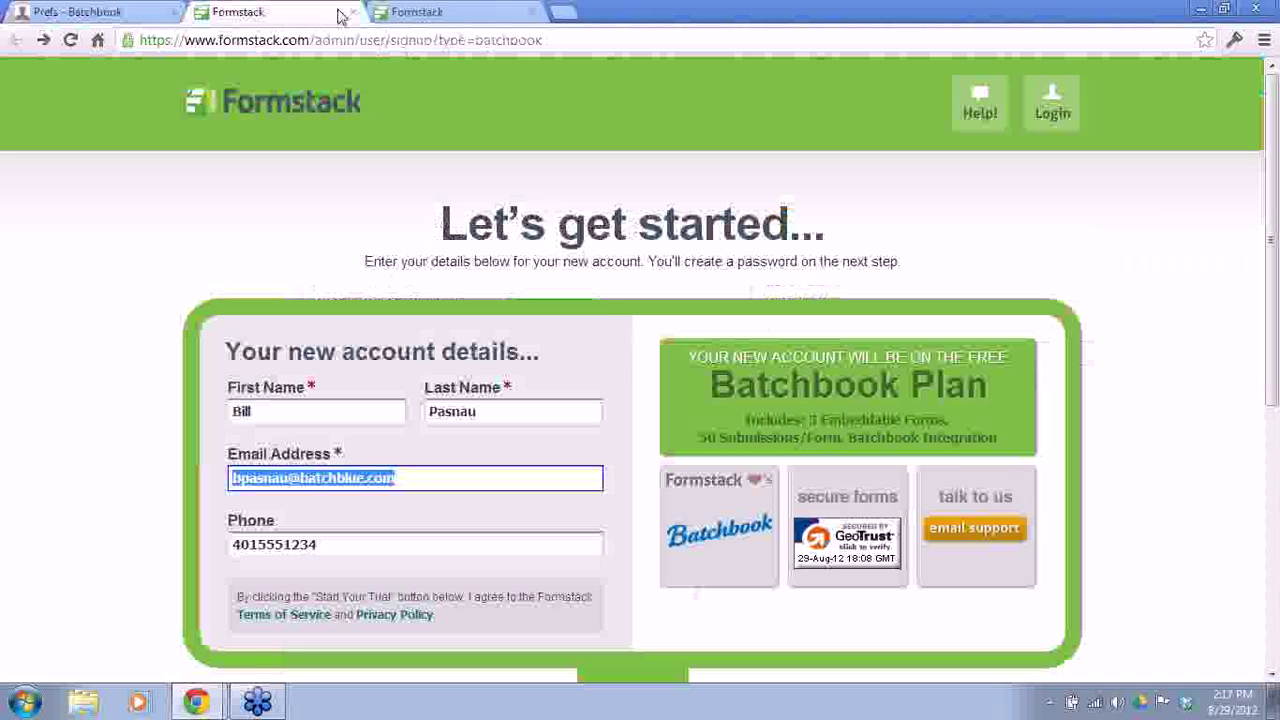
{"action": "left_click", "coordinate": [414, 12]}
{"action": "left_click", "coordinate": [656, 421]}
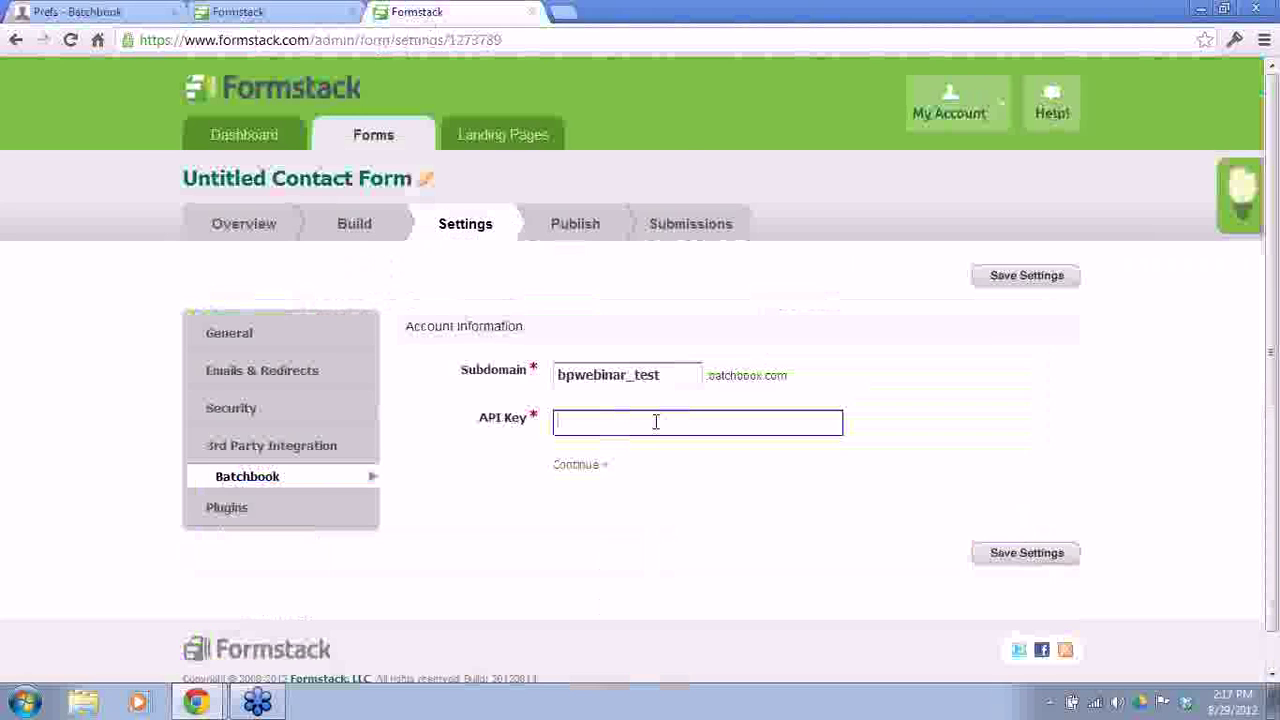
{"action": "left_click", "coordinate": [600, 424]}
{"action": "left_click", "coordinate": [603, 488]}
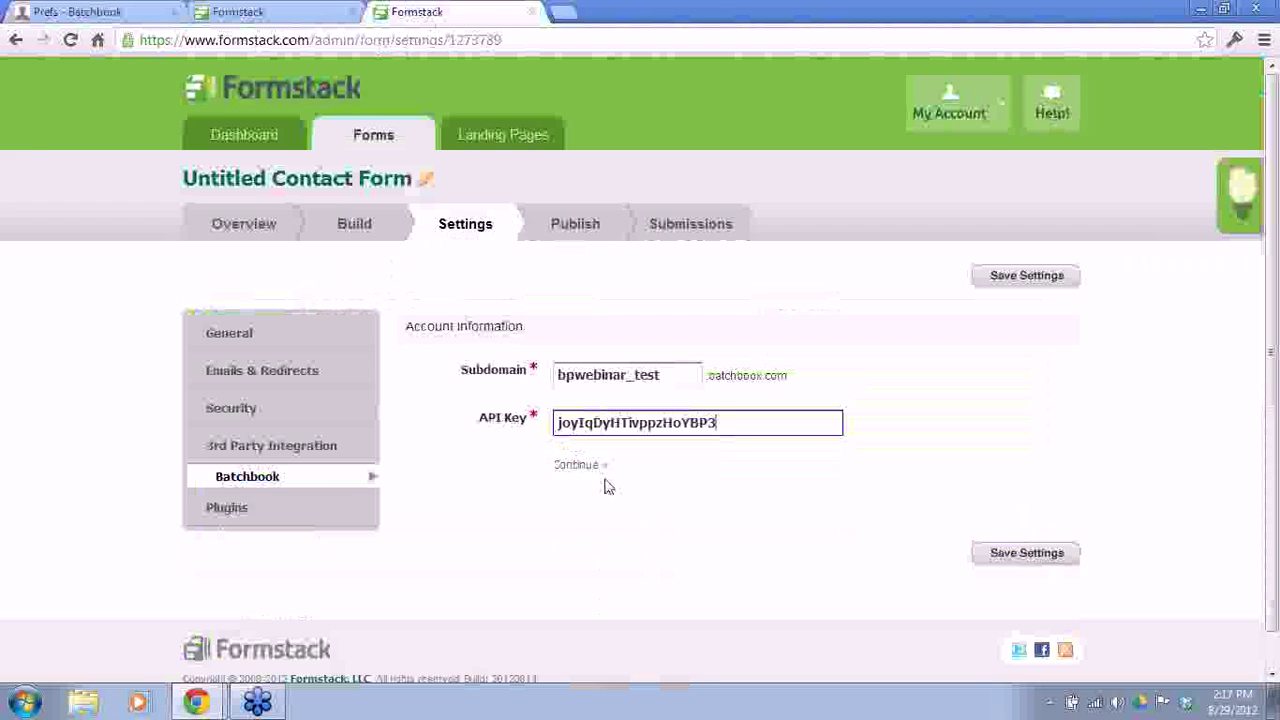
{"action": "left_click", "coordinate": [600, 421]}
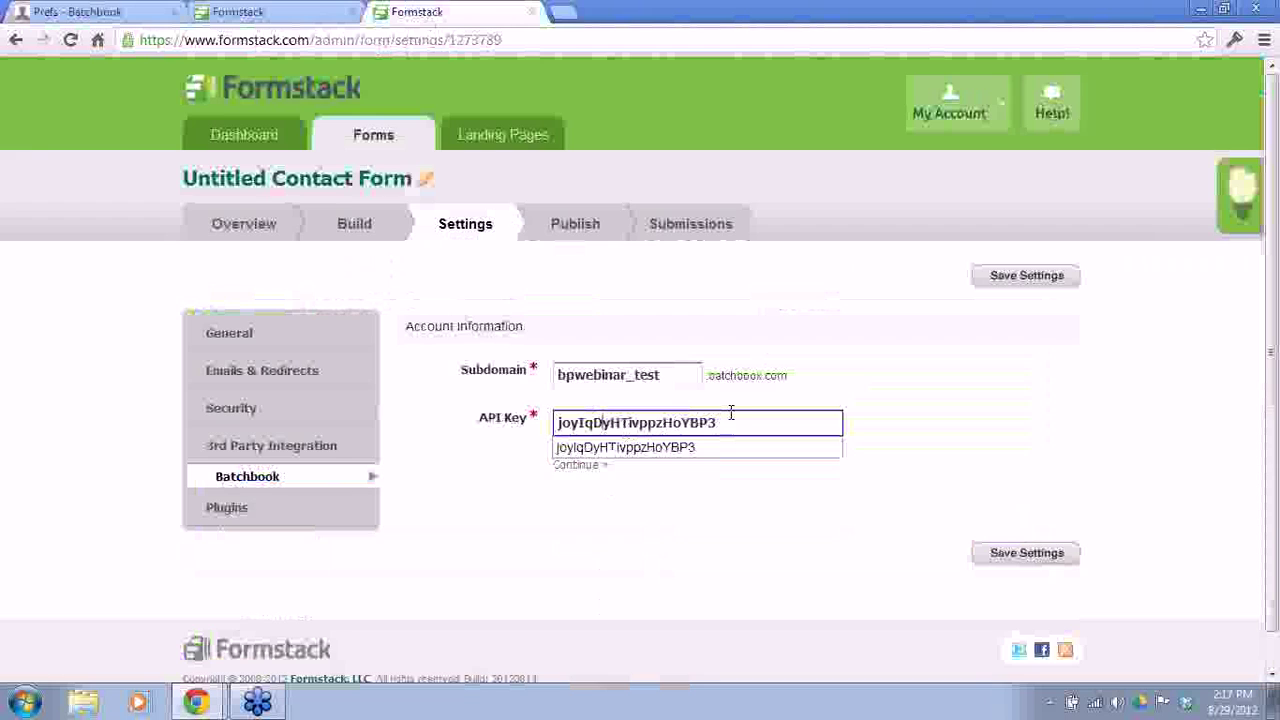
{"action": "left_click_drag", "start_coordinate": [724, 418], "coordinate": [514, 420]}
{"action": "key", "text": "BackSpace"}
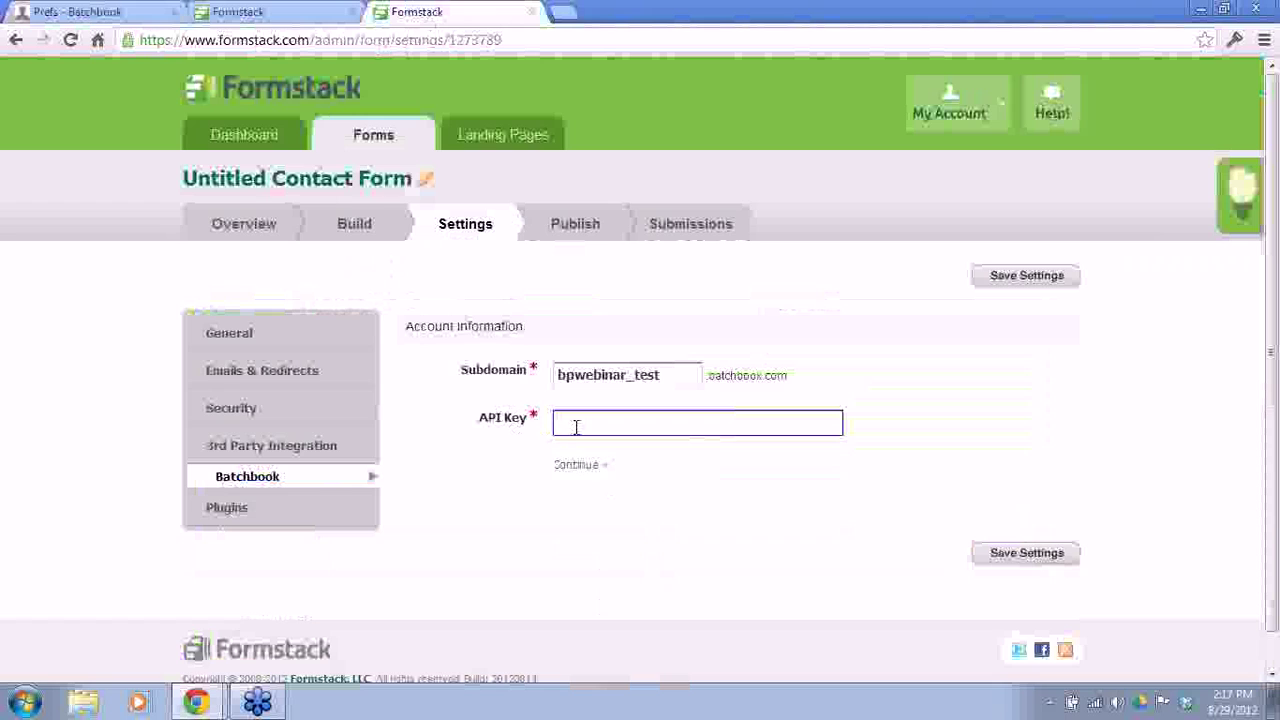
{"action": "left_click", "coordinate": [557, 426]}
{"action": "left_click", "coordinate": [578, 467]}
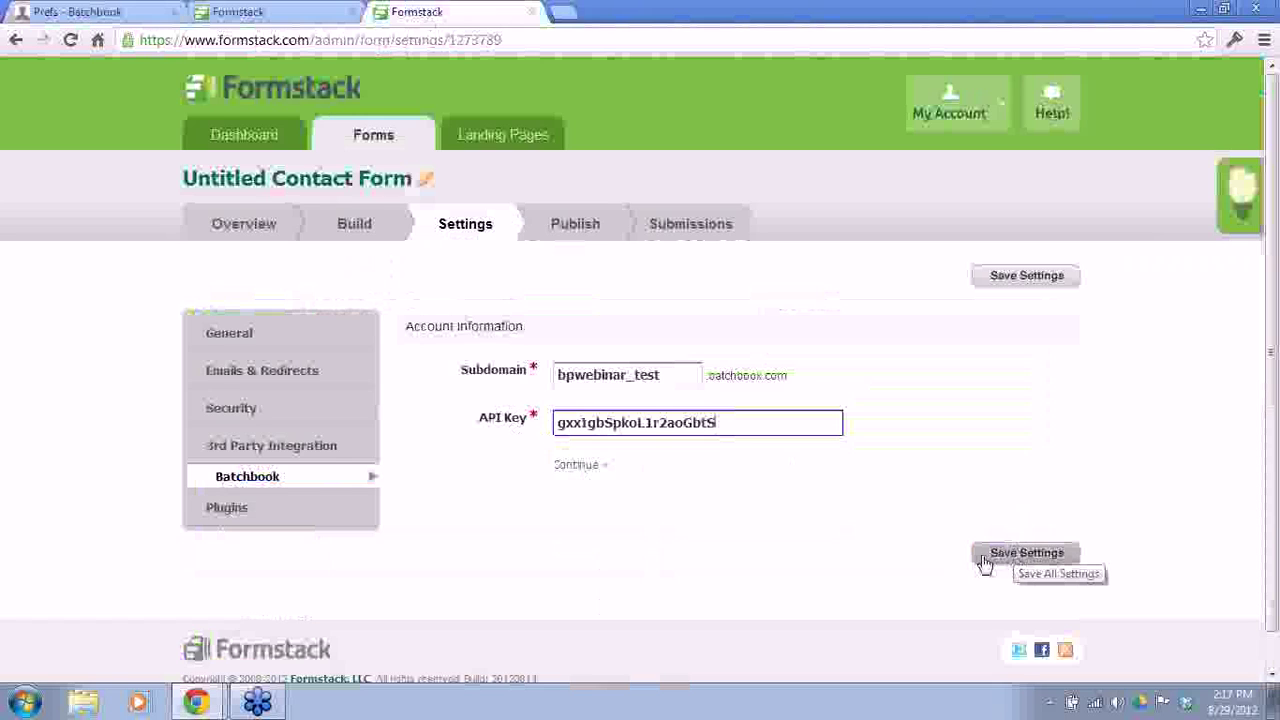
{"action": "left_click", "coordinate": [588, 470]}
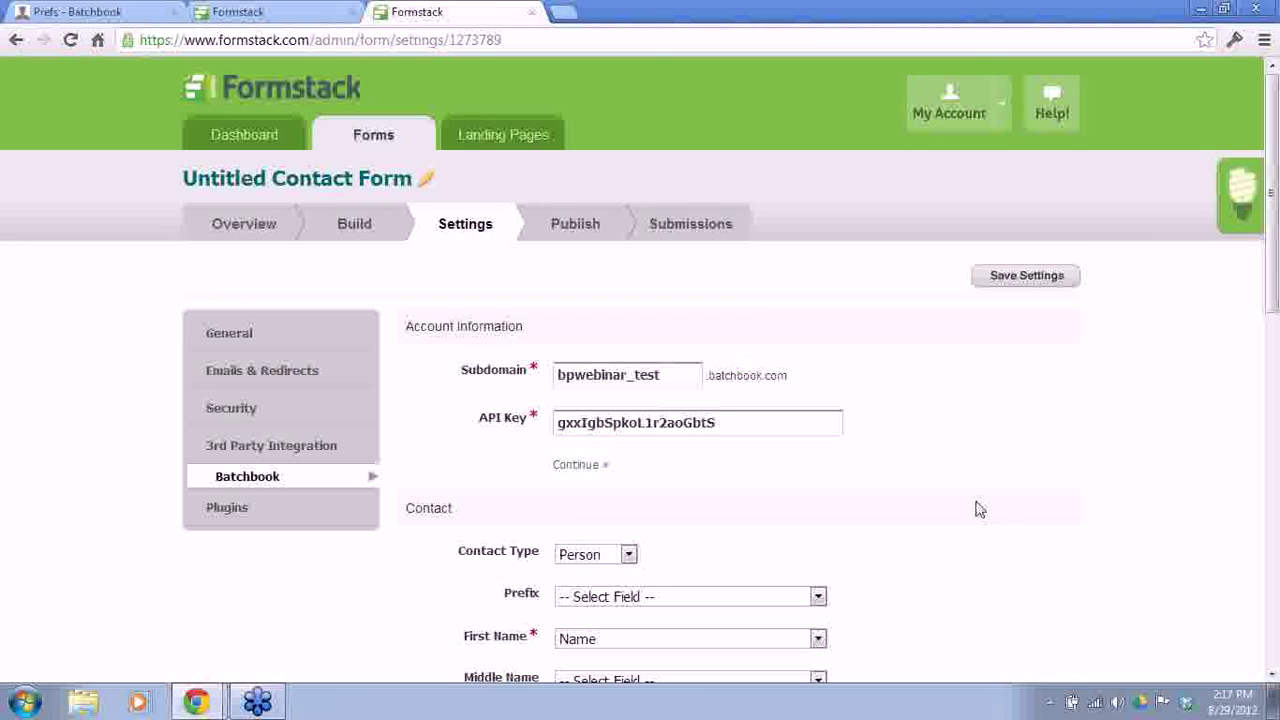
Step: Map the contact's Email Address to the form's Email field and tag new contacts 'formstack'
{"action": "left_click_drag", "start_coordinate": [1275, 283], "coordinate": [1268, 443]}
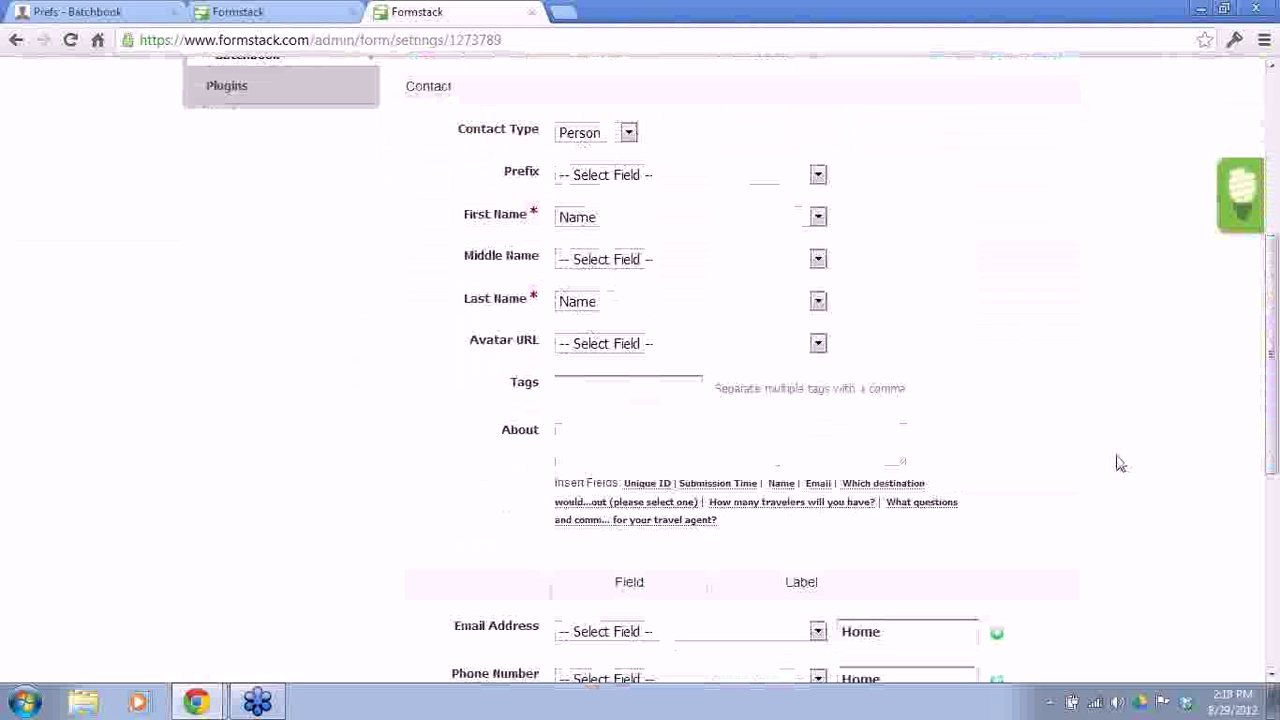
{"action": "left_click_drag", "start_coordinate": [1272, 280], "coordinate": [1266, 358]}
{"action": "left_click", "coordinate": [692, 428]}
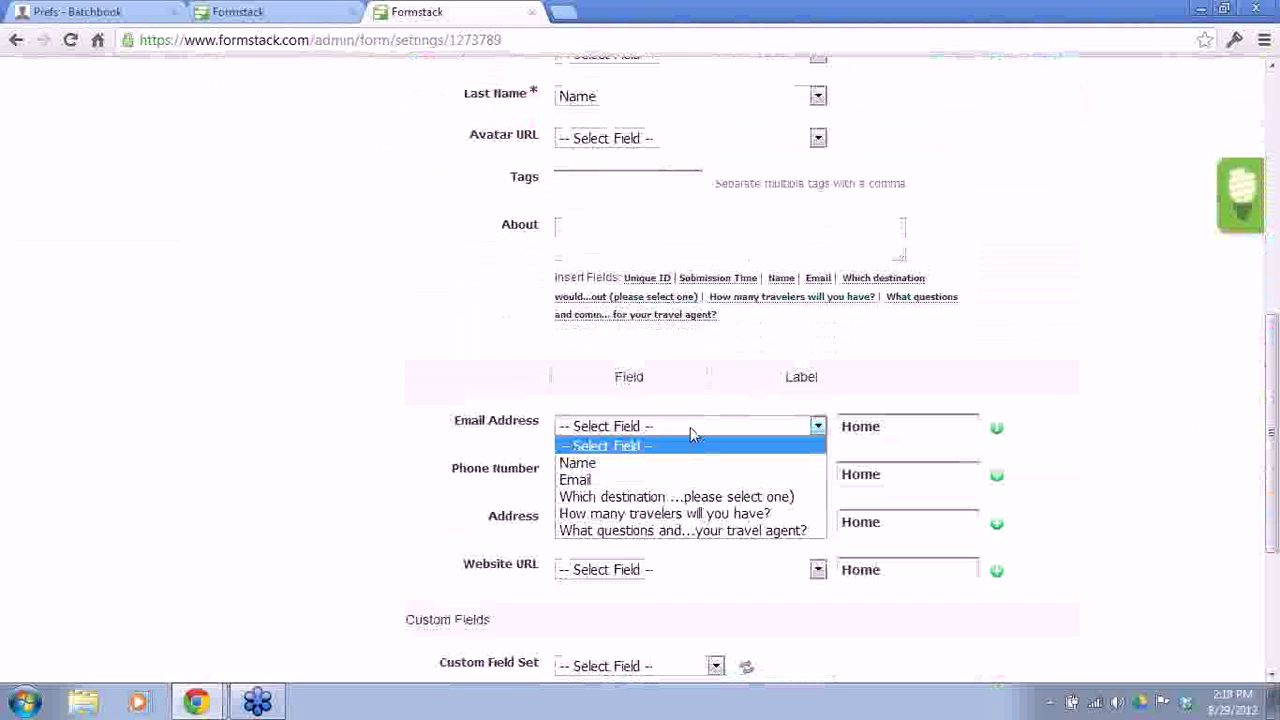
{"action": "left_click", "coordinate": [590, 482]}
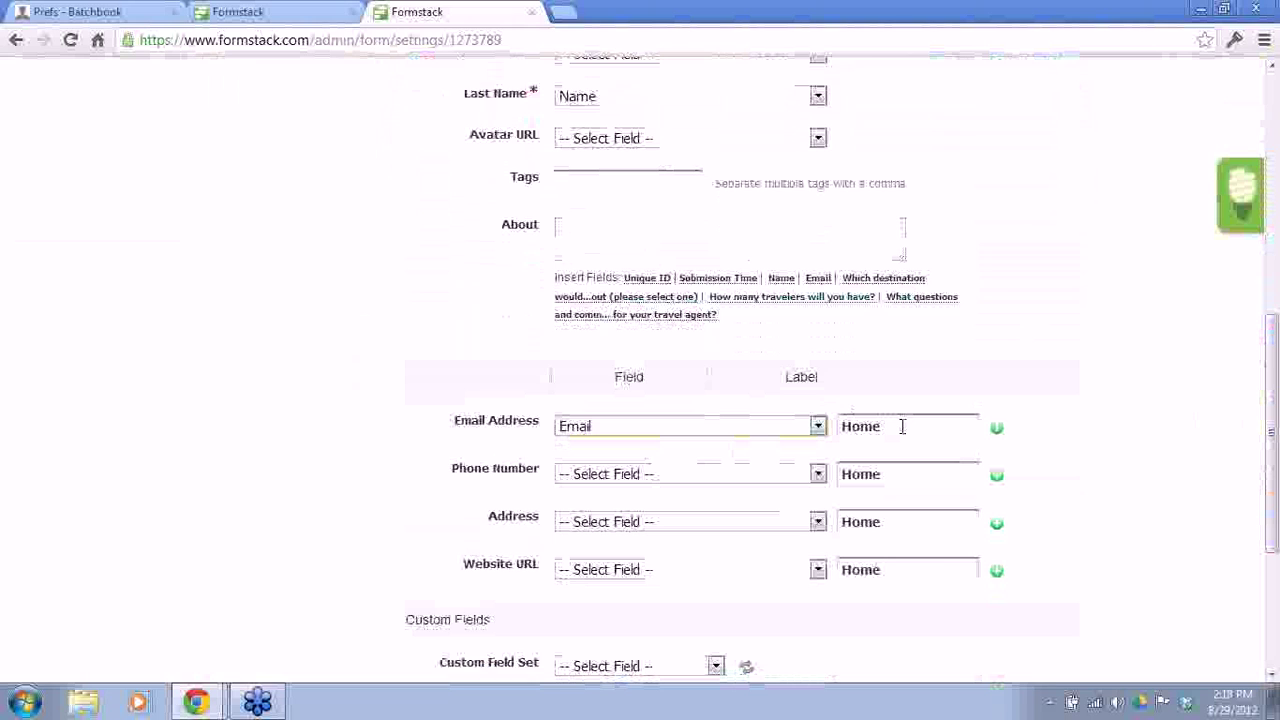
{"action": "left_click", "coordinate": [596, 181]}
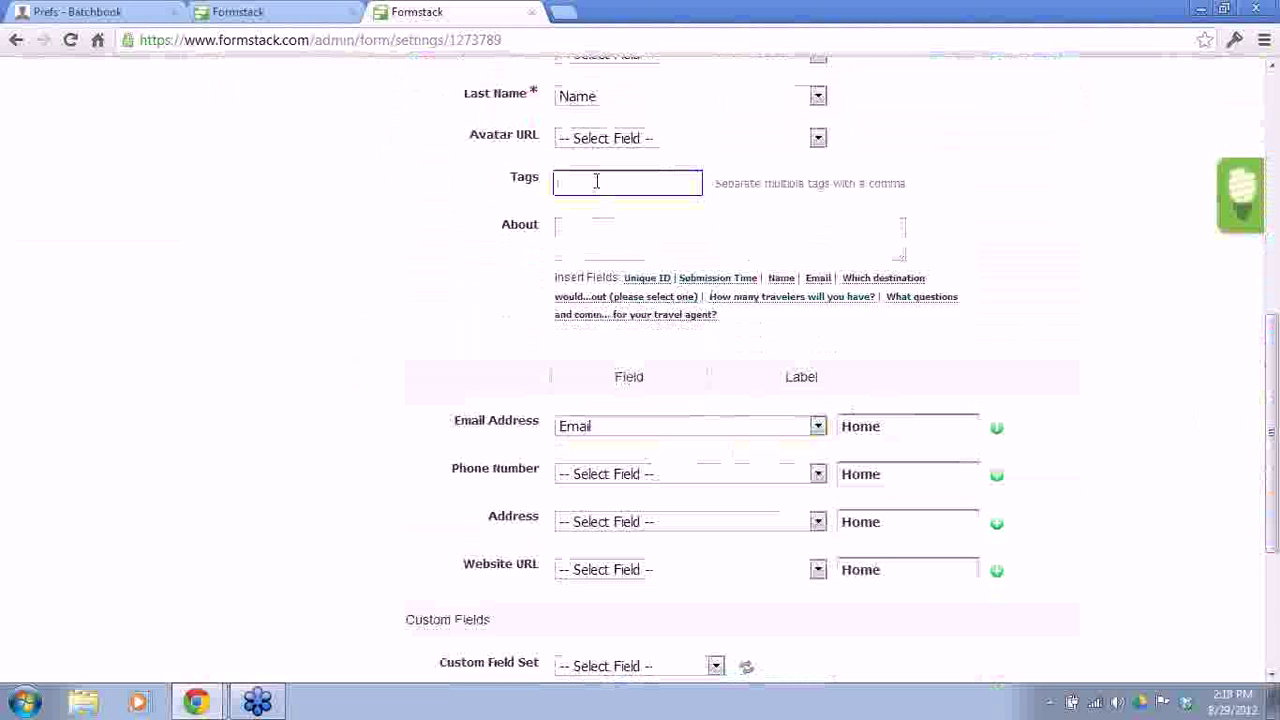
{"action": "type", "text": "formstack"}
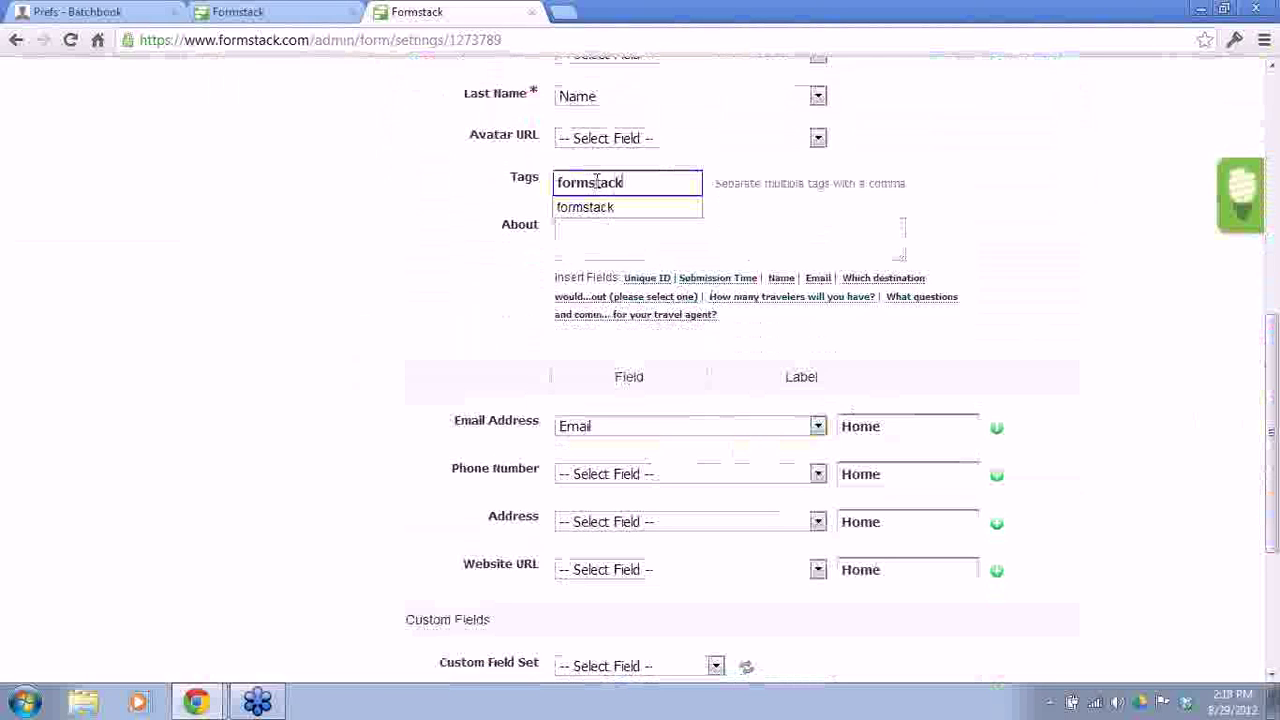
{"action": "left_click", "coordinate": [1107, 300]}
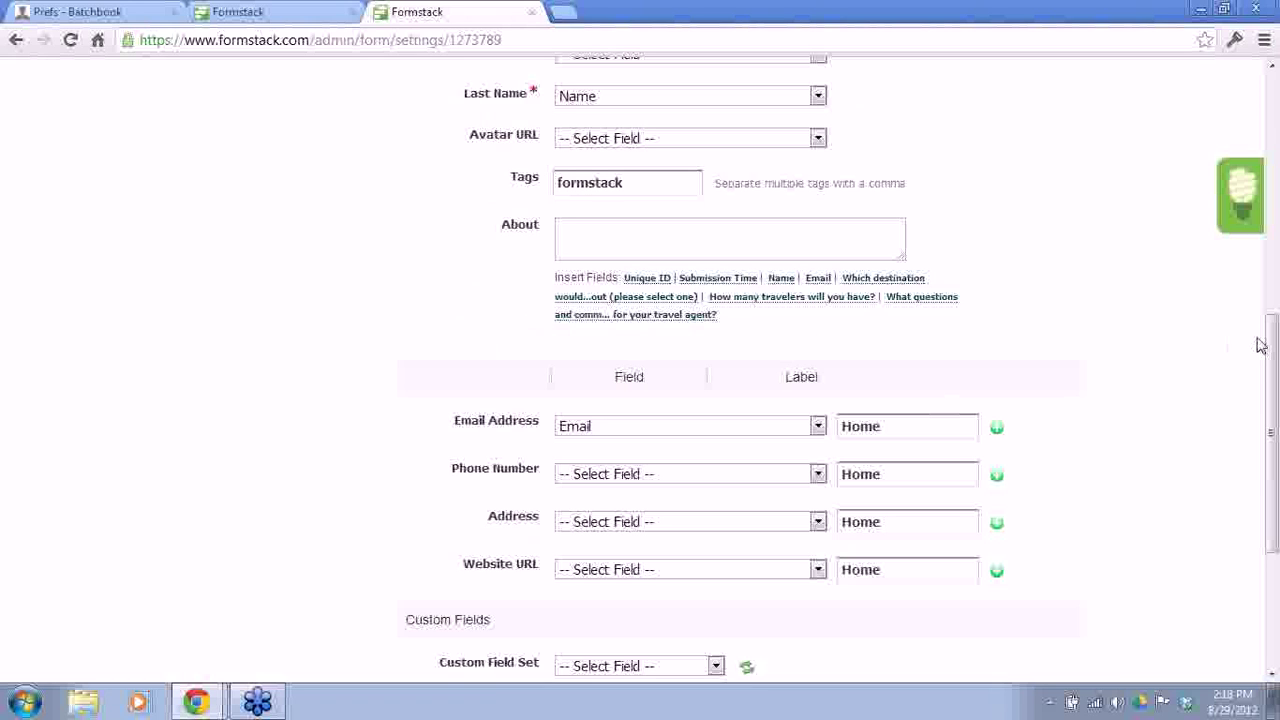
{"action": "left_click_drag", "start_coordinate": [1272, 345], "coordinate": [1273, 458]}
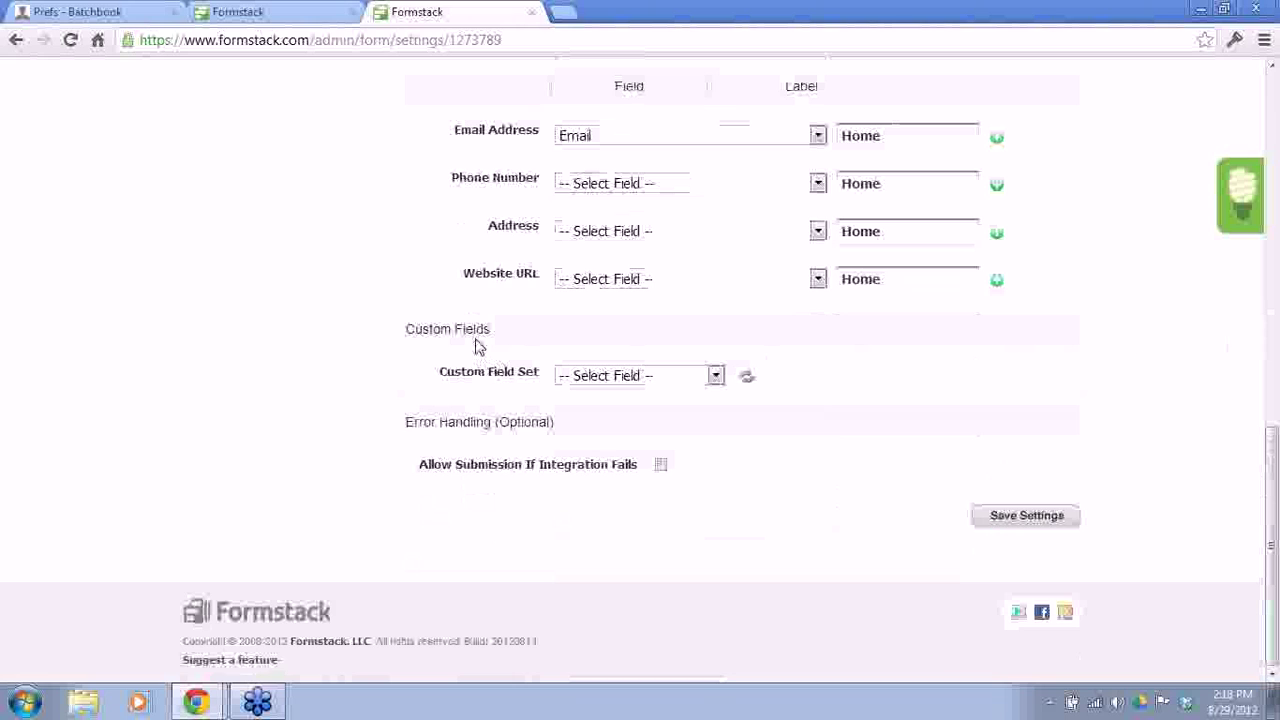
Step: Use the Cruise Lead field set, mapping Destination, Number of Travelers and Questions or Comments, and allow submission on integration failure
{"action": "left_click", "coordinate": [716, 376]}
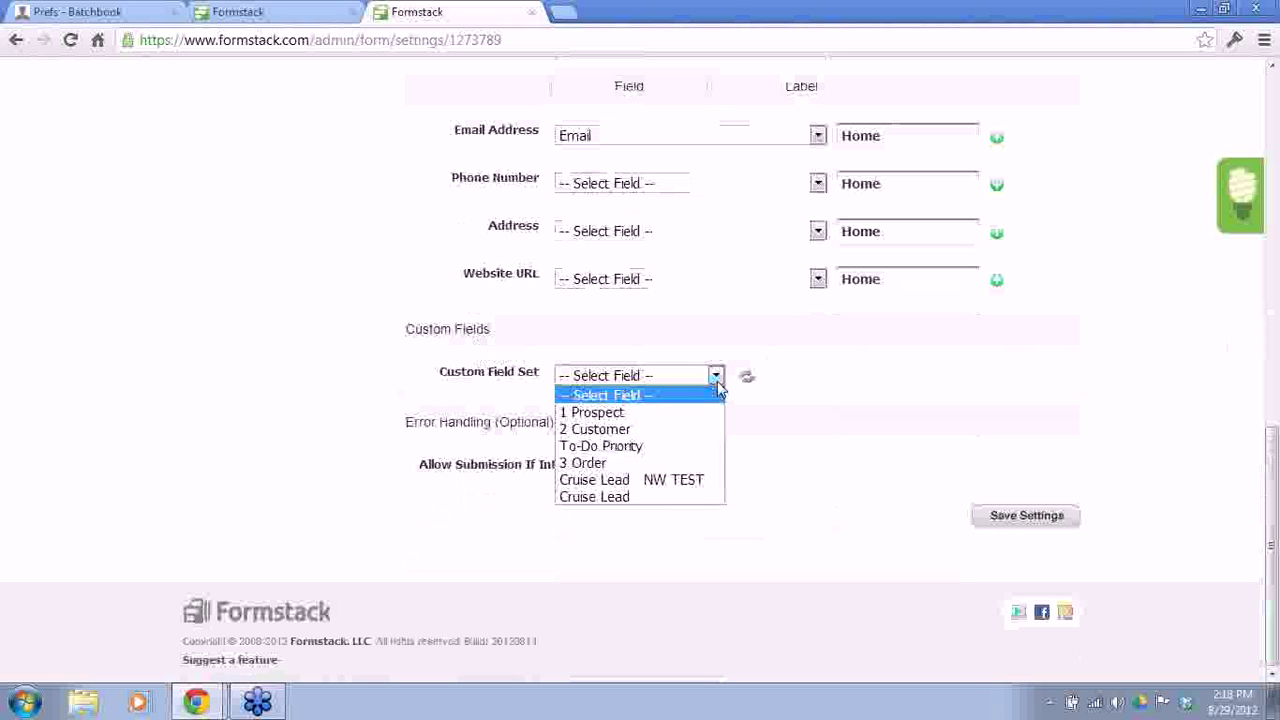
{"action": "left_click", "coordinate": [620, 497]}
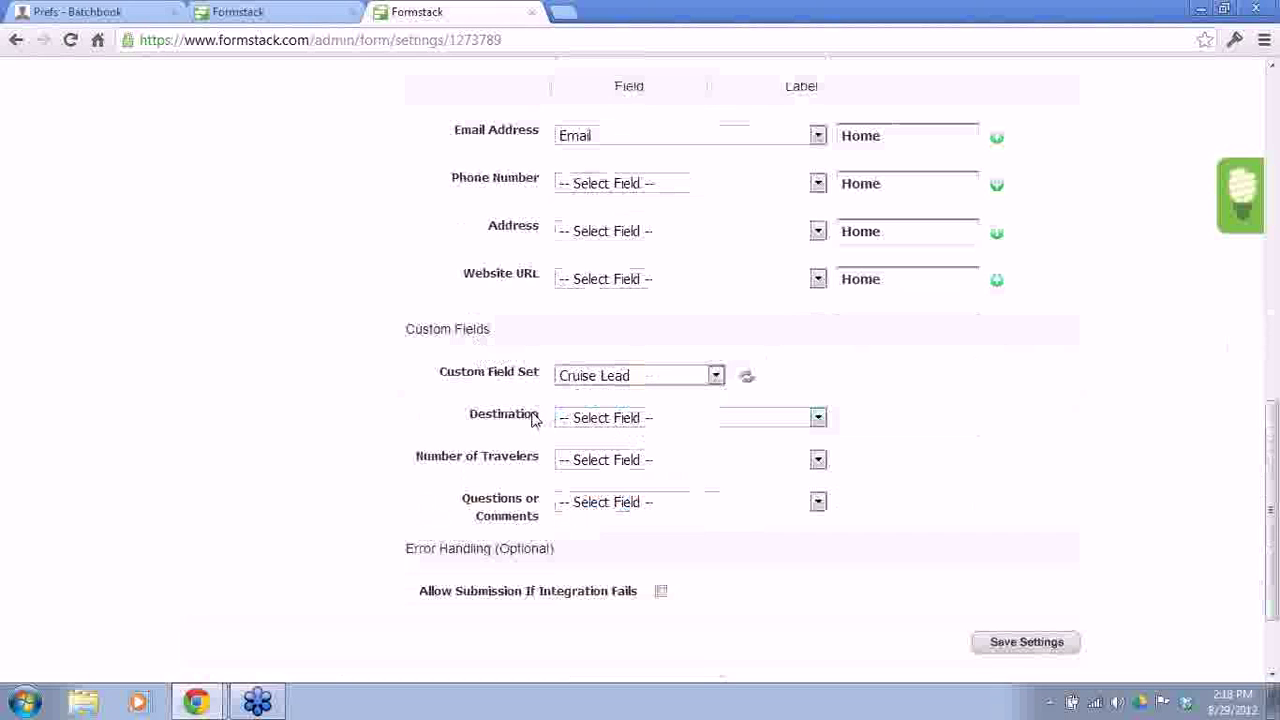
{"action": "left_click", "coordinate": [657, 421]}
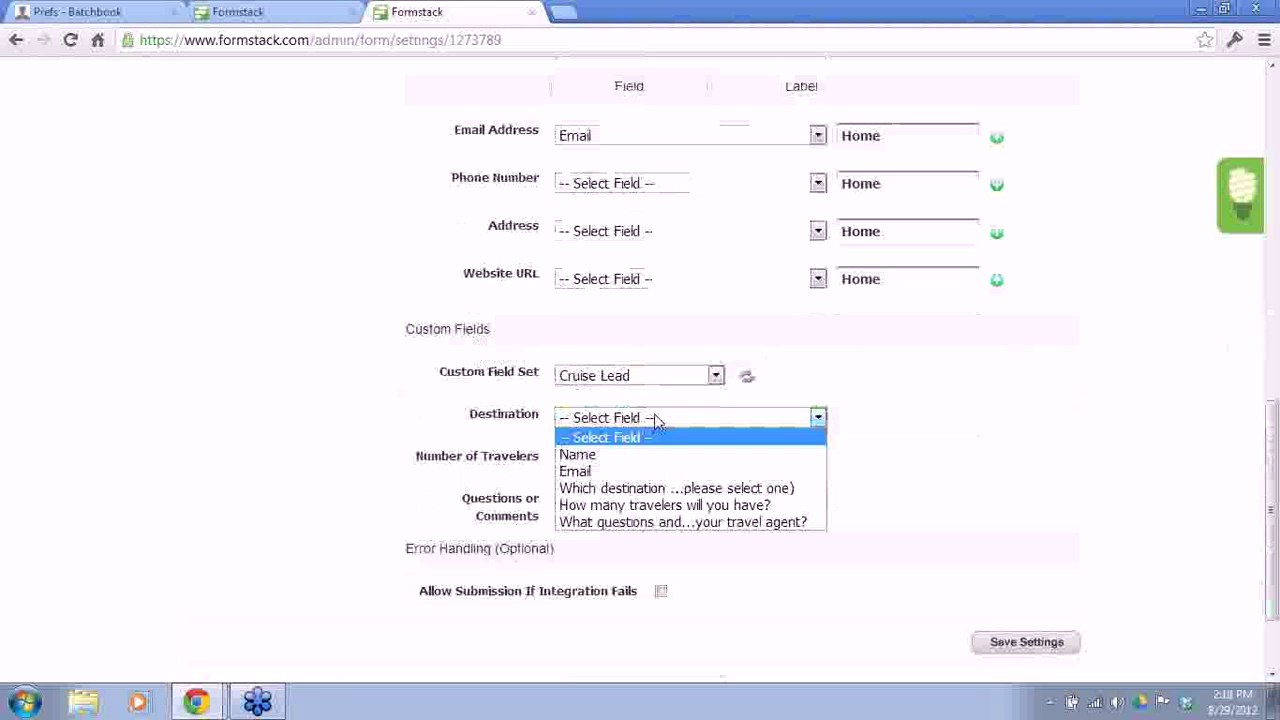
{"action": "left_click", "coordinate": [638, 492]}
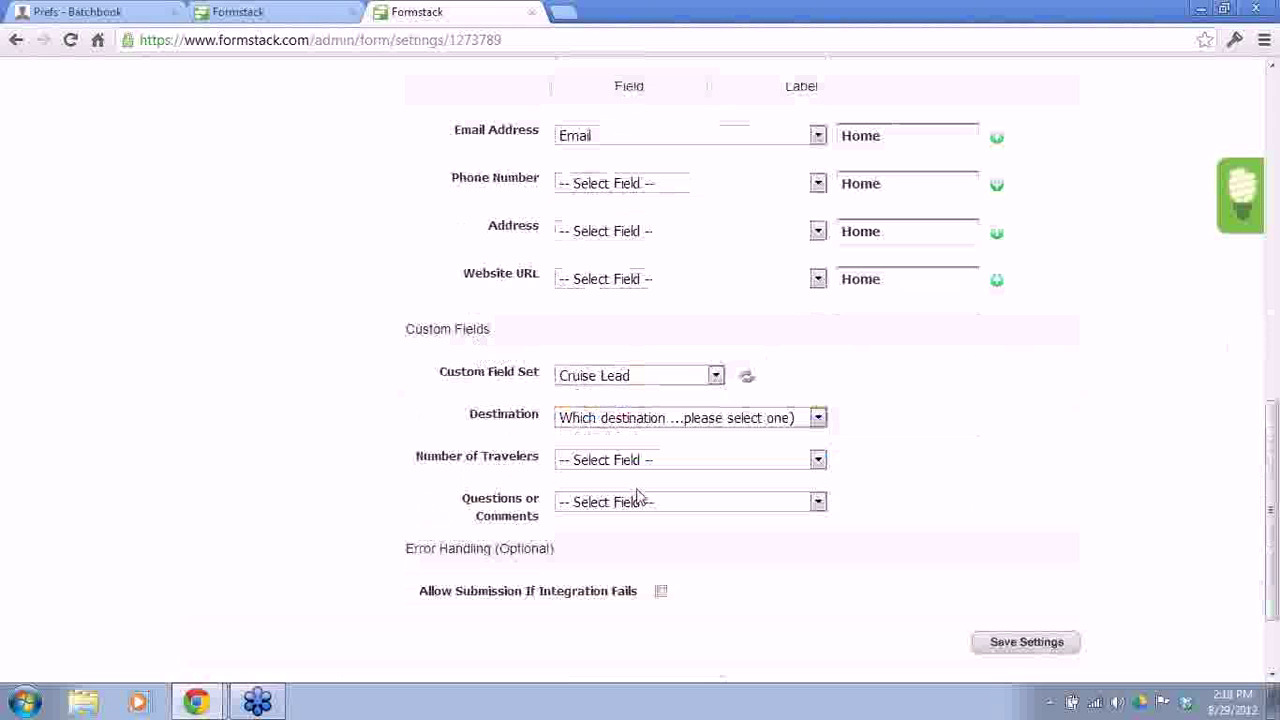
{"action": "left_click", "coordinate": [740, 466]}
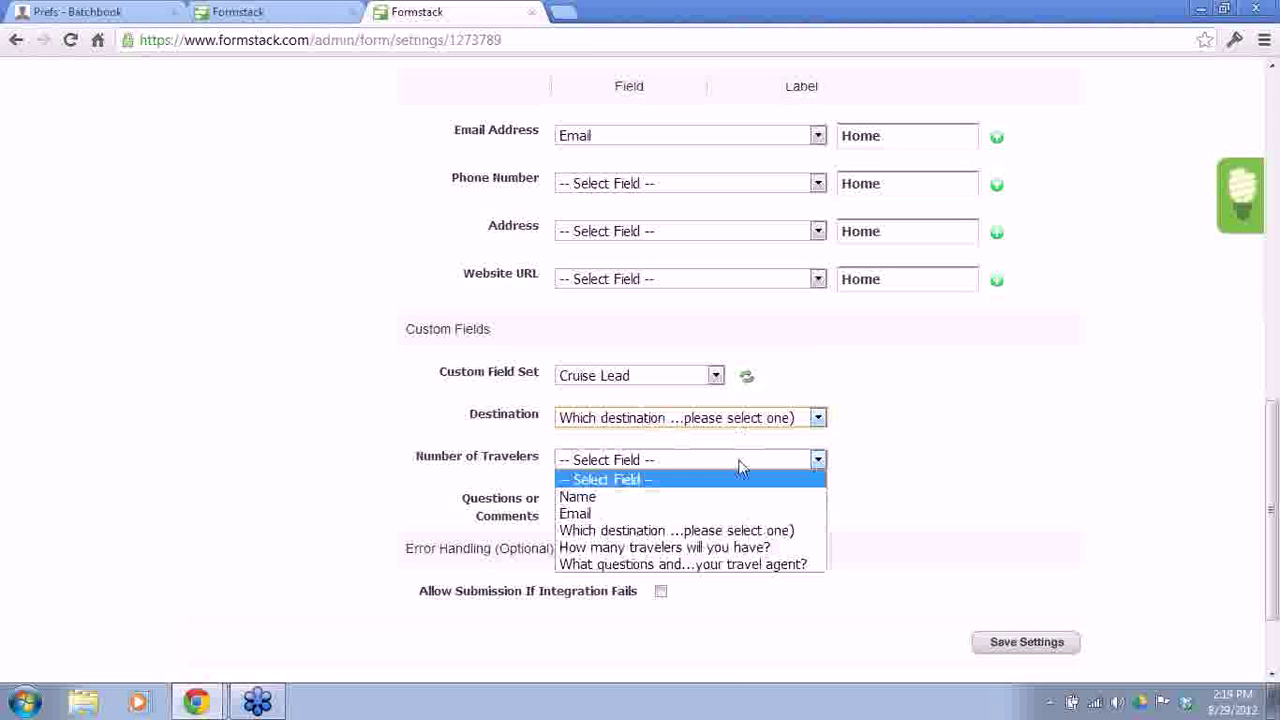
{"action": "left_click", "coordinate": [724, 548]}
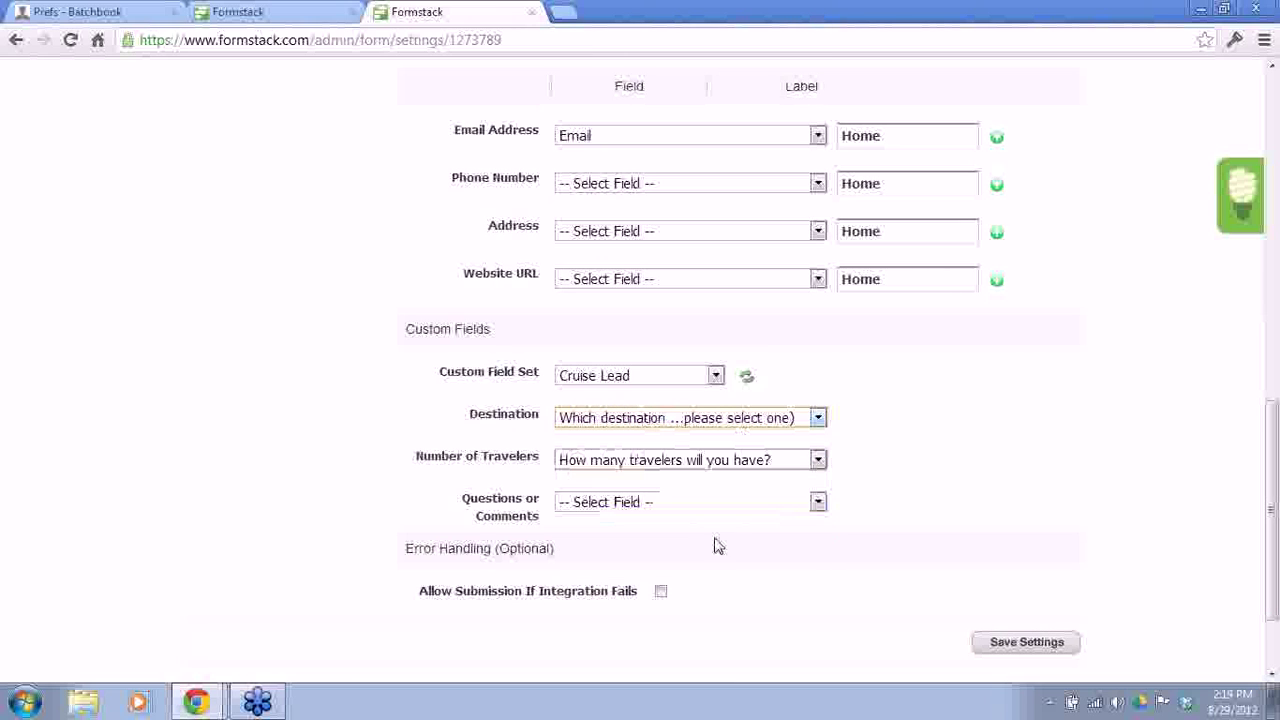
{"action": "left_click", "coordinate": [686, 504]}
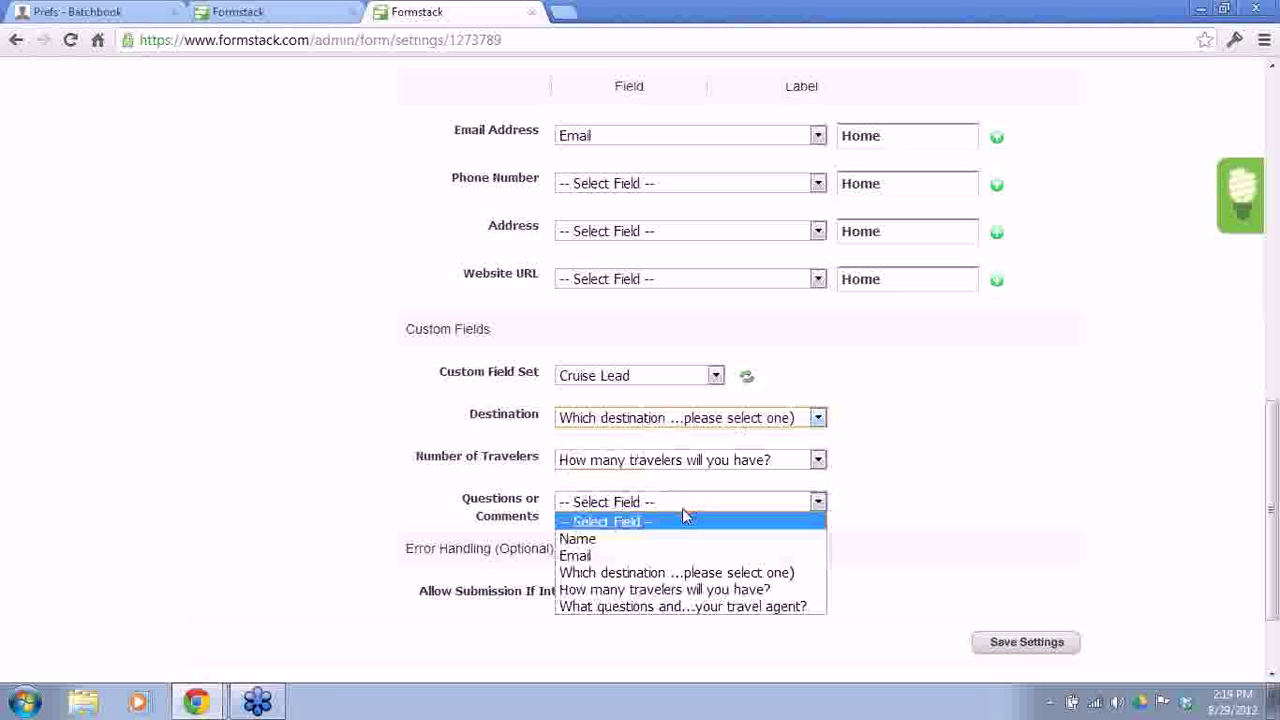
{"action": "left_click", "coordinate": [668, 608]}
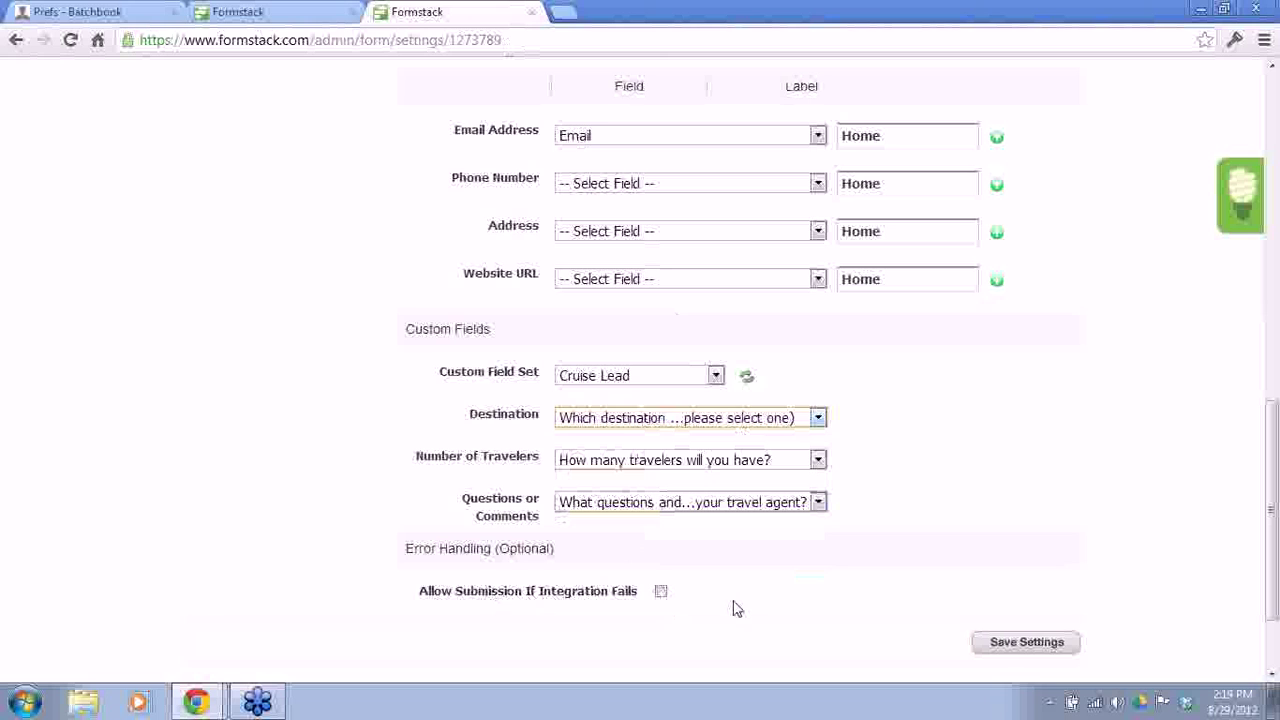
{"action": "left_click", "coordinate": [660, 592]}
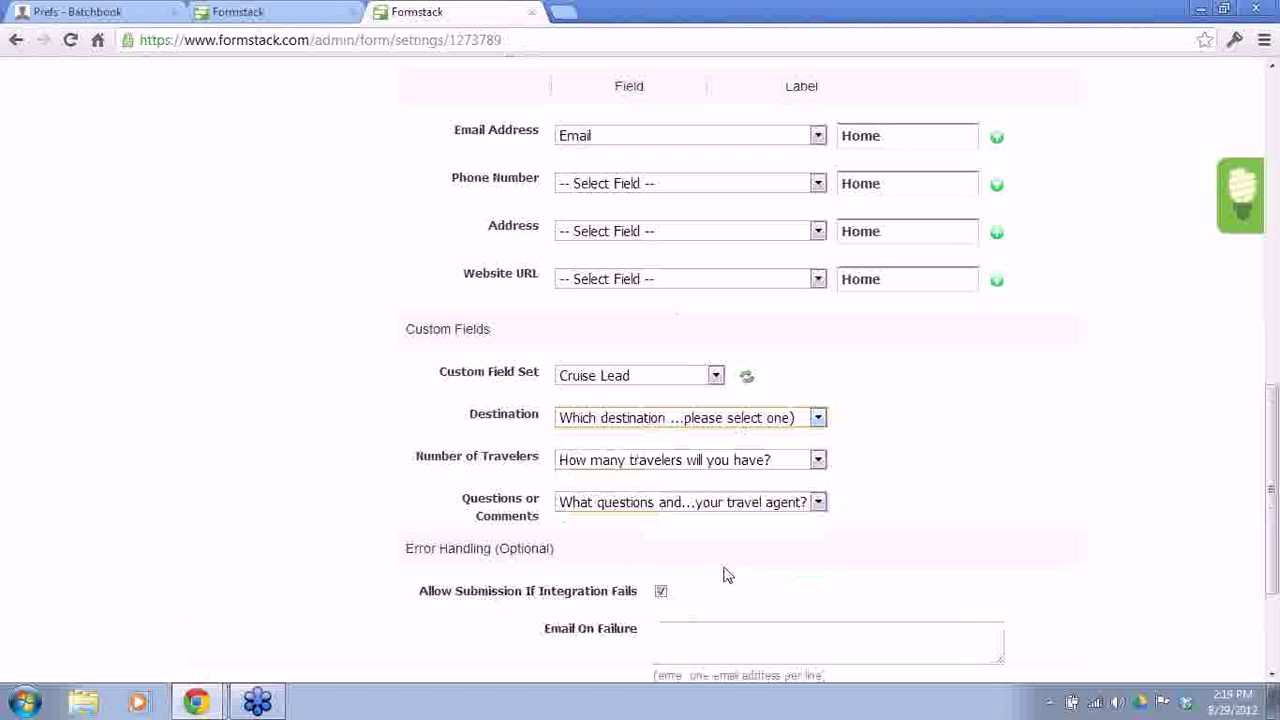
{"action": "scroll", "coordinate": [729, 574], "scroll_direction": "up", "scroll_amount": 1}
Step: Save the Cruise Lead form's Batchbook integration settings
{"action": "left_click_drag", "start_coordinate": [1274, 483], "coordinate": [1275, 560]}
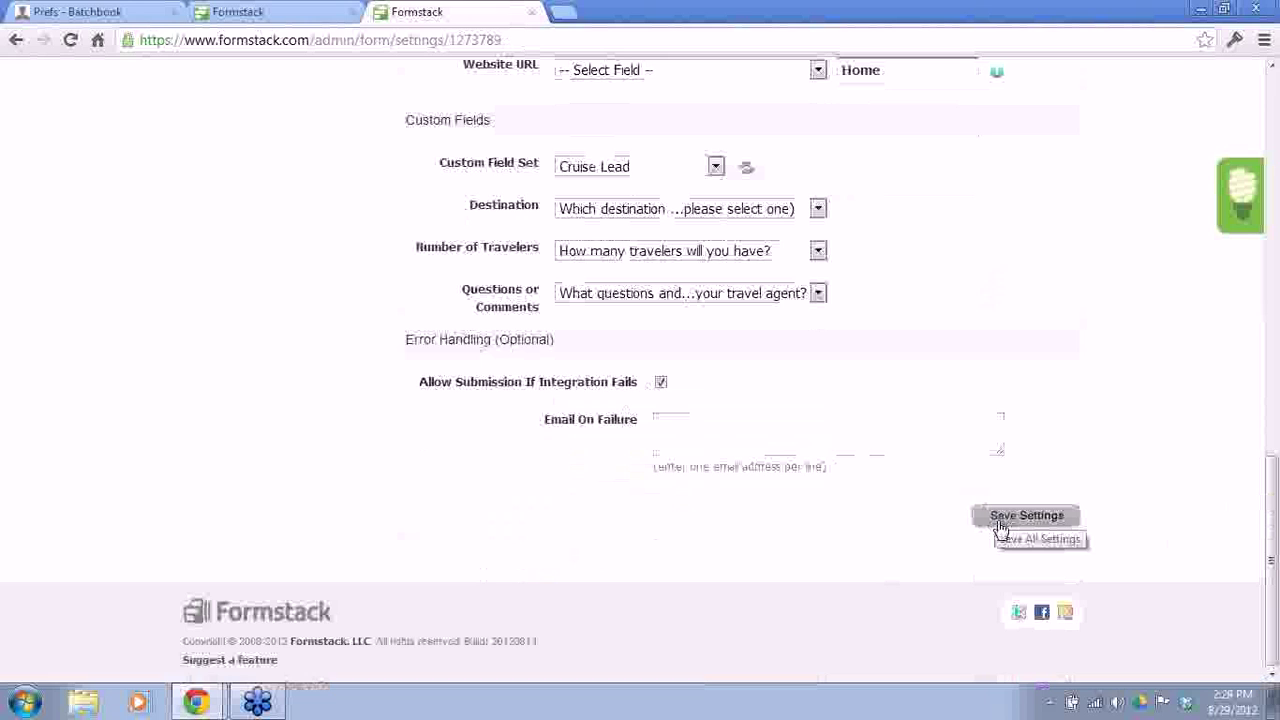
{"action": "left_click", "coordinate": [1000, 525]}
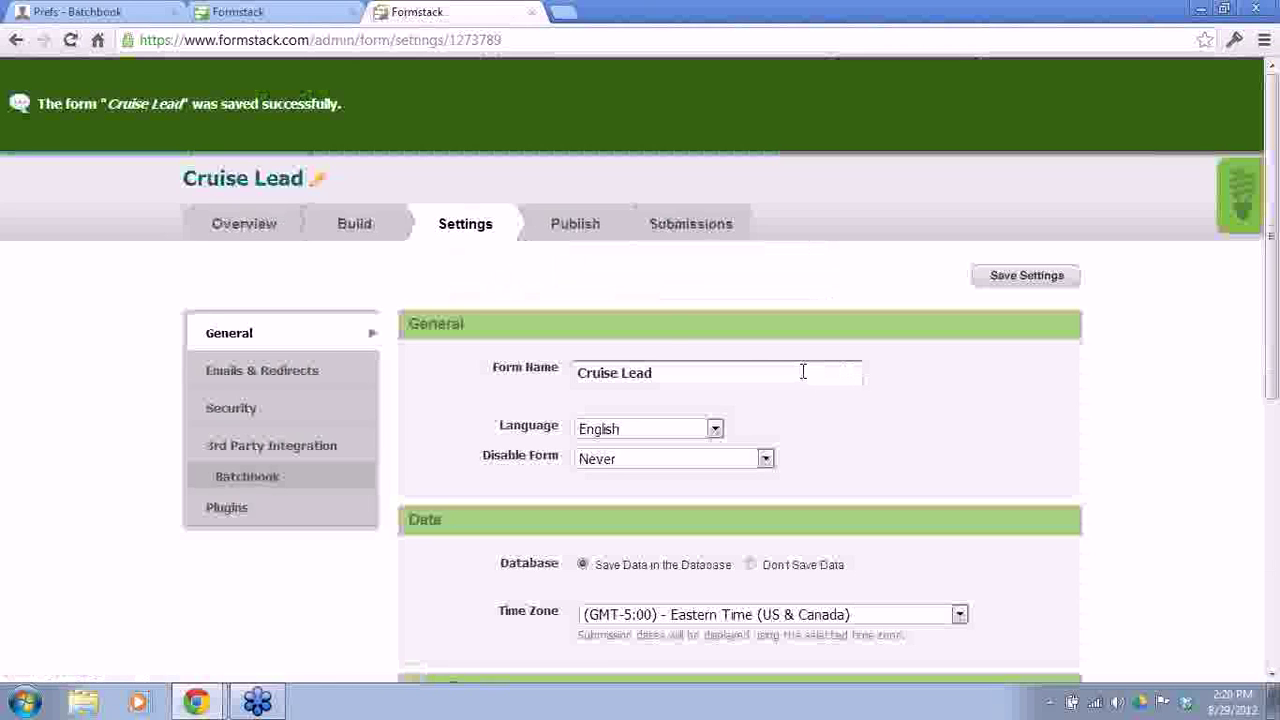
{"action": "left_click", "coordinate": [578, 232]}
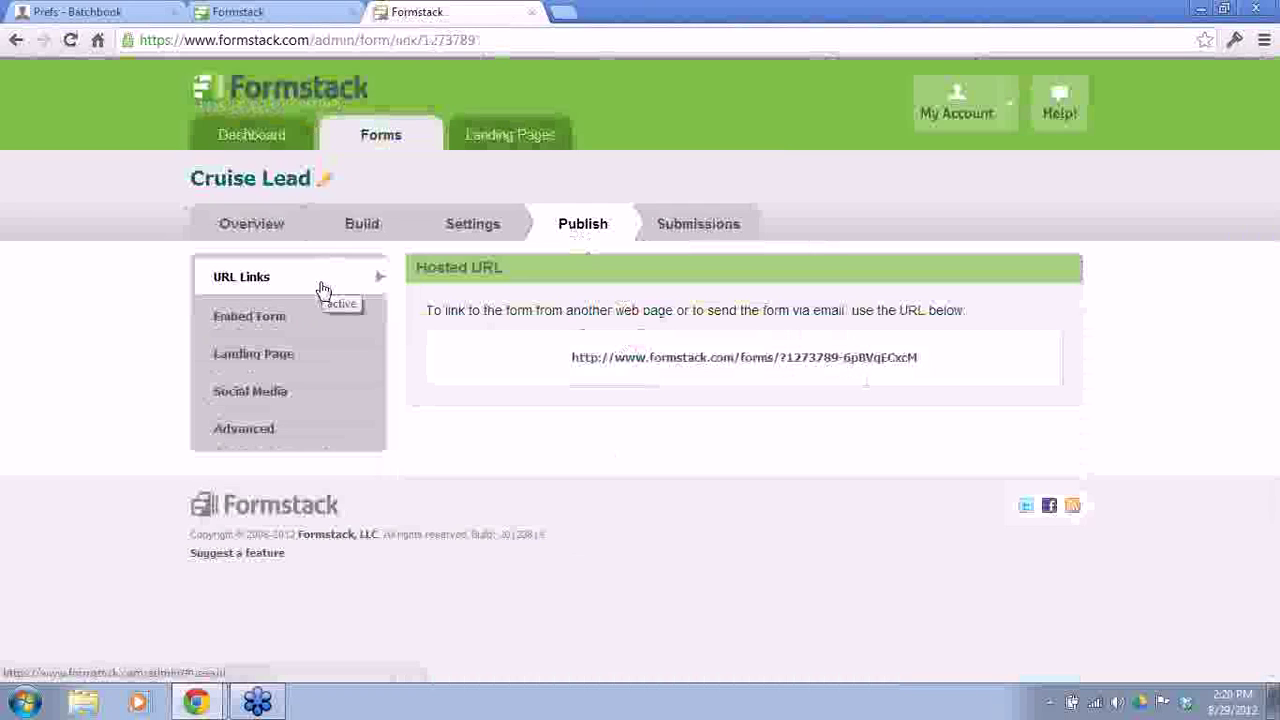
Step: View the embed code, then open the hosted Cruise Lead form URL in a new tab
{"action": "left_click", "coordinate": [289, 333]}
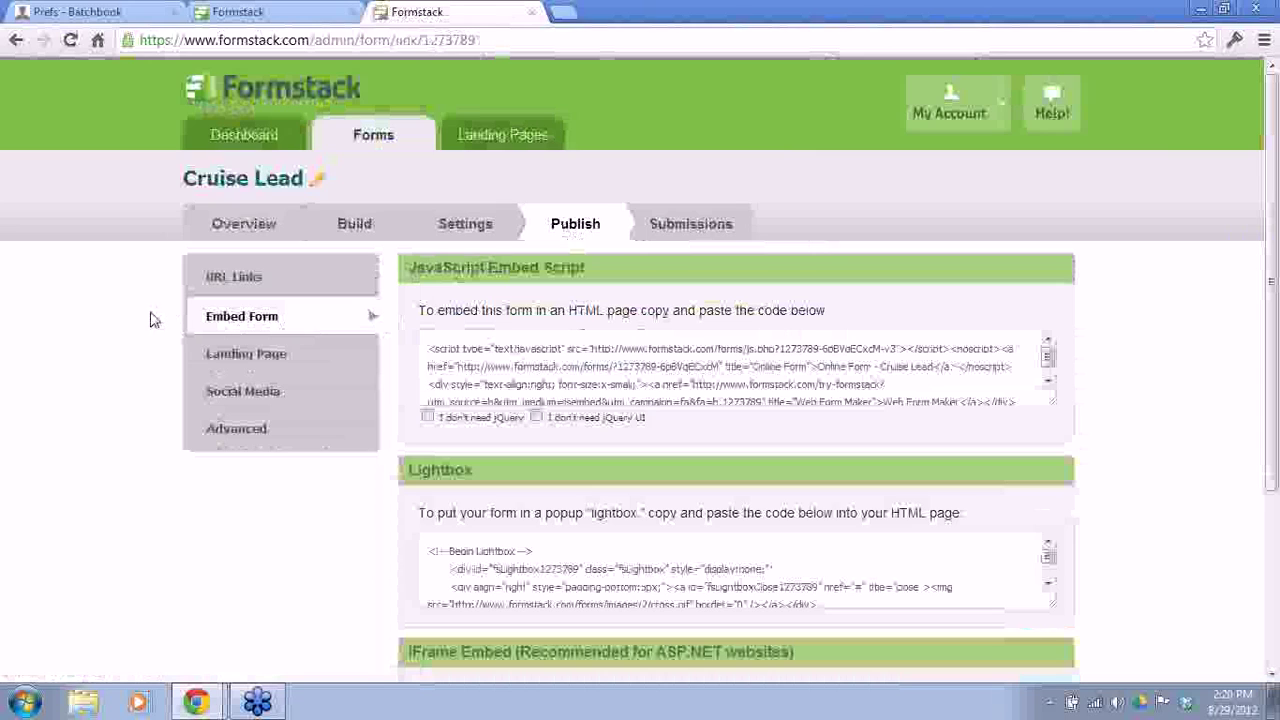
{"action": "left_click", "coordinate": [213, 285]}
{"action": "left_click", "coordinate": [604, 360]}
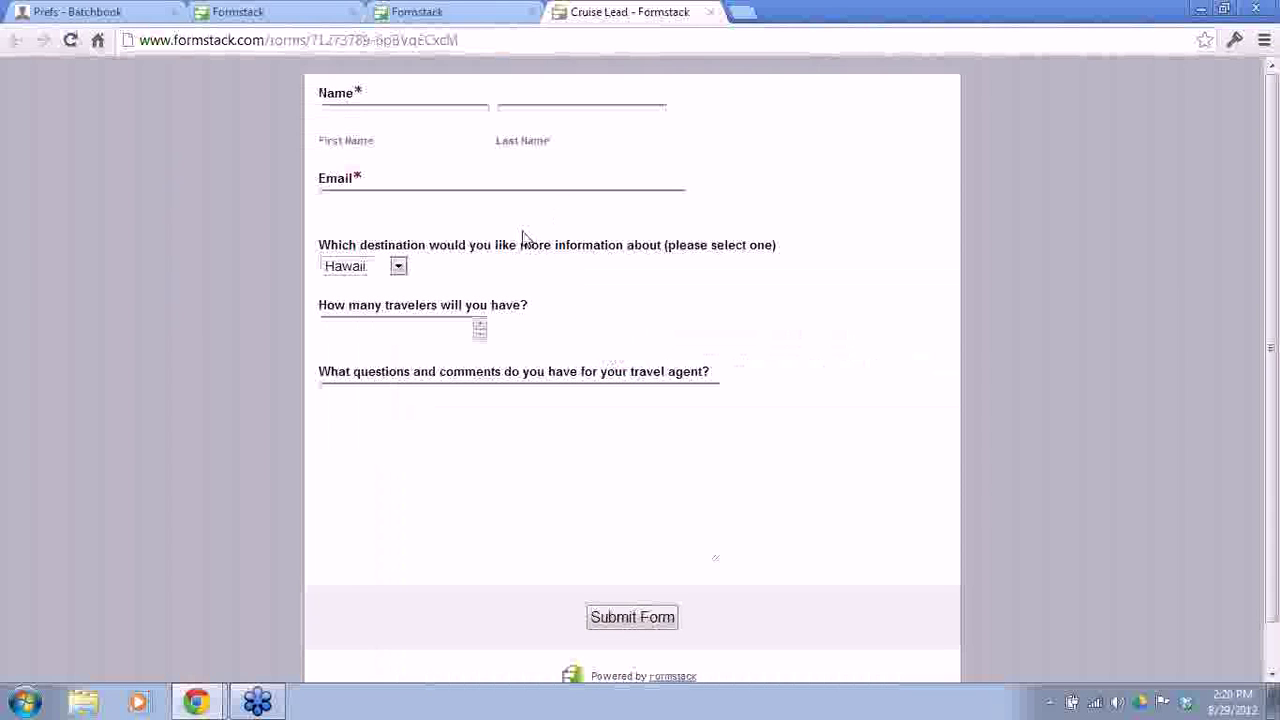
{"action": "left_click", "coordinate": [403, 116]}
Step: Fill in the test lead's first name, last name and e-mail address
{"action": "type", "text": "Mike"}
{"action": "key", "text": "Tab"}
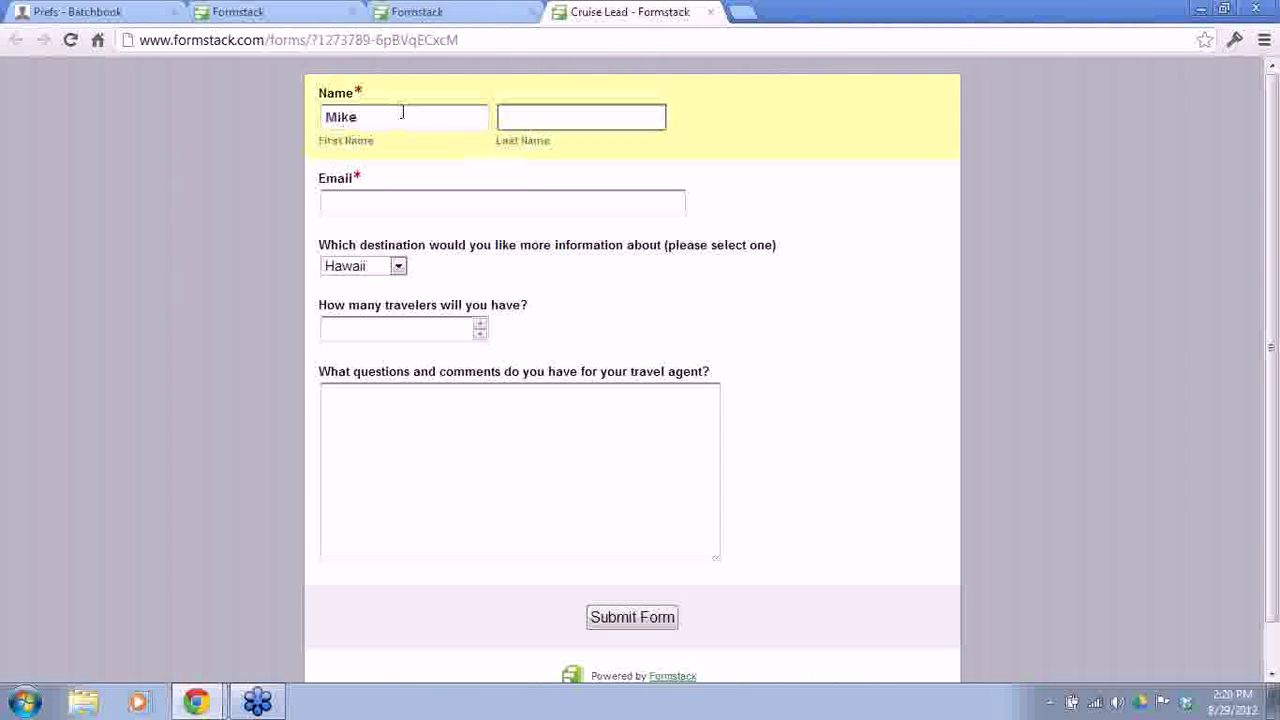
{"action": "type", "text": "Smith"}
{"action": "key", "text": "Tab"}
{"action": "type", "text": "mi"}
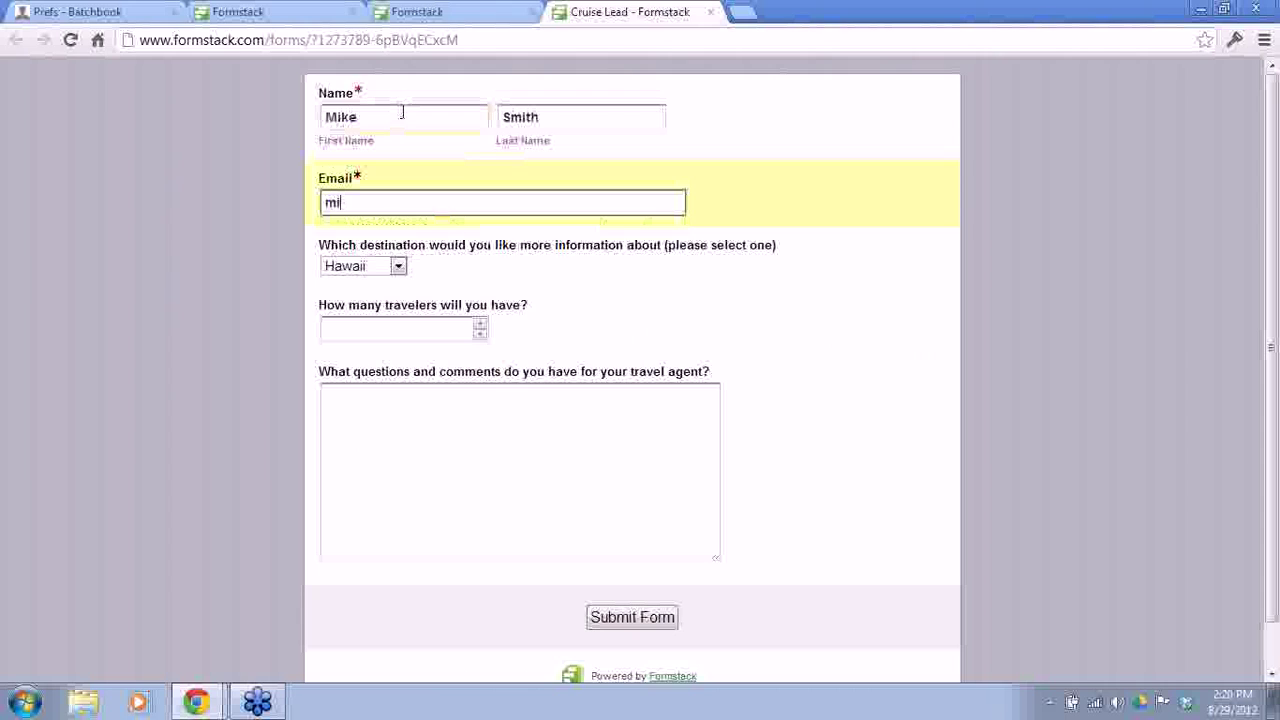
{"action": "type", "text": "ke@test."}
{"action": "type", "text": "com"}
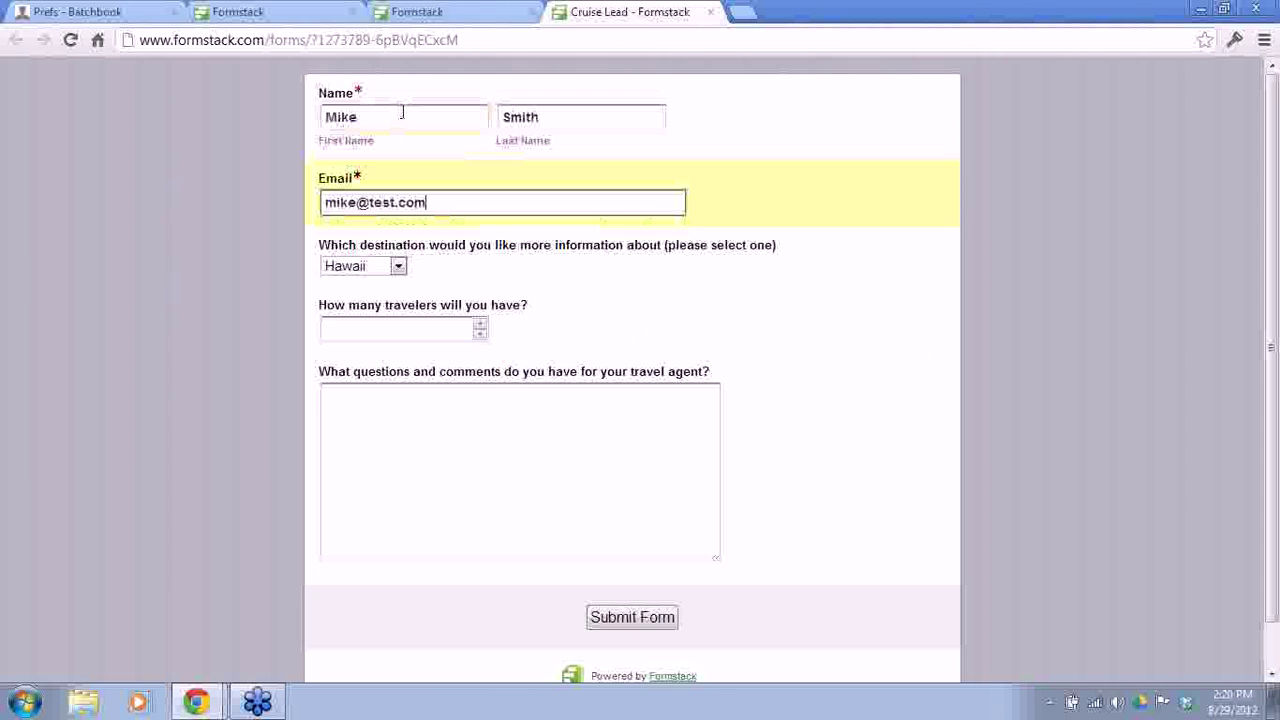
Step: Choose Bora Bora as the destination and set the traveler count to 2
{"action": "left_click", "coordinate": [398, 266]}
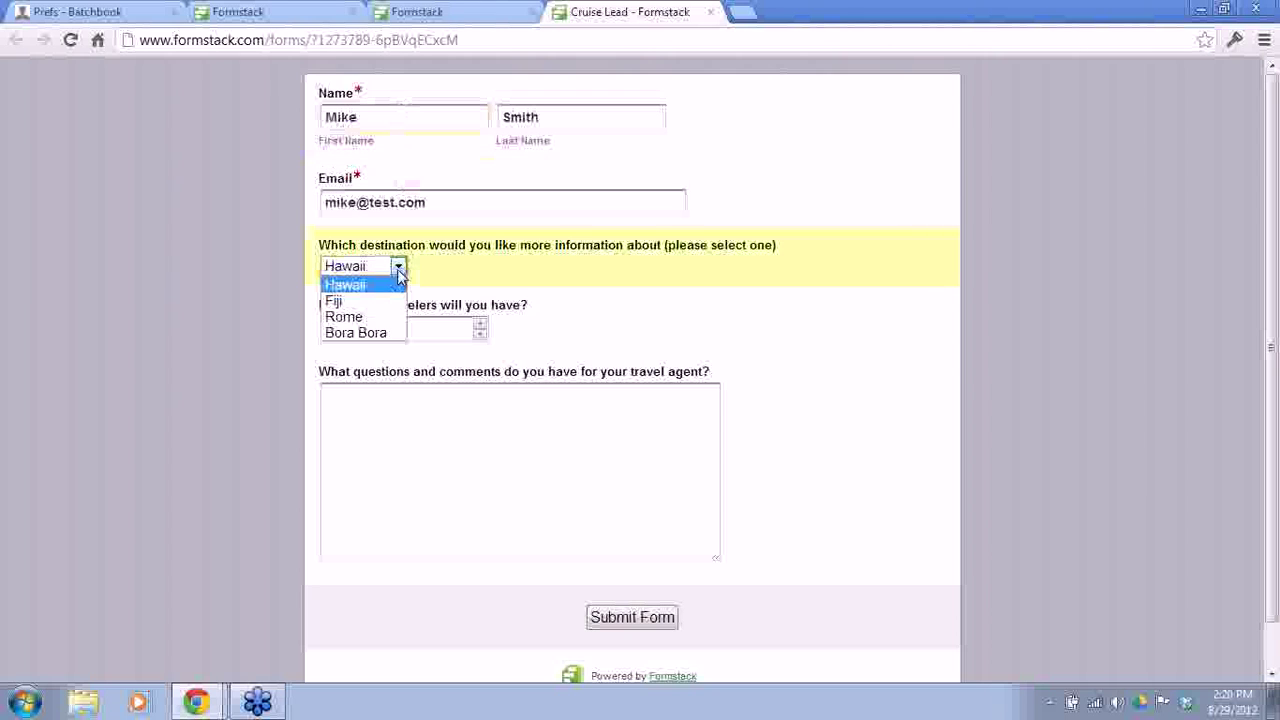
{"action": "left_click", "coordinate": [370, 333]}
{"action": "left_click", "coordinate": [370, 336]}
{"action": "left_click", "coordinate": [480, 325]}
{"action": "left_click", "coordinate": [480, 325]}
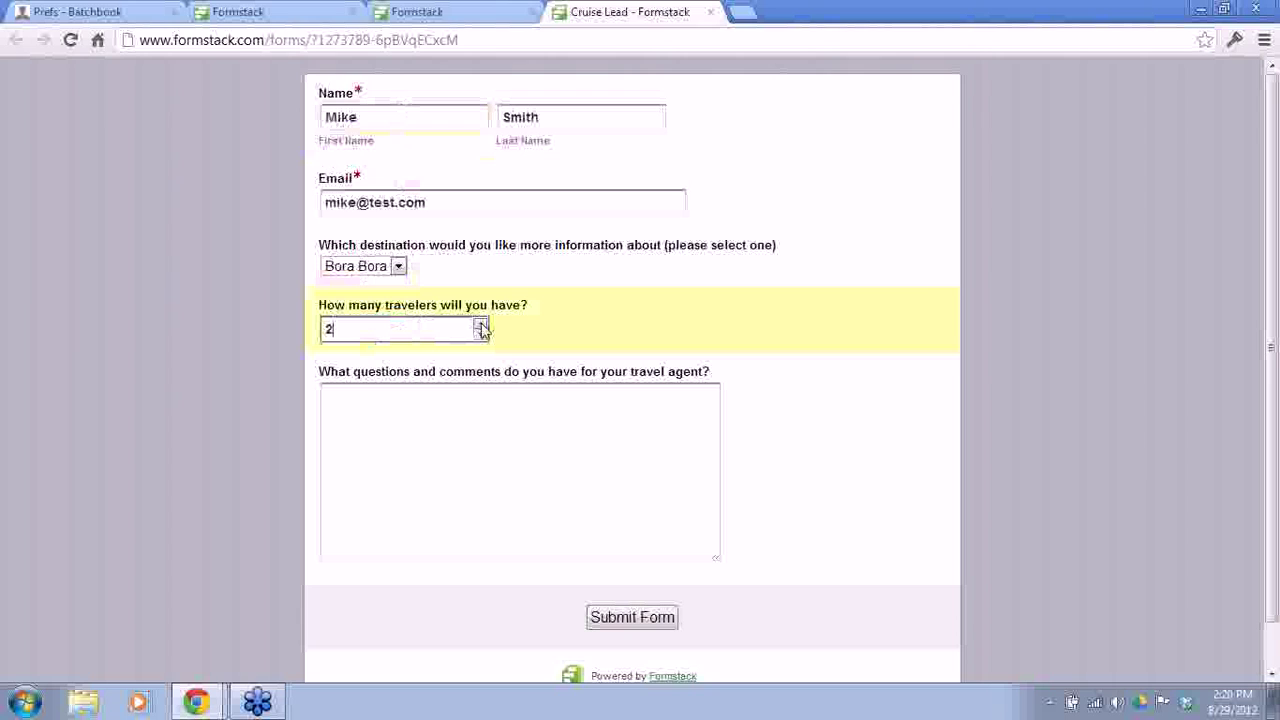
Step: Enter the question about things to do in Bora Bora and submit the form
{"action": "left_click", "coordinate": [463, 430]}
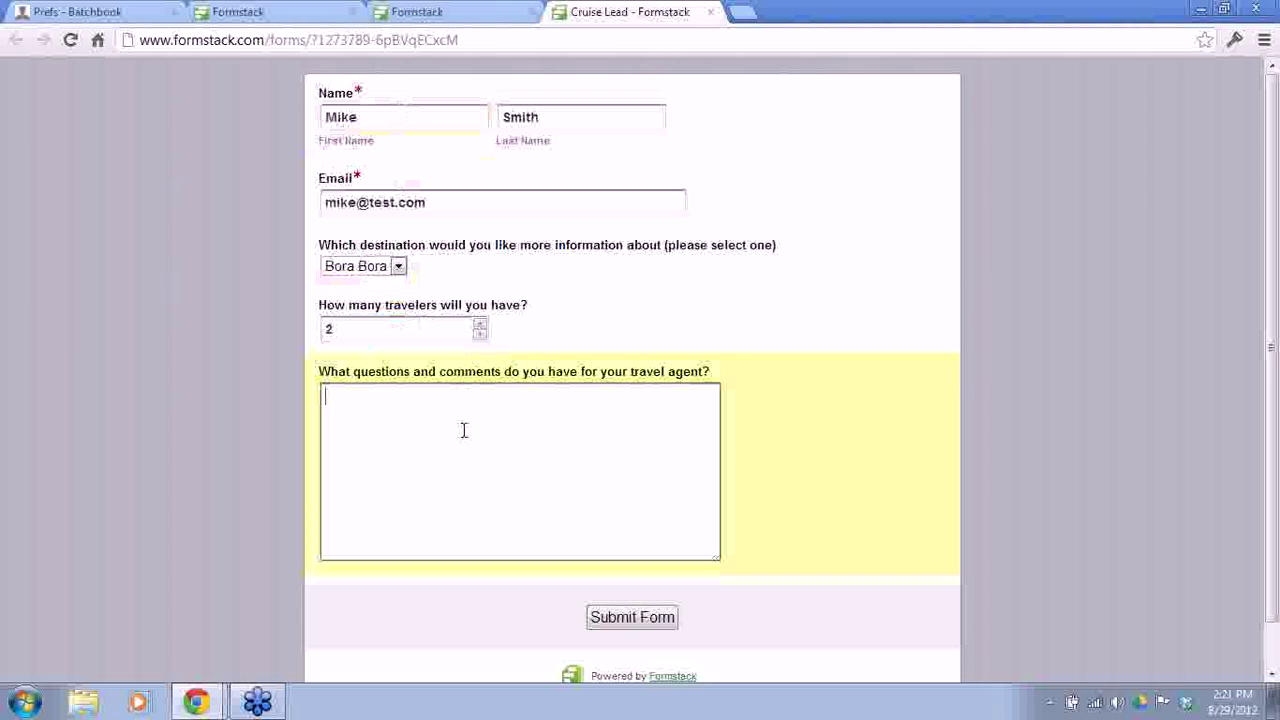
{"action": "type", "text": "I would like more information about "}
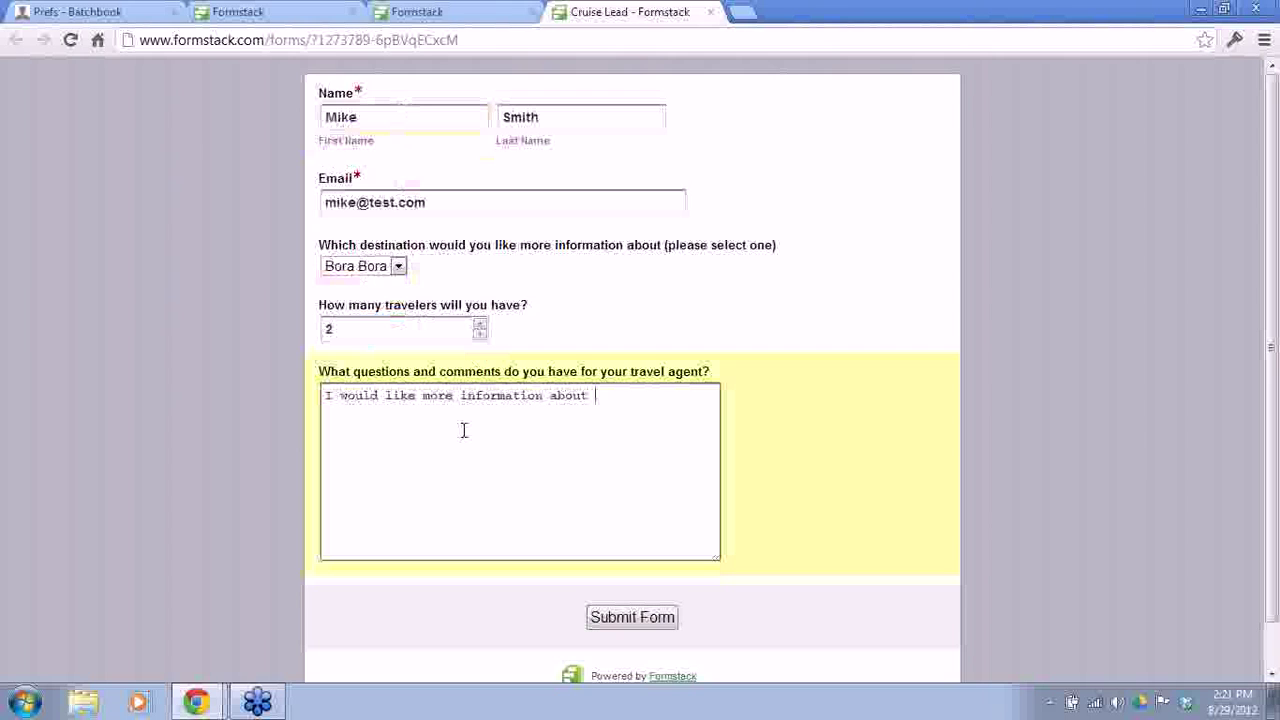
{"action": "type", "text": "things to do in Bor"}
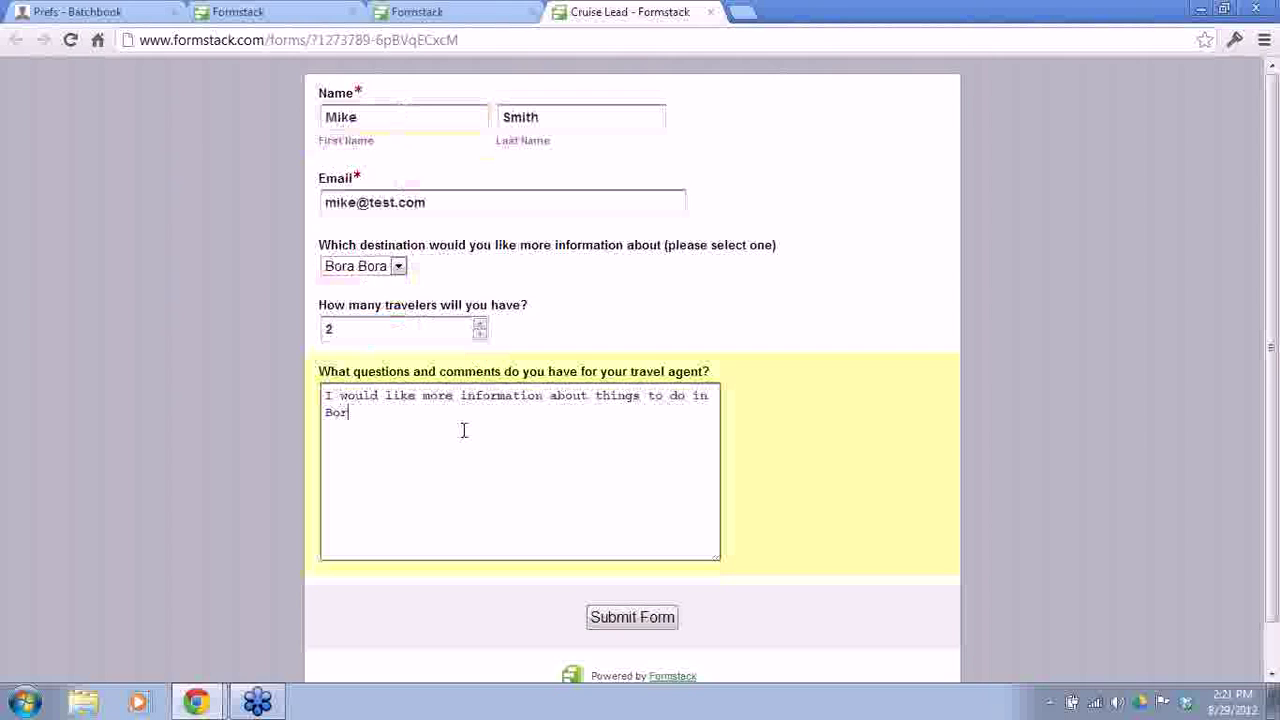
{"action": "type", "text": "a Bora."}
{"action": "left_click", "coordinate": [655, 627]}
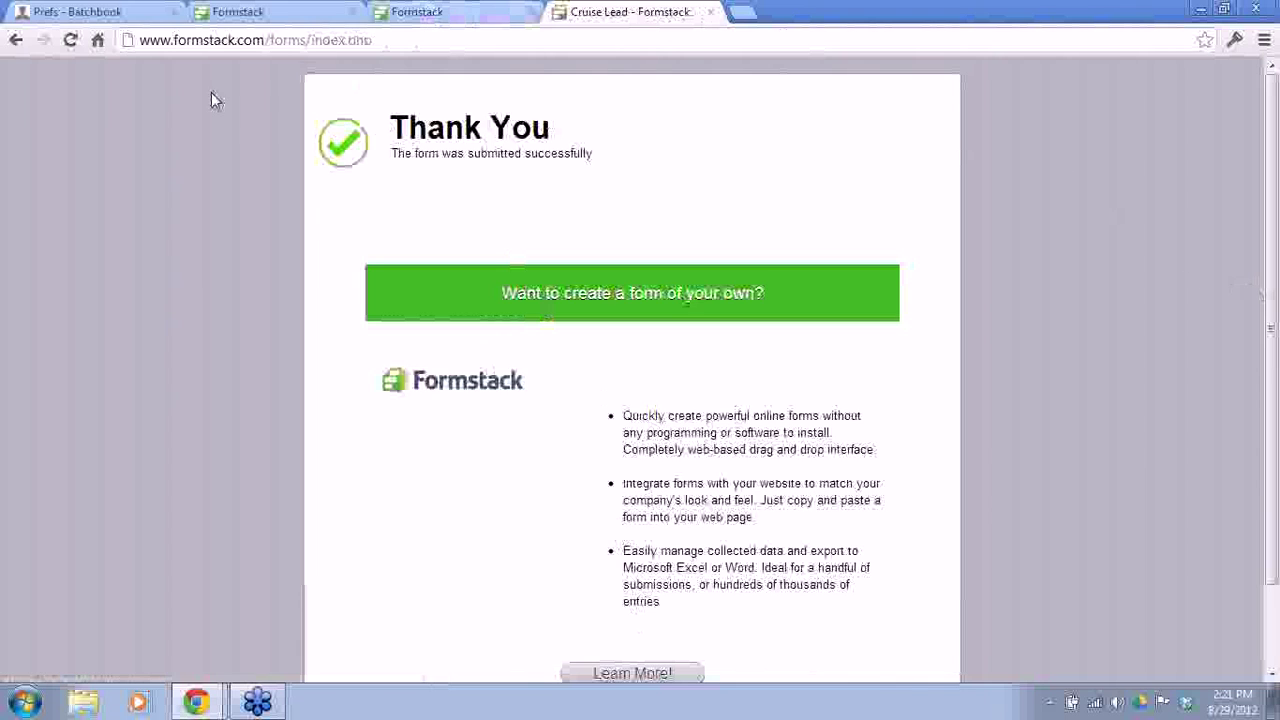
{"action": "left_click", "coordinate": [105, 14]}
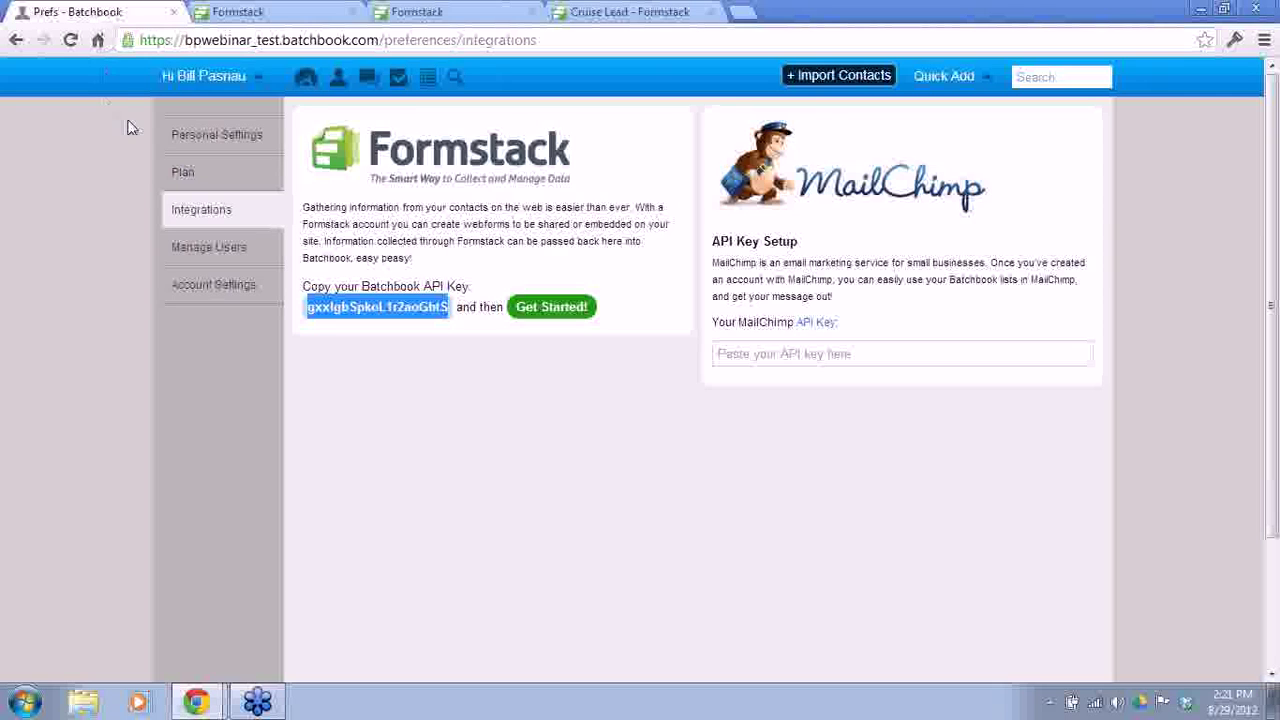
Step: Filter the Batchbook contacts by the formstack tag, then remove the filter
{"action": "left_click", "coordinate": [339, 82]}
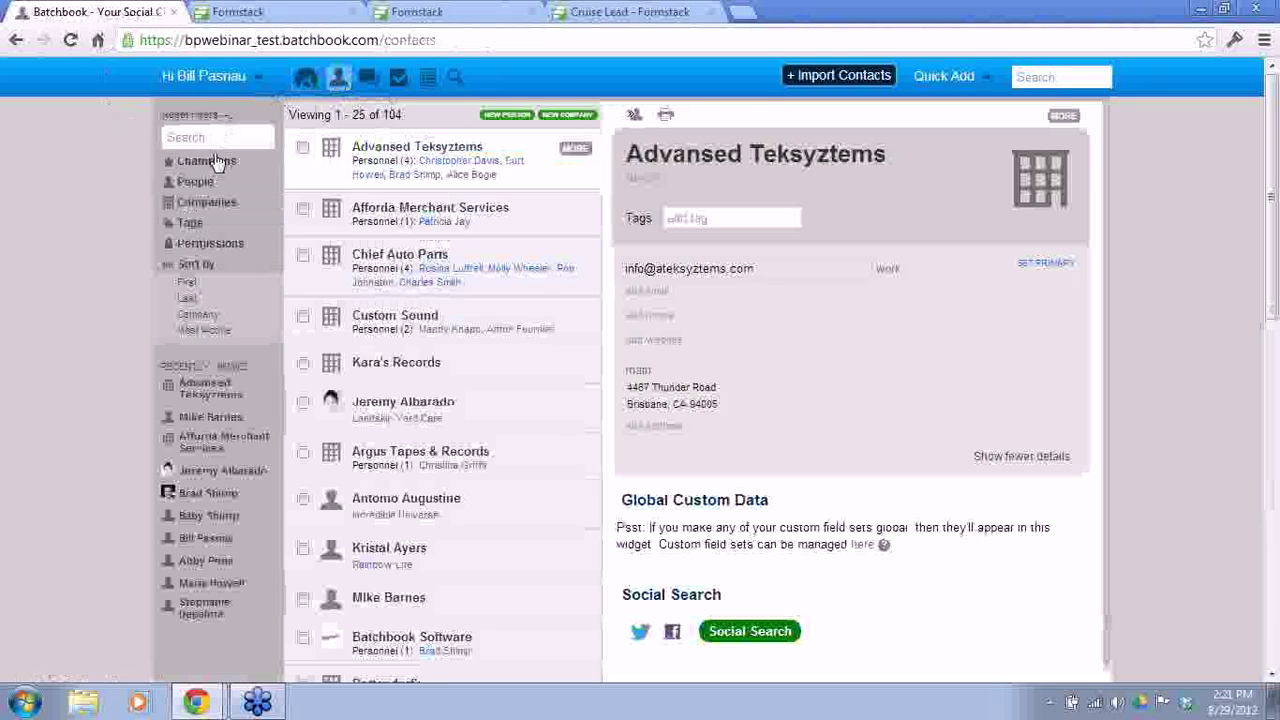
{"action": "left_click", "coordinate": [190, 225]}
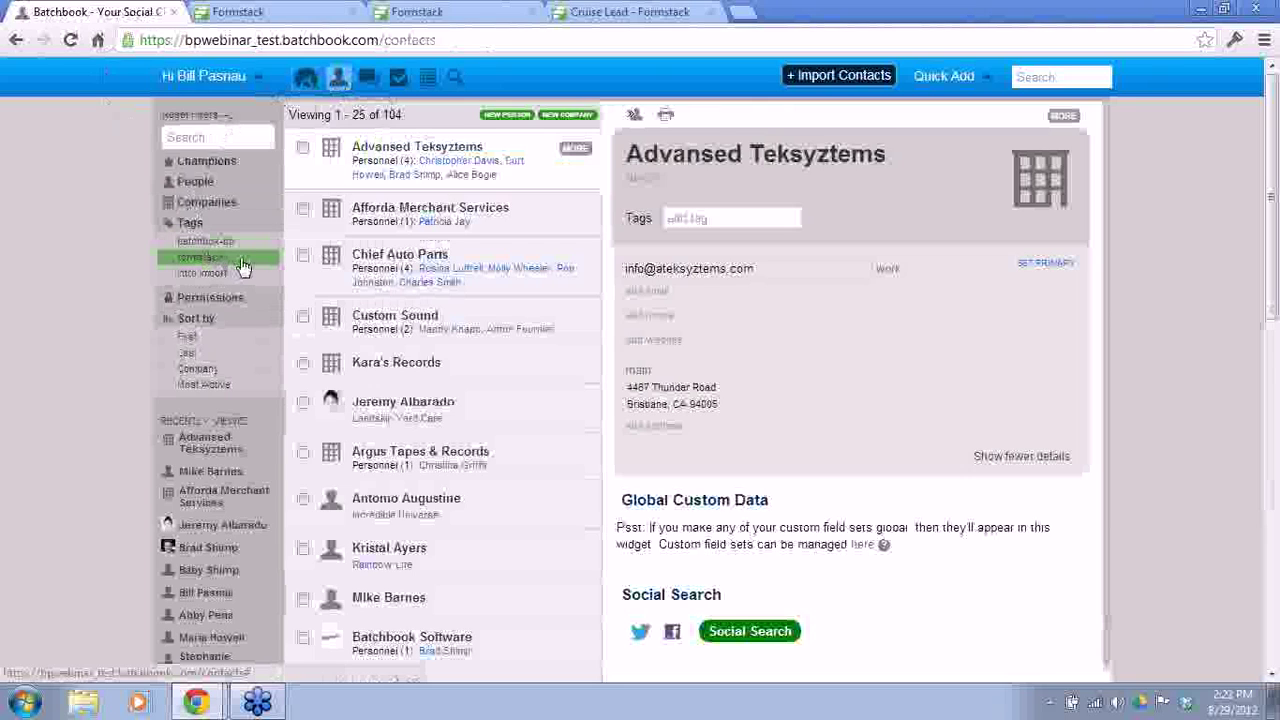
{"action": "left_click", "coordinate": [241, 260]}
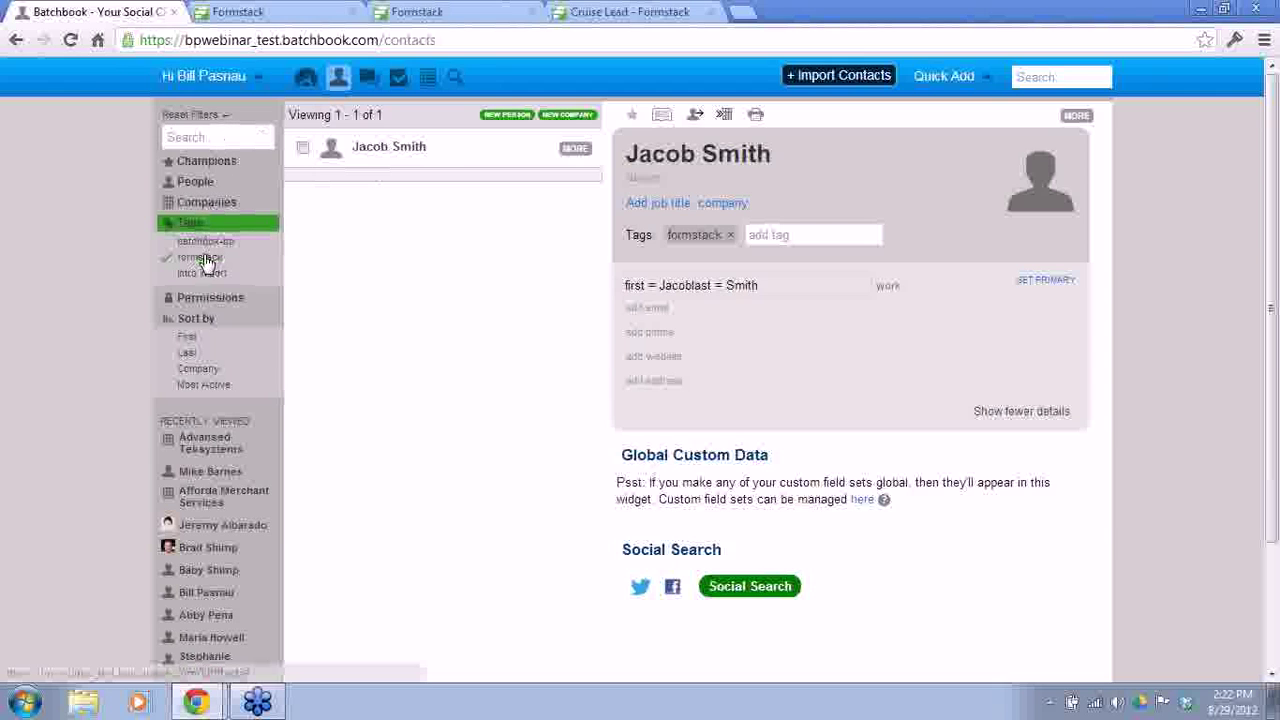
{"action": "left_click", "coordinate": [200, 257]}
Step: Search contacts for the lead's name, then start a new person with the lead's first and last name
{"action": "left_click", "coordinate": [221, 138]}
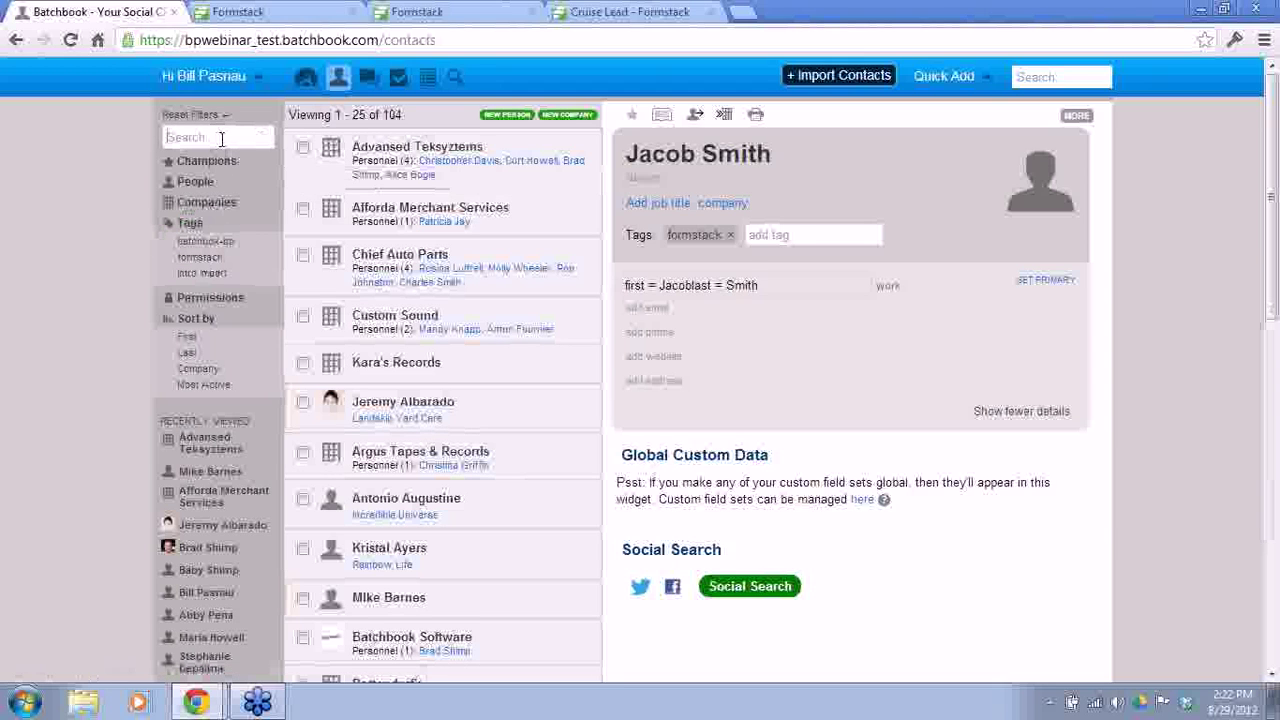
{"action": "type", "text": "Mike "}
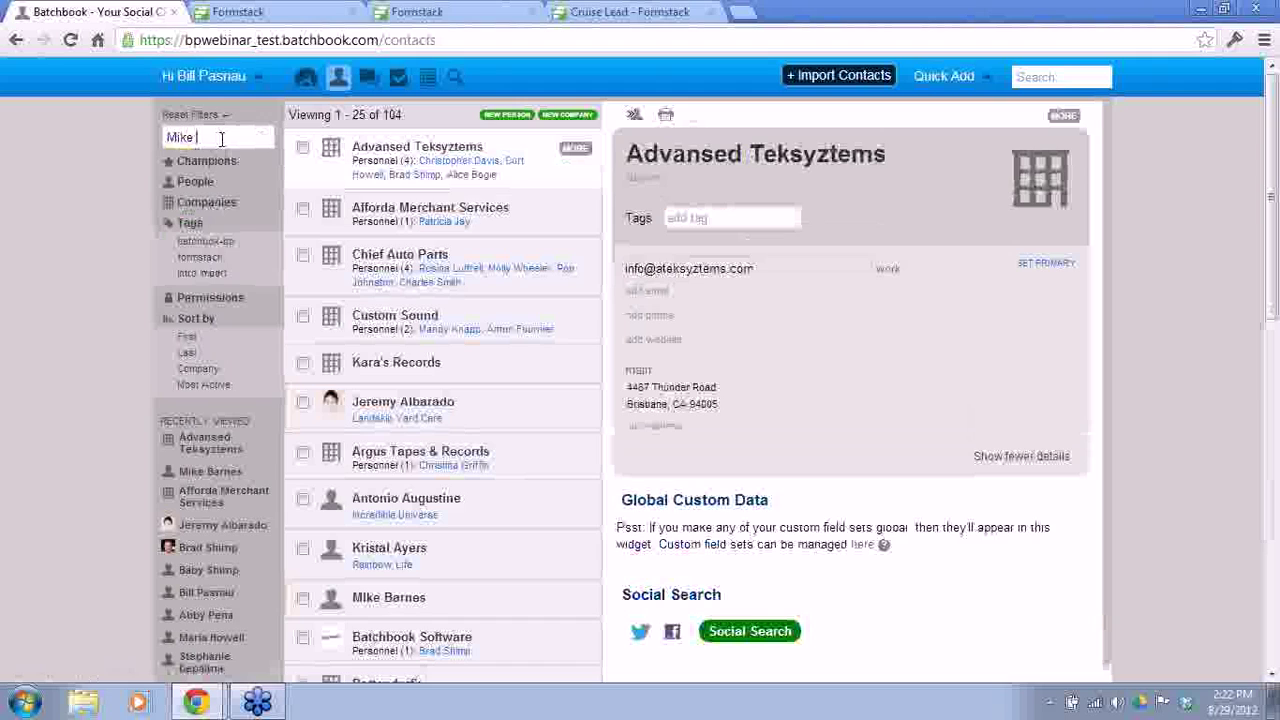
{"action": "type", "text": "Sm"}
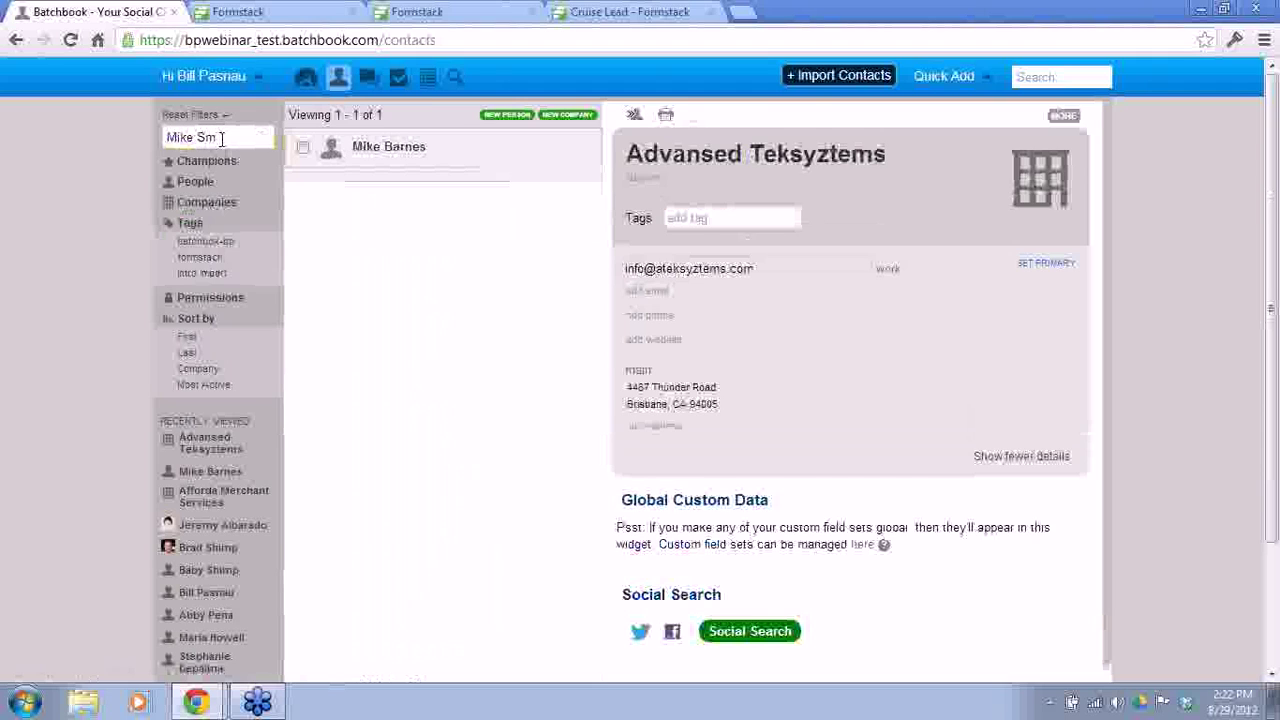
{"action": "type", "text": "ith"}
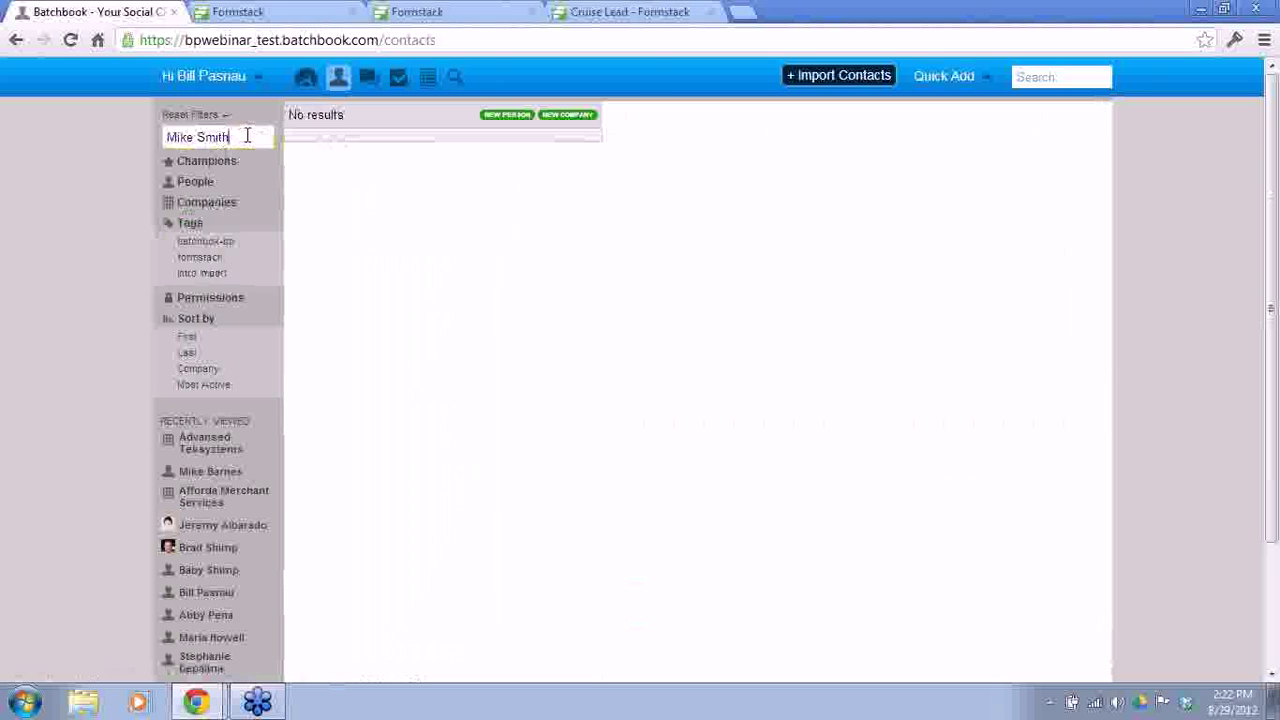
{"action": "left_click", "coordinate": [492, 118]}
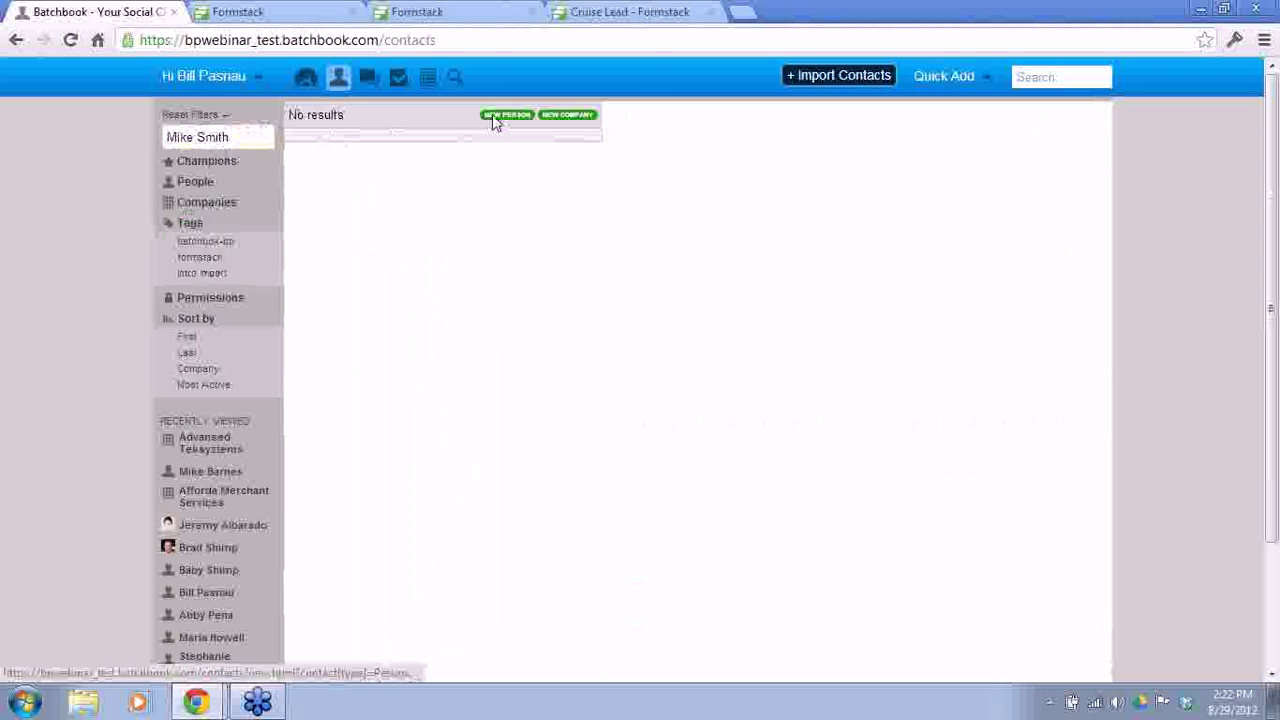
{"action": "left_click", "coordinate": [481, 182]}
{"action": "type", "text": "Mike"}
{"action": "key", "text": "Tab"}
{"action": "key", "text": "Tab"}
{"action": "type", "text": "Smith"}
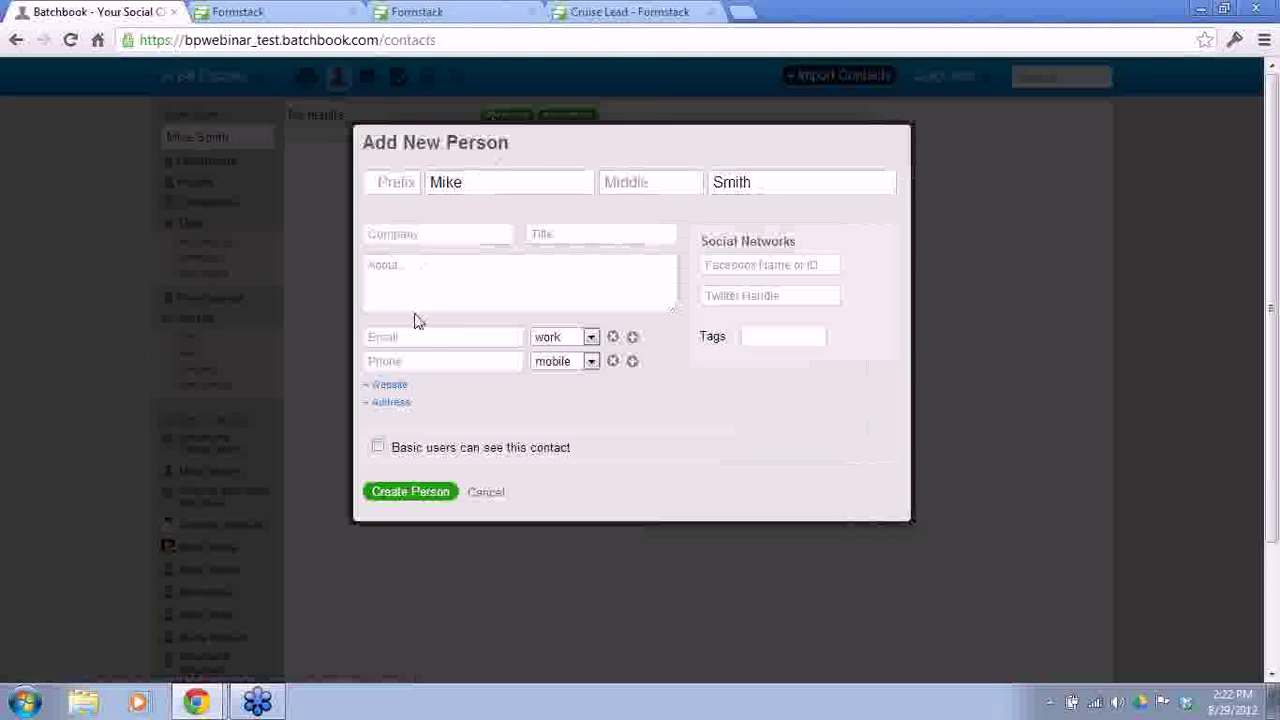
Step: Add the lead's test e-mail address and the formstack tag, and create the person
{"action": "left_click", "coordinate": [427, 336]}
{"action": "type", "text": "mike"}
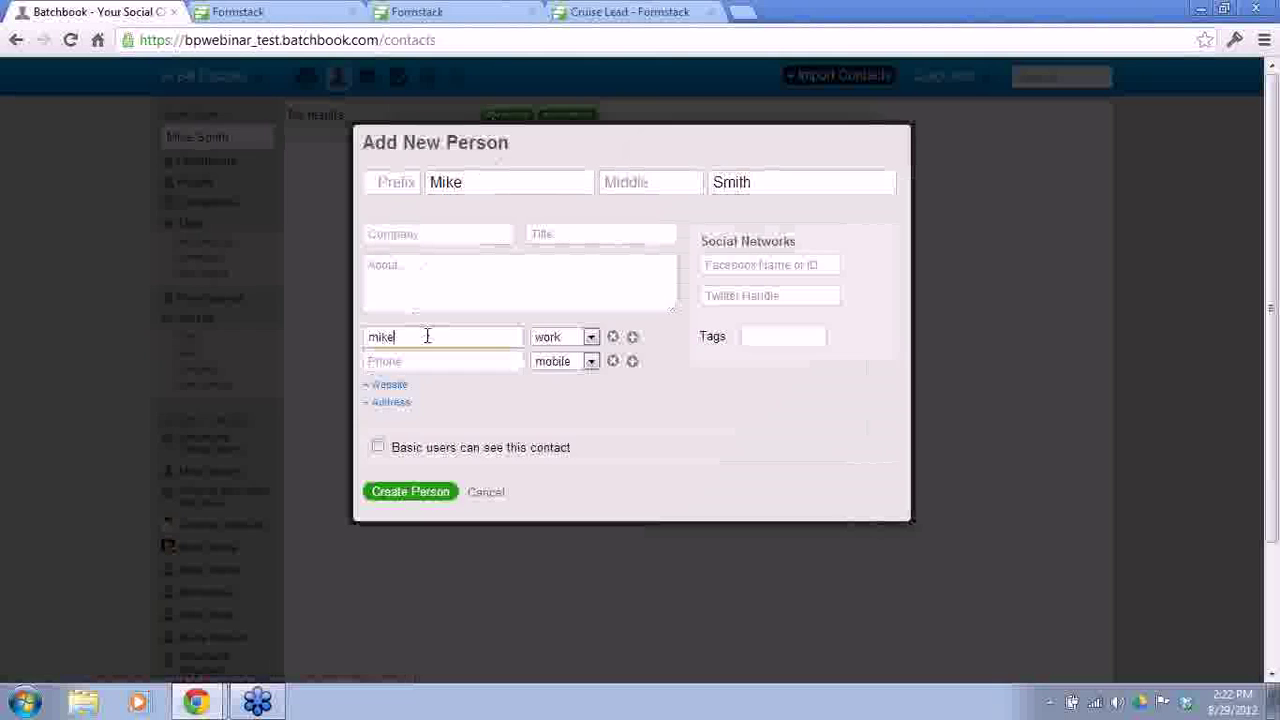
{"action": "type", "text": "@test.com"}
{"action": "left_click", "coordinate": [750, 337]}
{"action": "type", "text": "formstack"}
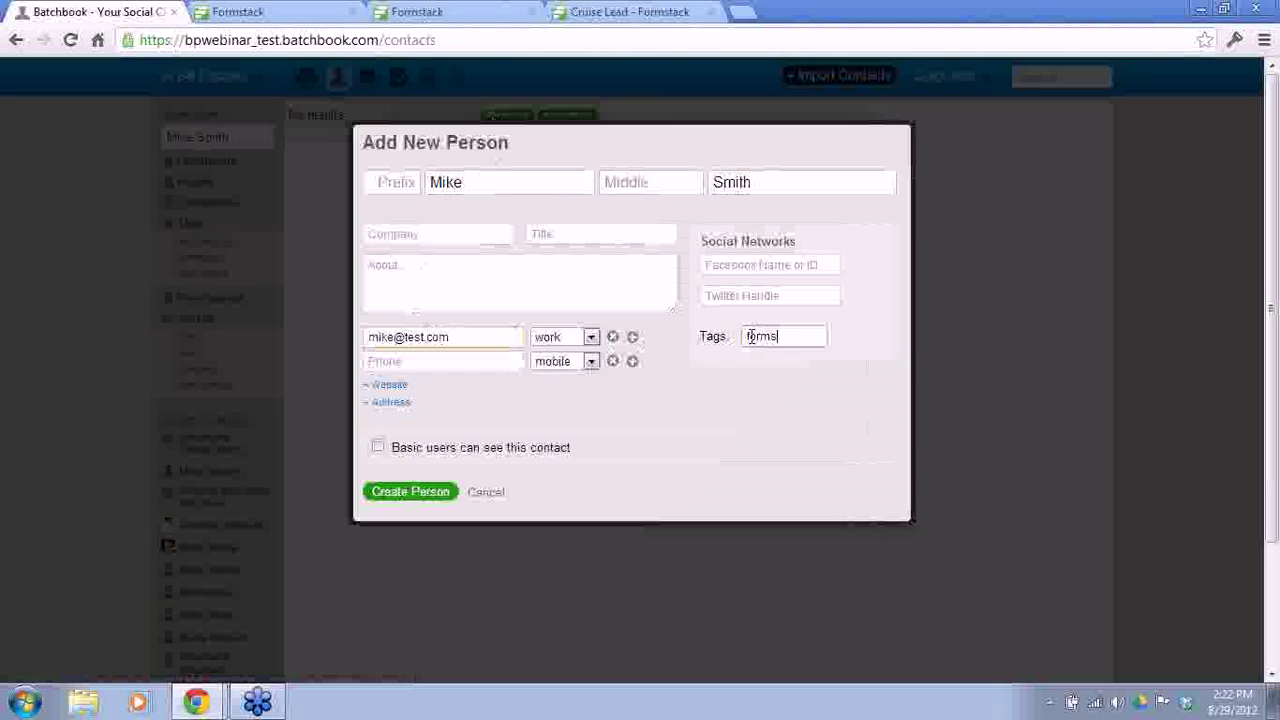
{"action": "left_click", "coordinate": [411, 498]}
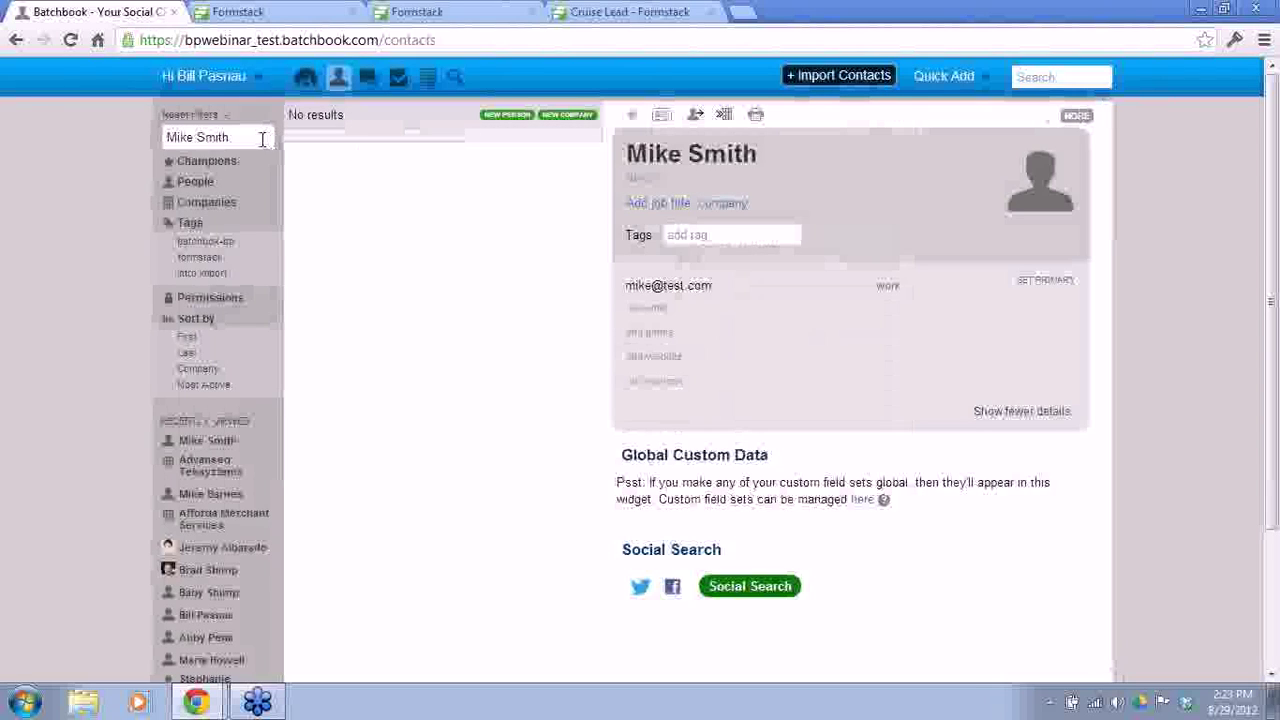
Step: Open the new contact's record and add the Cruise Lead custom field set
{"action": "left_click", "coordinate": [257, 134]}
{"action": "key", "text": "BackSpace"}
{"action": "key", "text": "BackSpace"}
{"action": "key", "text": "BackSpace"}
{"action": "key", "text": "BackSpace"}
{"action": "key", "text": "BackSpace"}
{"action": "key", "text": "BackSpace"}
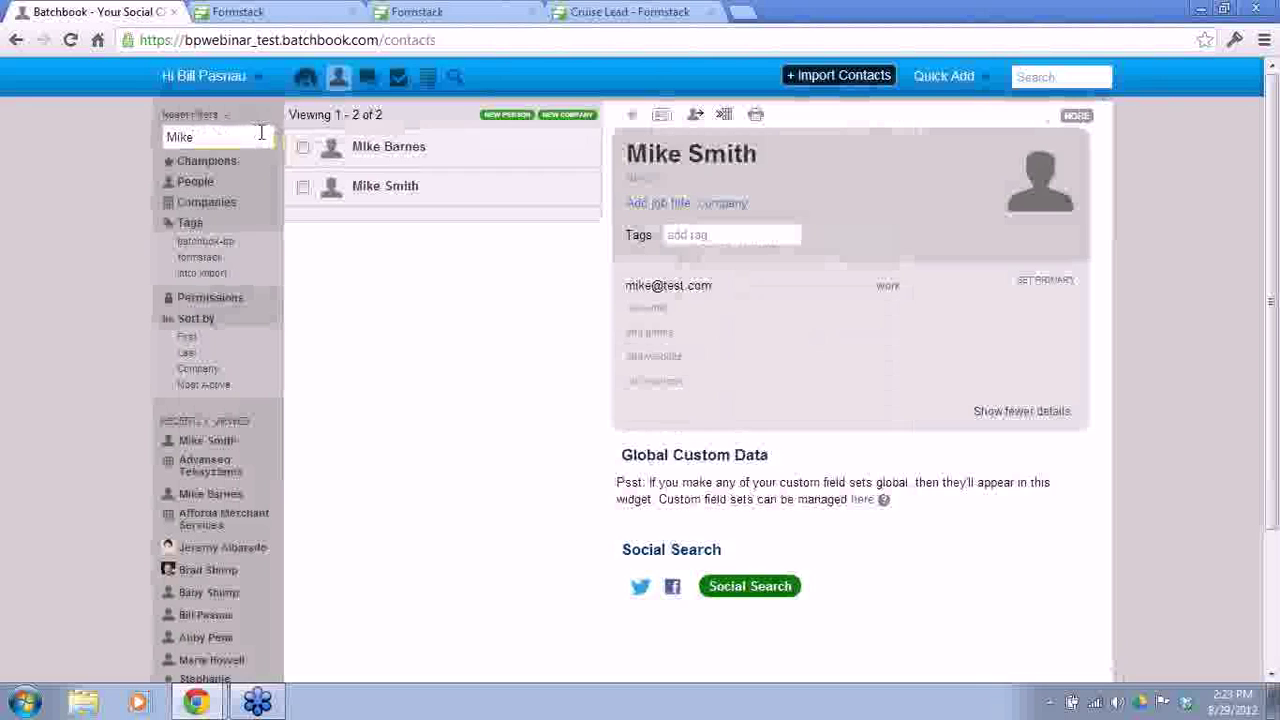
{"action": "left_click", "coordinate": [582, 196]}
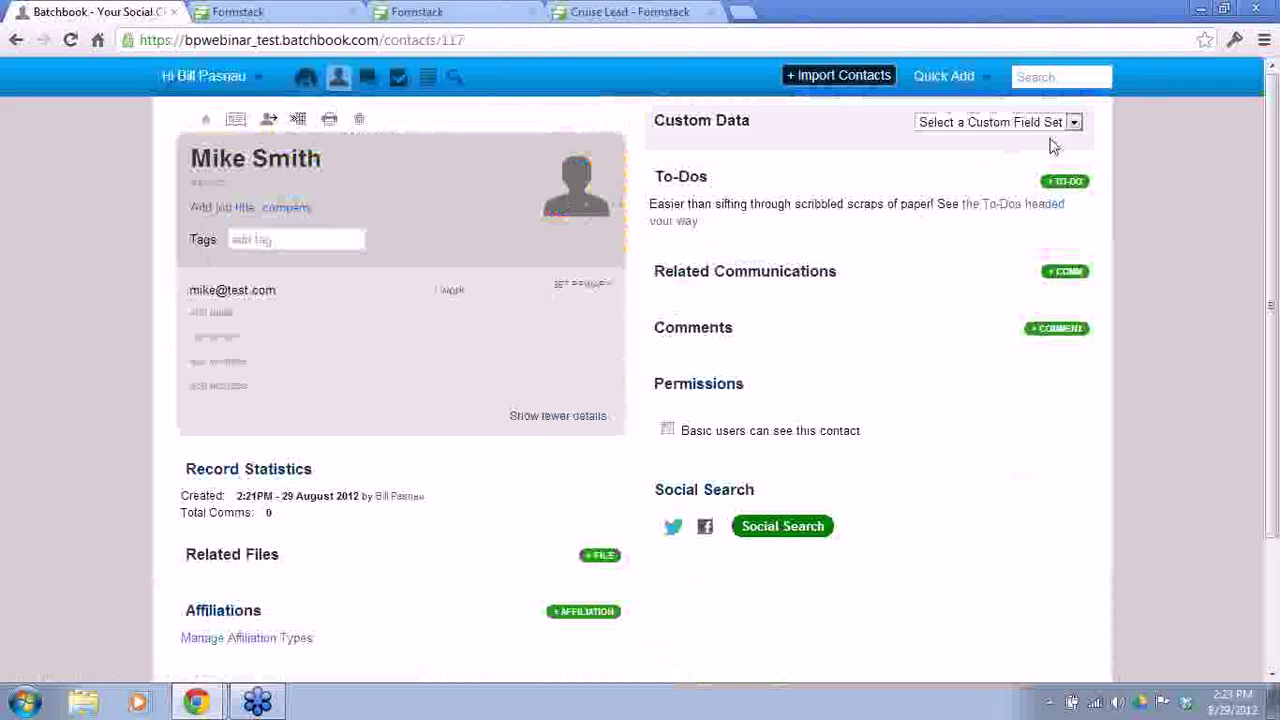
{"action": "left_click", "coordinate": [1073, 122]}
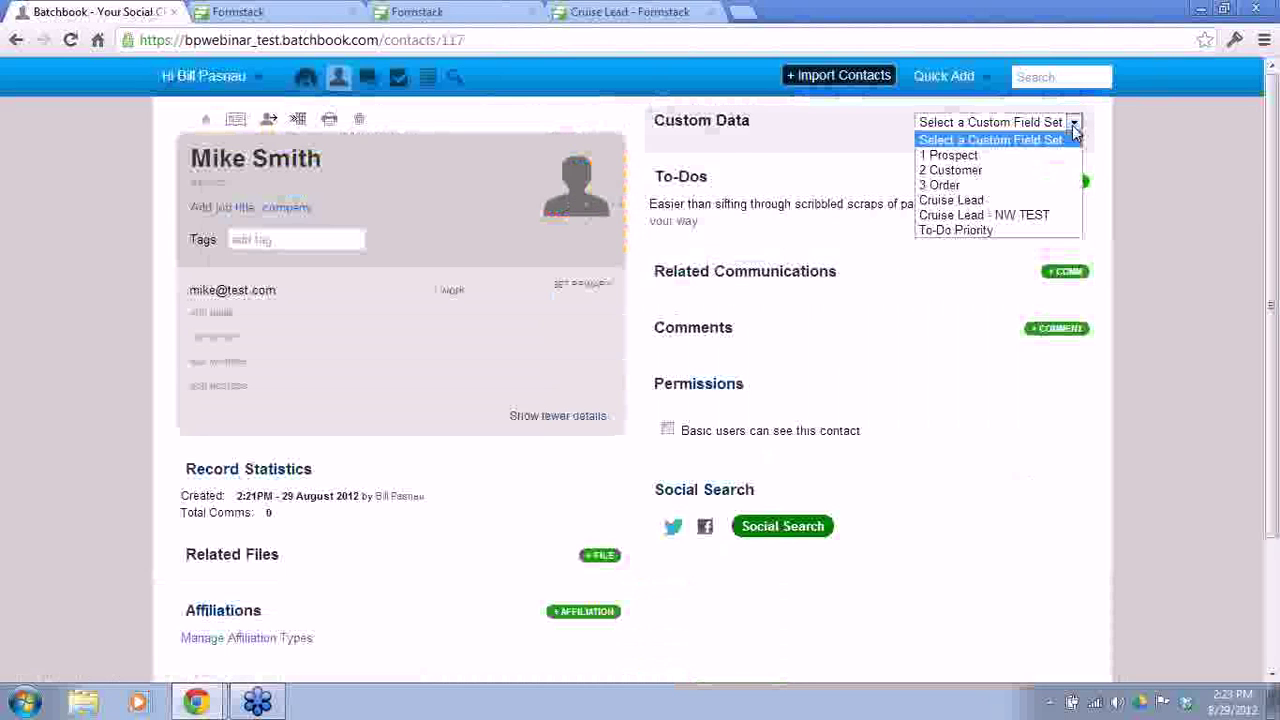
{"action": "left_click", "coordinate": [966, 203]}
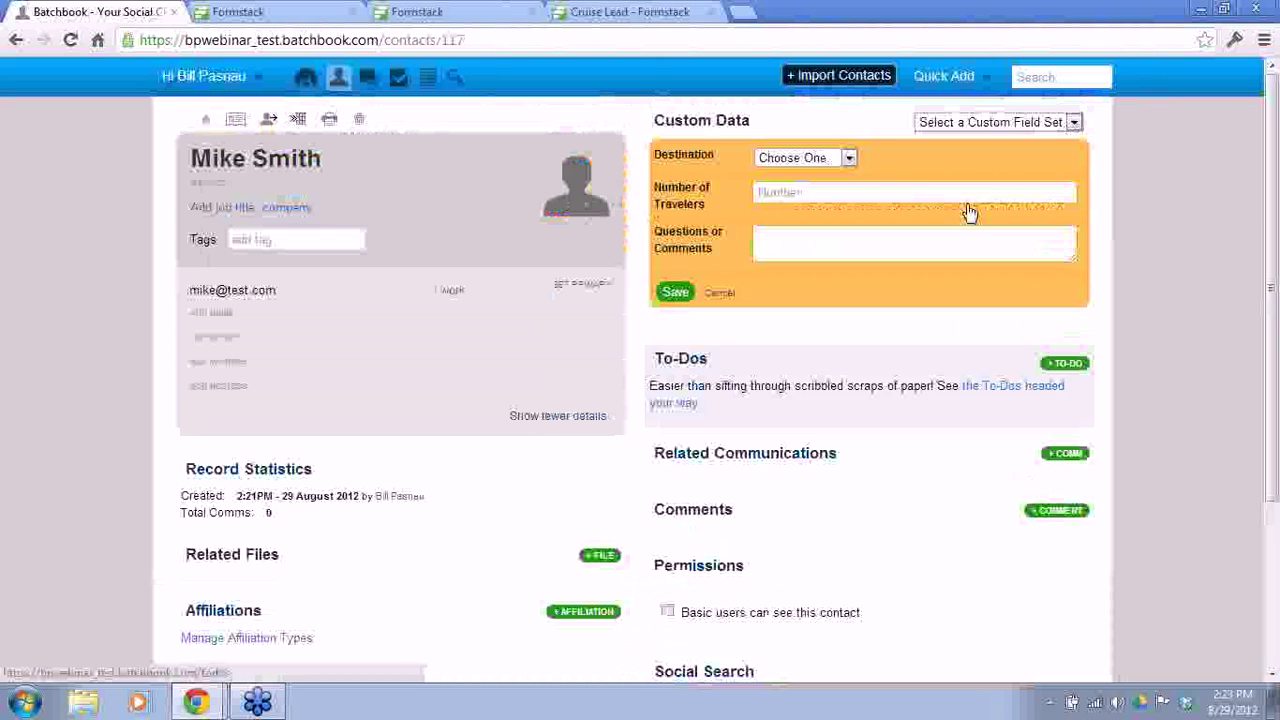
Step: Set Destination to Bora Bora, travelers to 2, add the Bora Bora activities question, and save
{"action": "left_click", "coordinate": [822, 156]}
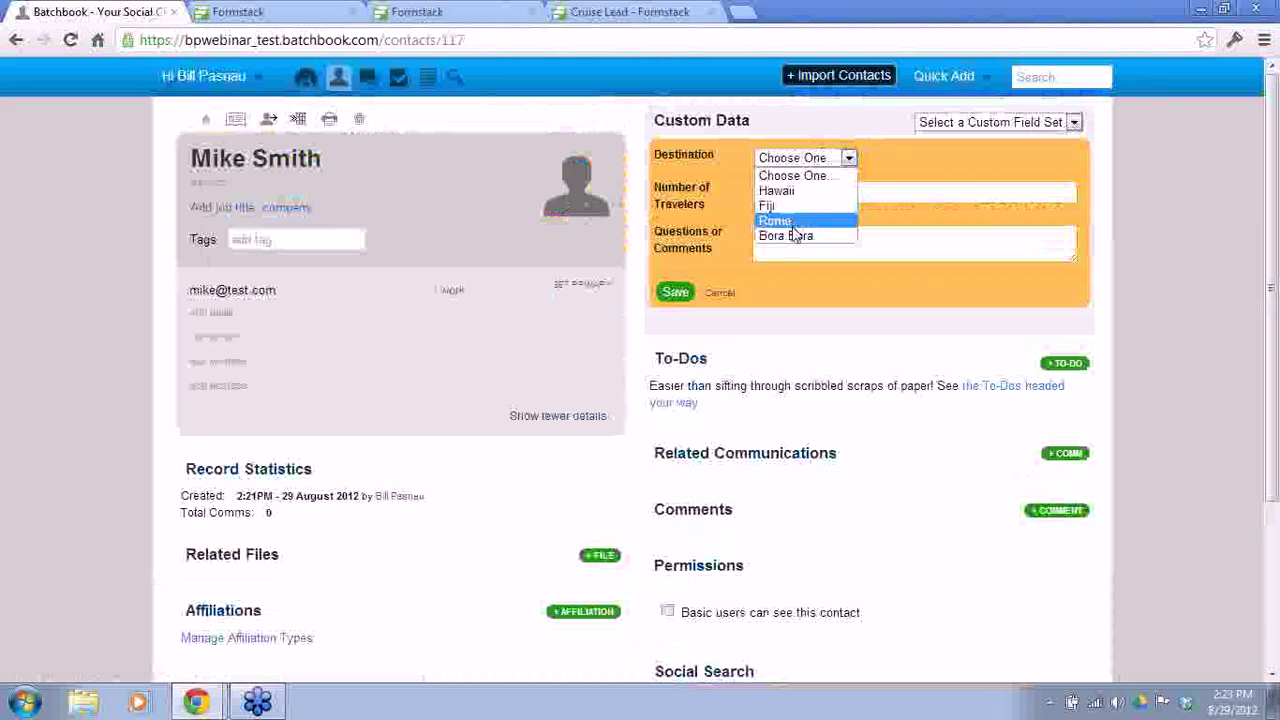
{"action": "left_click", "coordinate": [796, 233]}
{"action": "left_click", "coordinate": [790, 192]}
{"action": "type", "text": "2"}
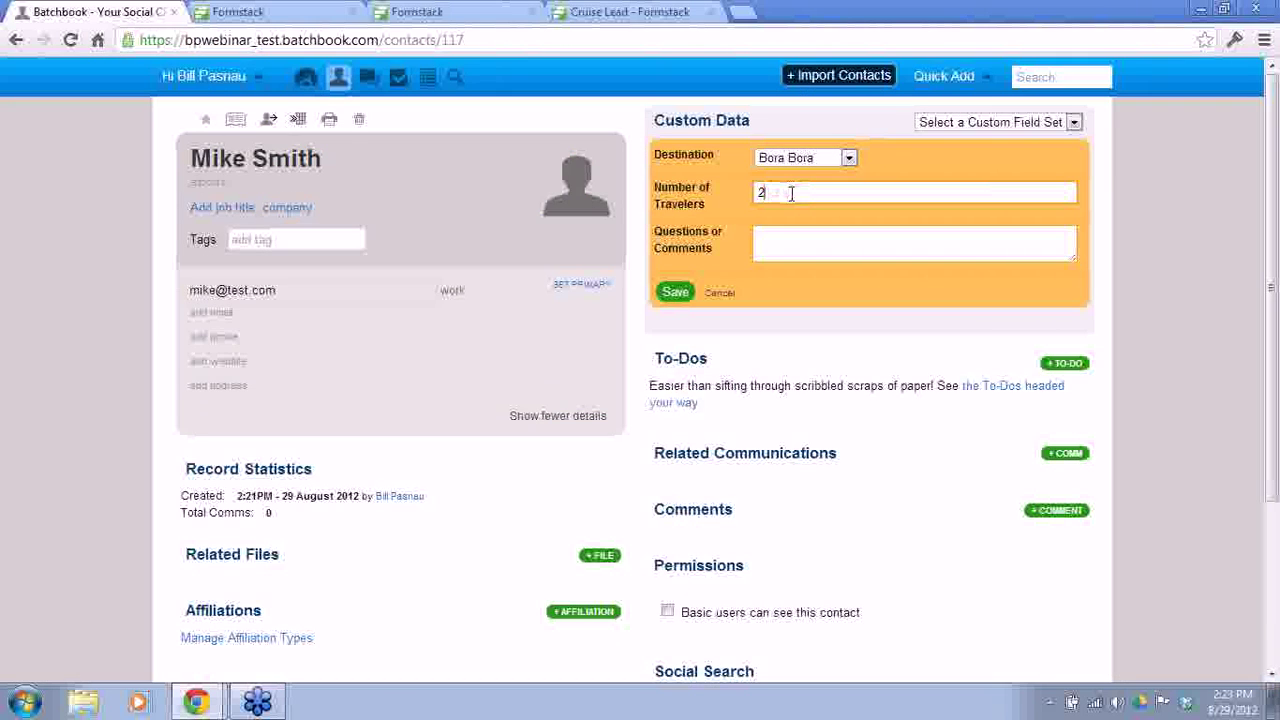
{"action": "left_click", "coordinate": [791, 233]}
{"action": "type", "text": "I would like more inf"}
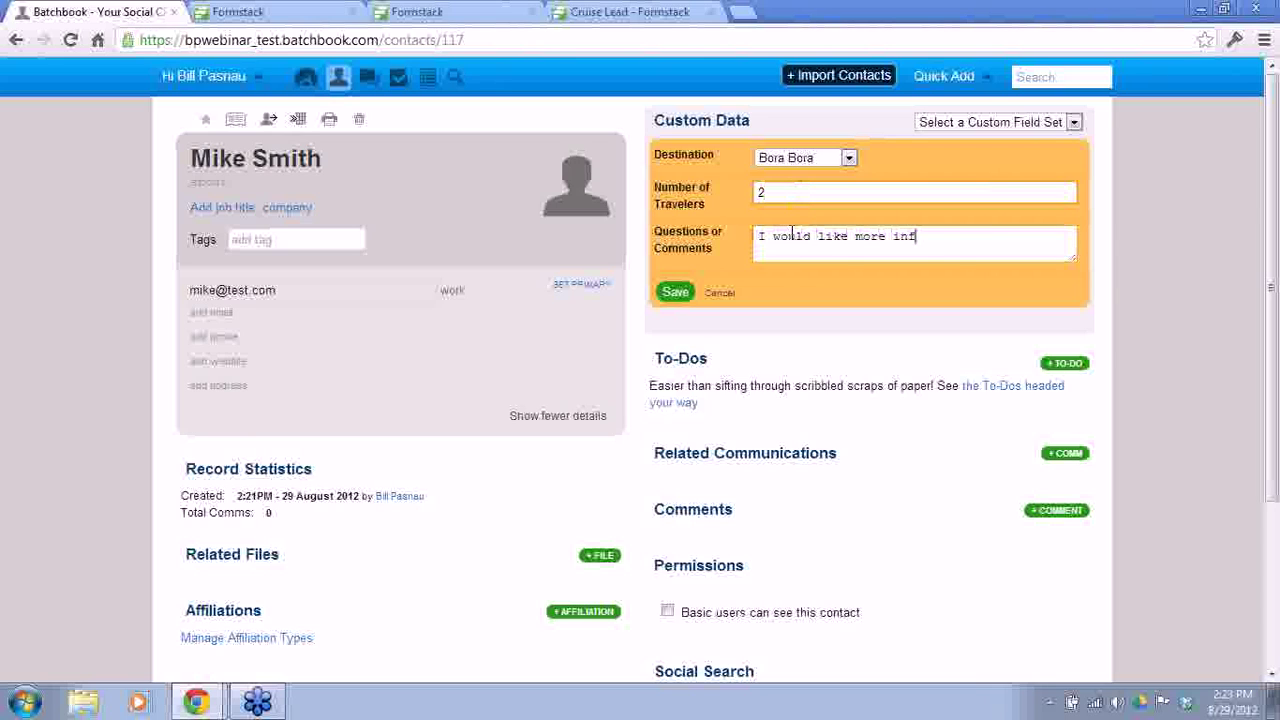
{"action": "type", "text": "ormation about things to do in Bora Bora"}
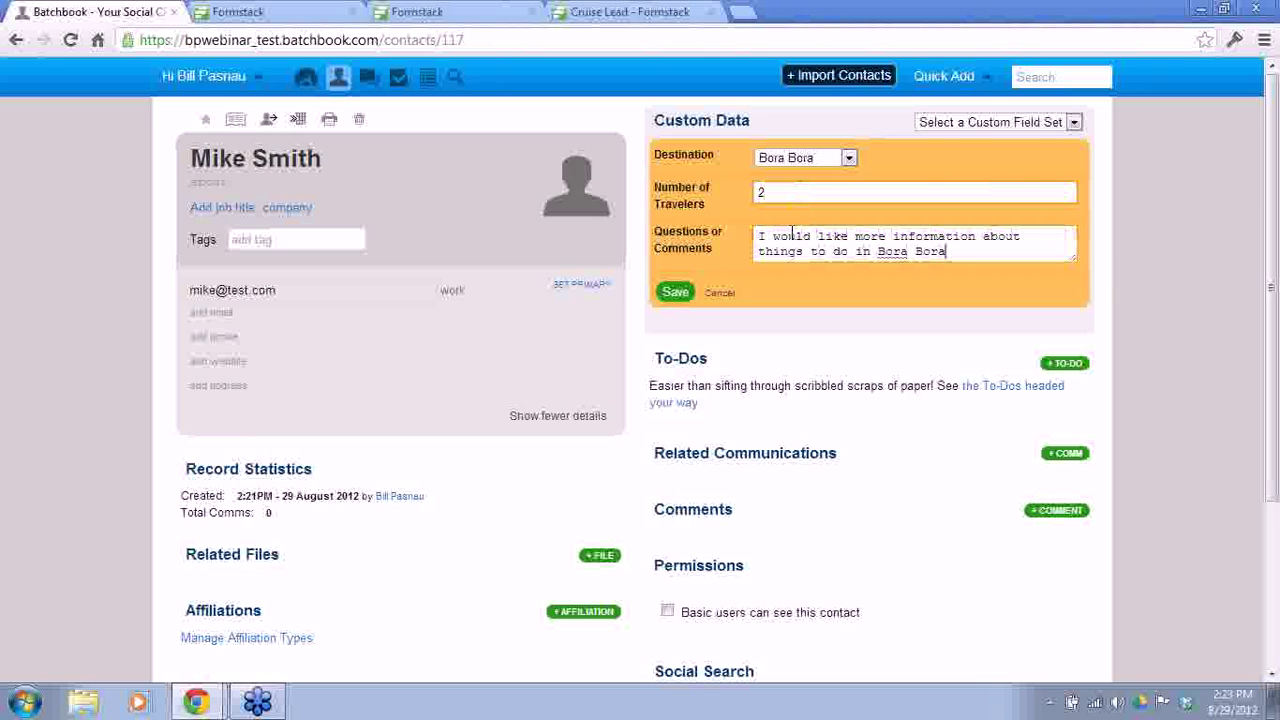
{"action": "left_click", "coordinate": [678, 292]}
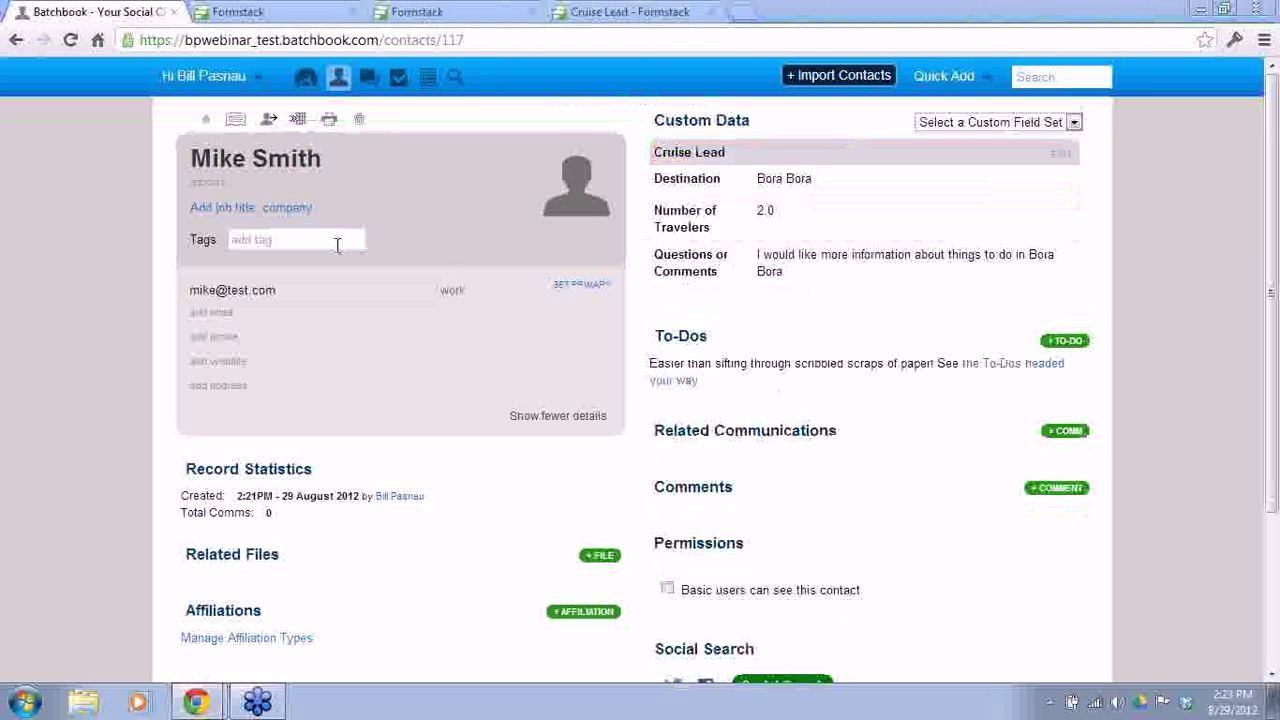
Step: Type 'formstack' in the contact's Tags field and pick the formstack suggestion
{"action": "left_click", "coordinate": [337, 243]}
{"action": "type", "text": "formstack"}
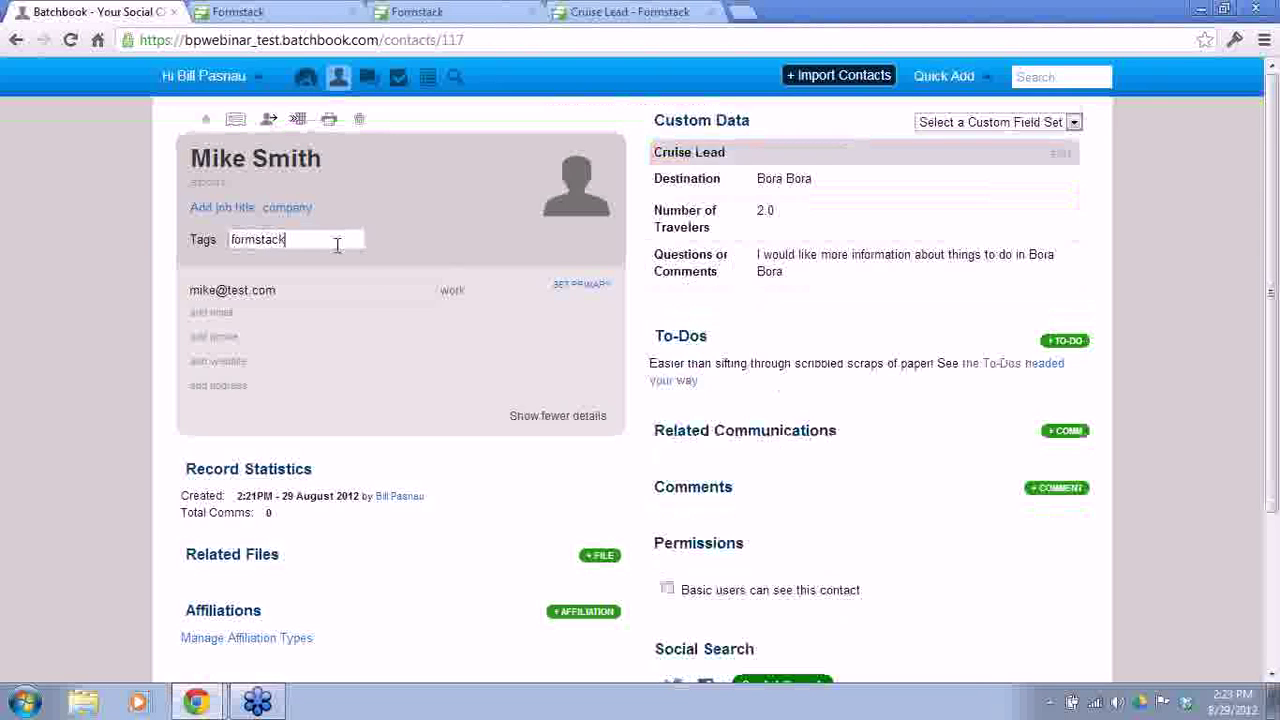
{"action": "left_click", "coordinate": [298, 266]}
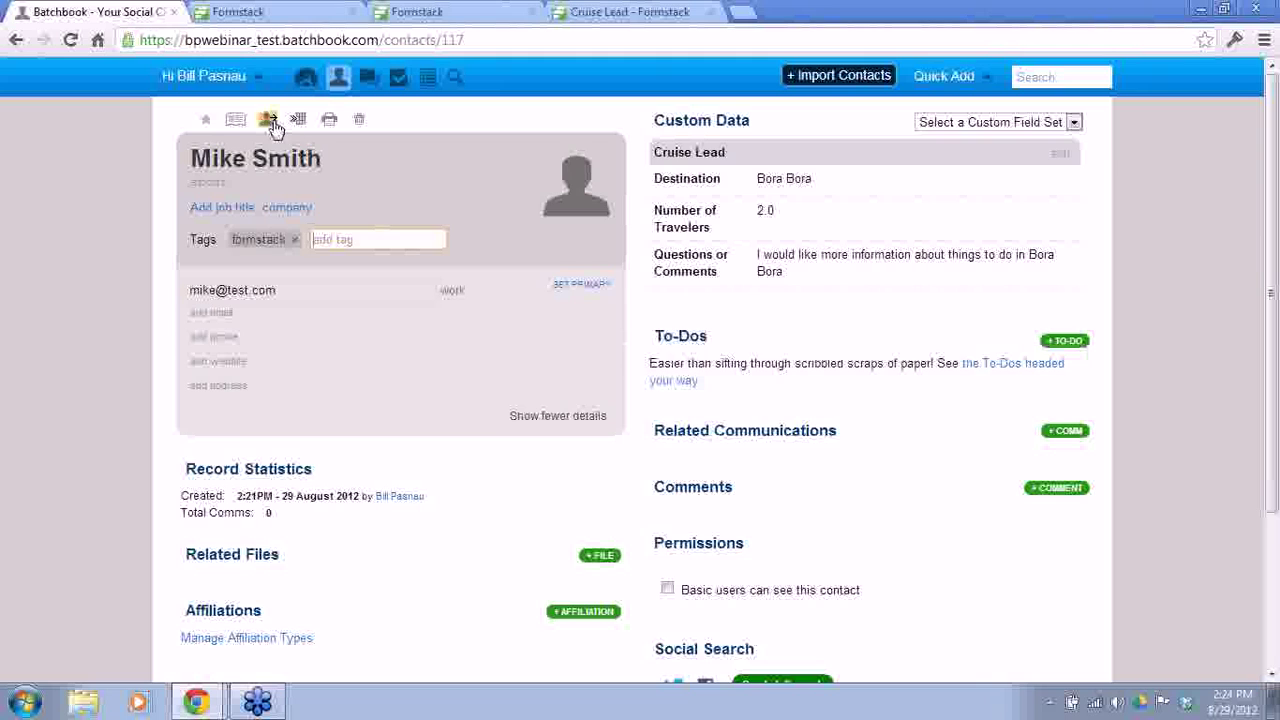
Step: View Custom Fields, then open Integrations preferences and select the Batchbook API key
{"action": "left_click", "coordinate": [252, 78]}
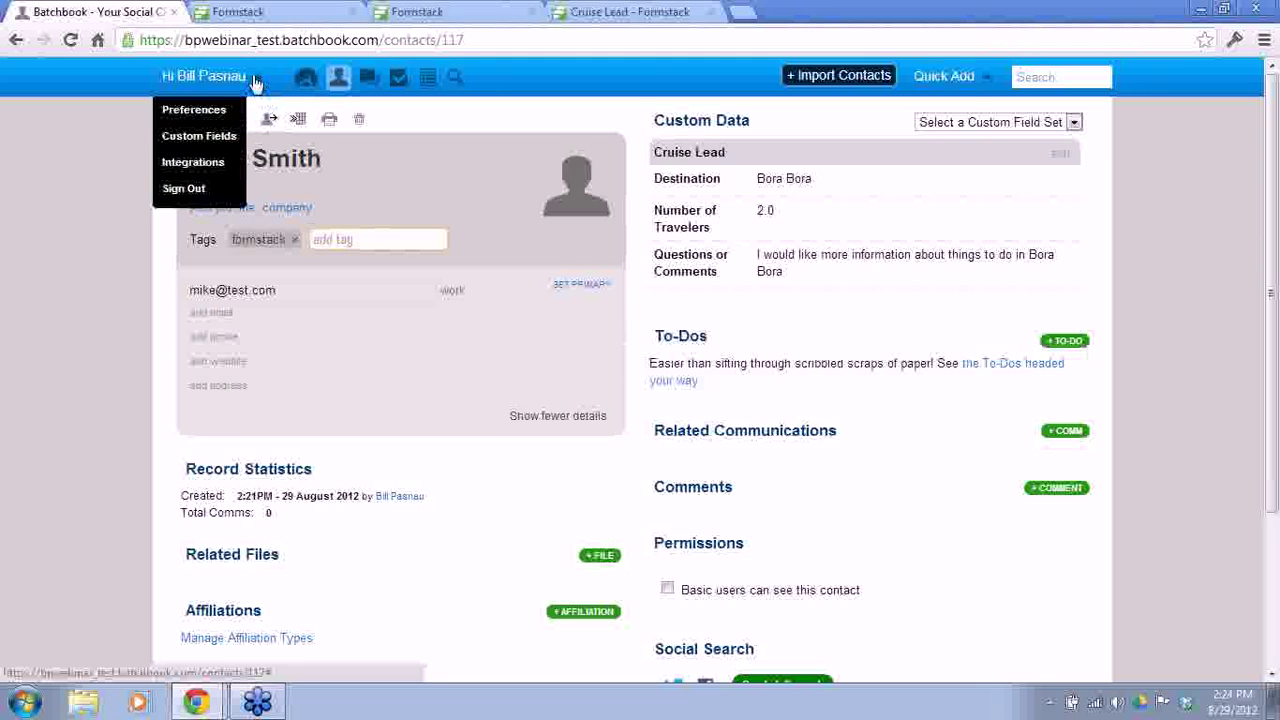
{"action": "left_click", "coordinate": [214, 145]}
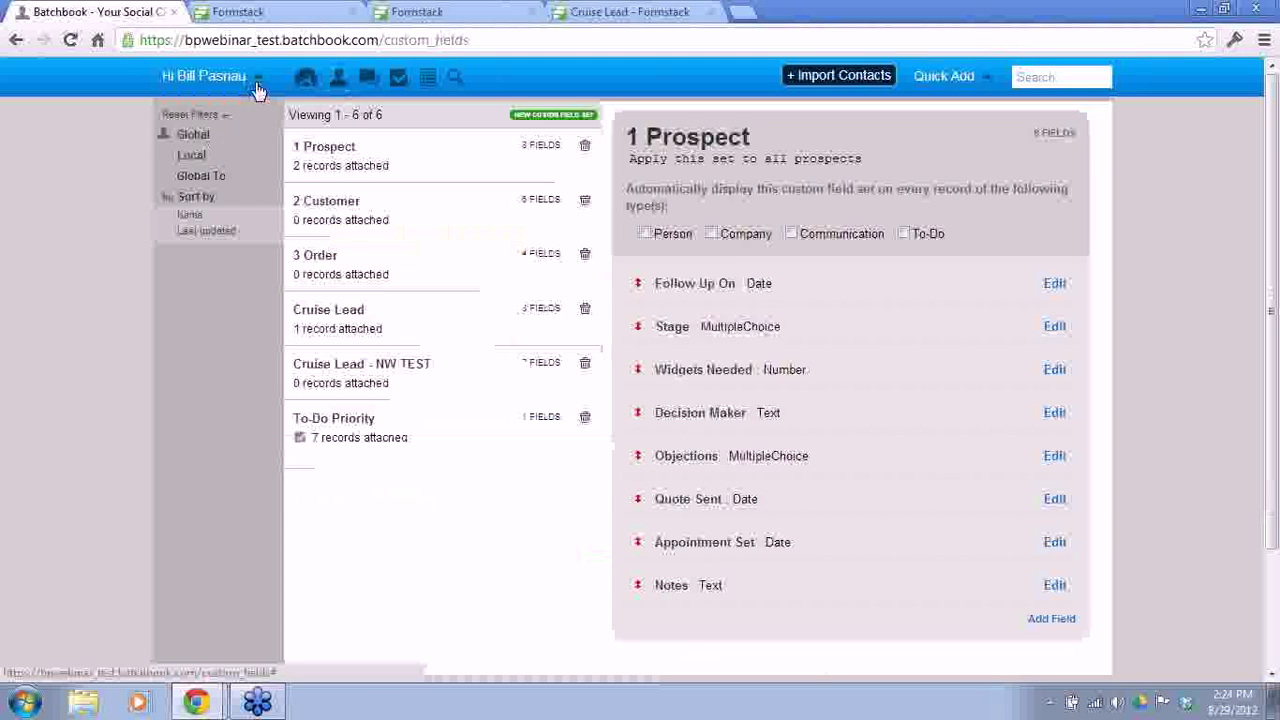
{"action": "left_click", "coordinate": [257, 86]}
{"action": "left_click", "coordinate": [219, 164]}
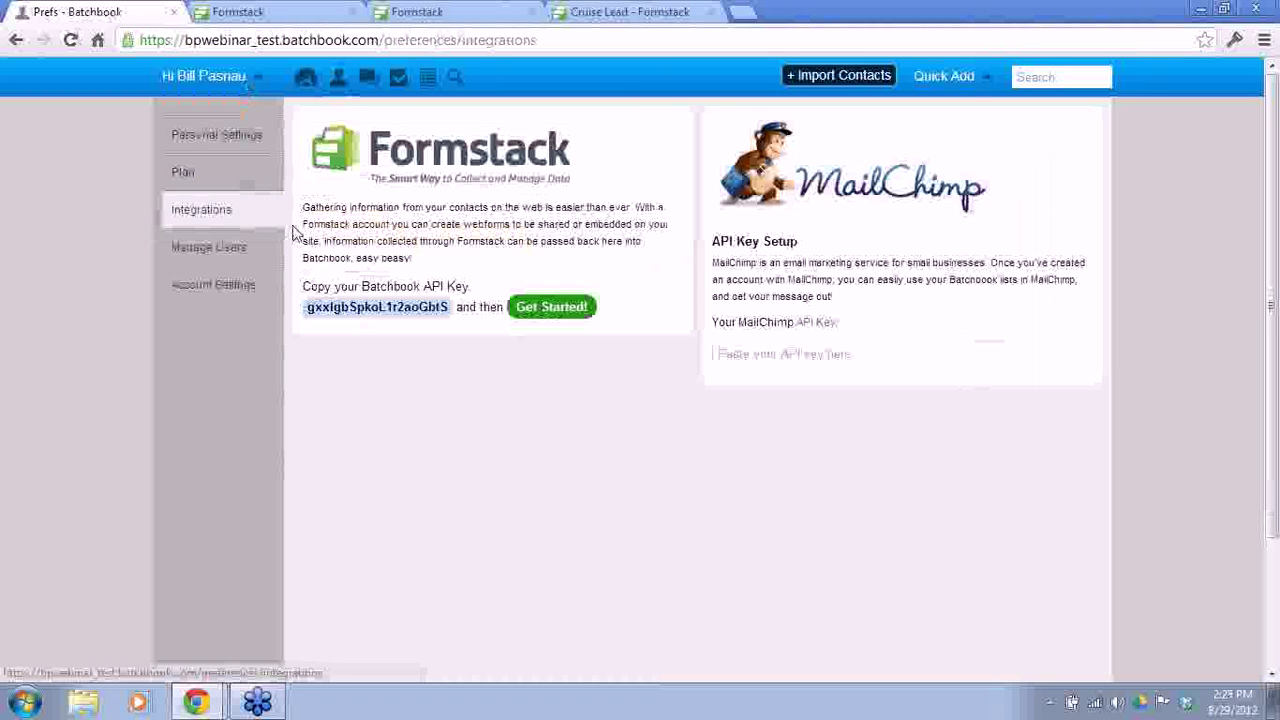
{"action": "double_click", "coordinate": [310, 308]}
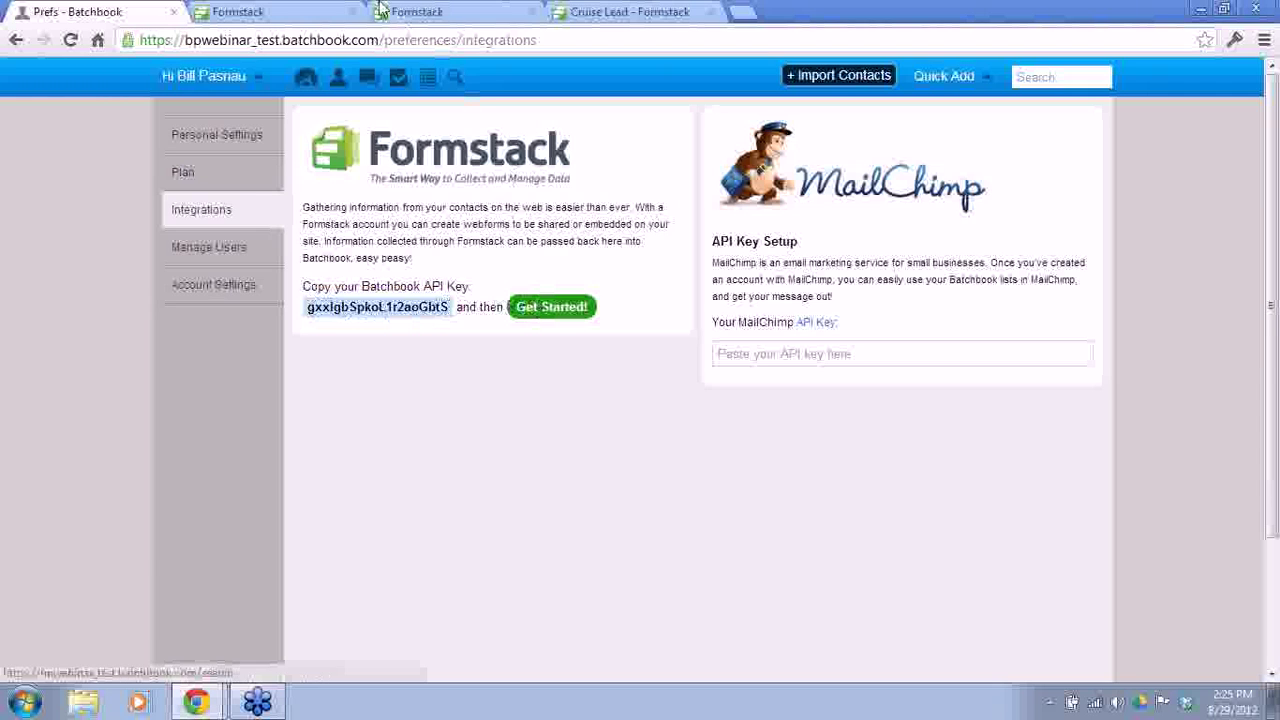
{"action": "left_click", "coordinate": [430, 12]}
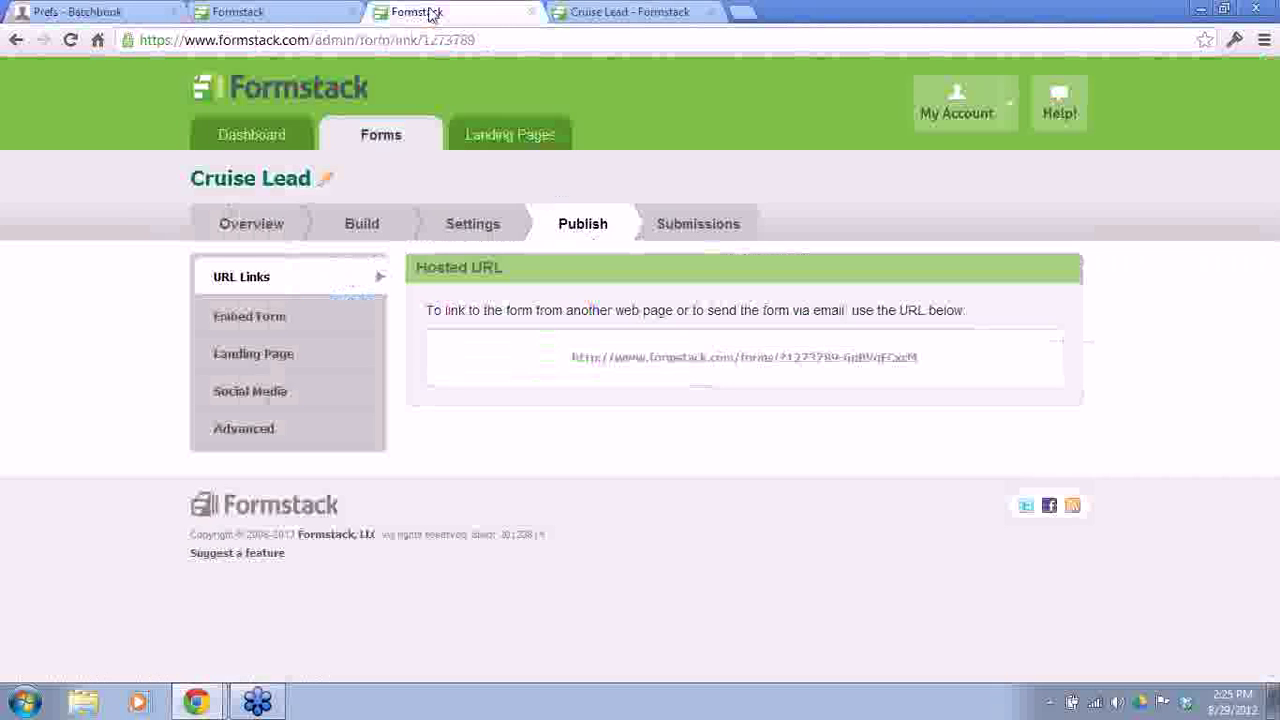
Step: Open the Cruise Lead form builder, then its Settings tab
{"action": "left_click", "coordinate": [364, 224]}
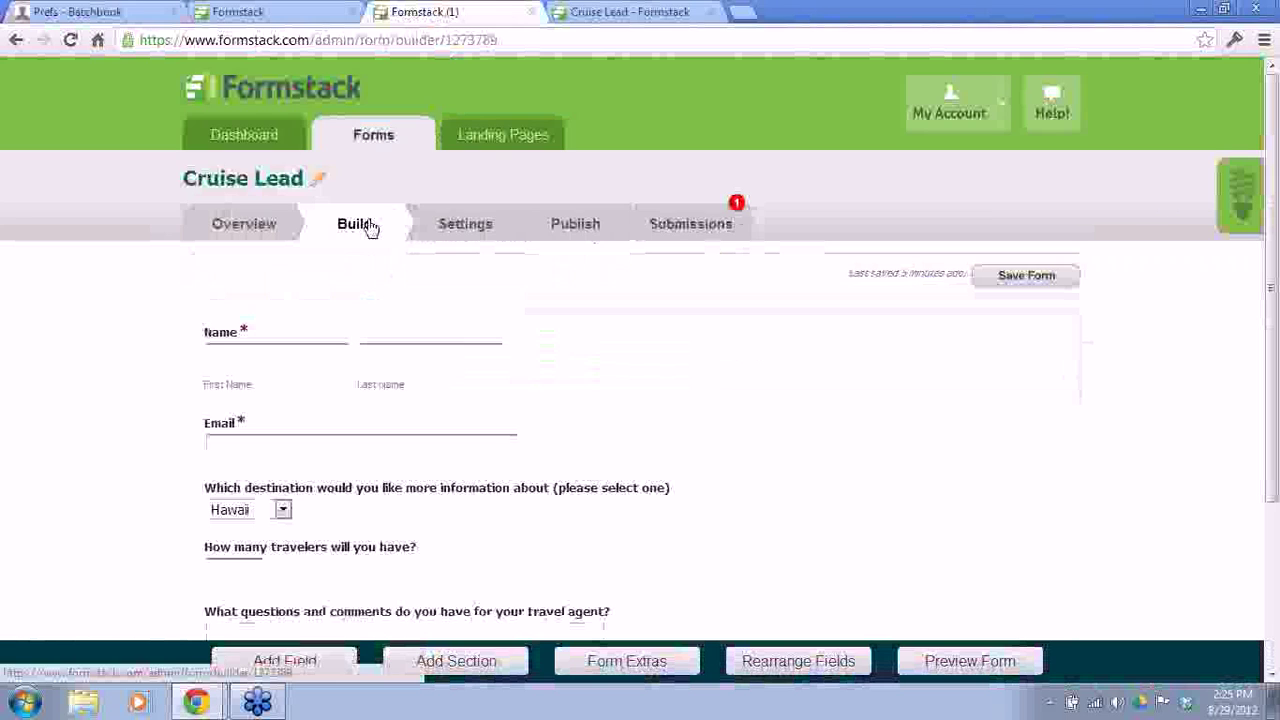
{"action": "left_click", "coordinate": [452, 226]}
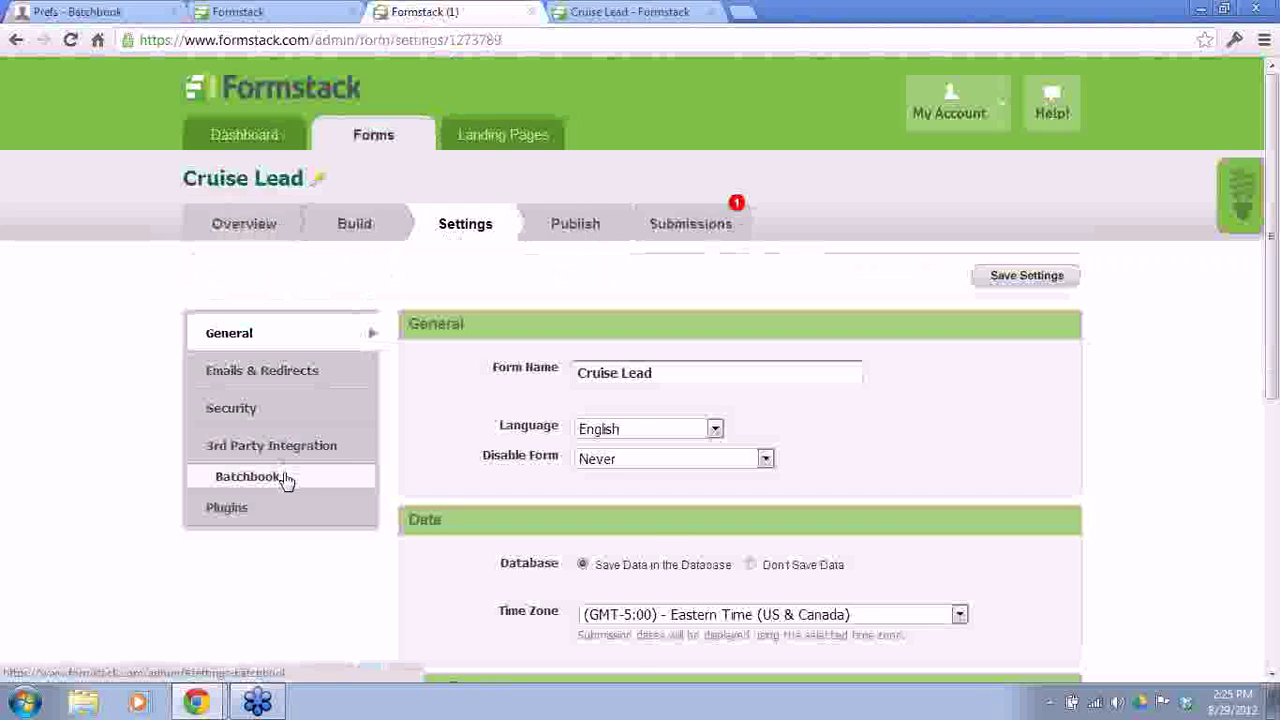
Step: Open the Batchbook integration settings and scroll through the Cruise Lead field mappings
{"action": "left_click", "coordinate": [285, 479]}
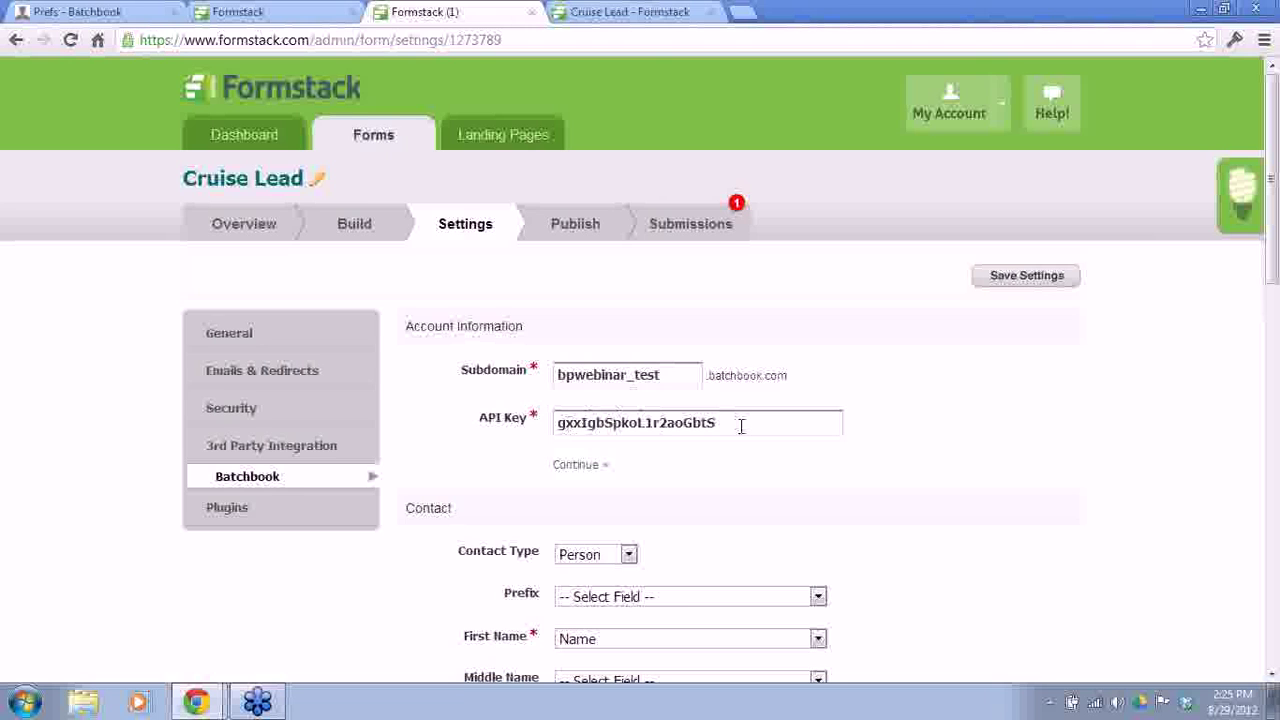
{"action": "scroll", "coordinate": [742, 430], "scroll_direction": "down", "scroll_amount": 7}
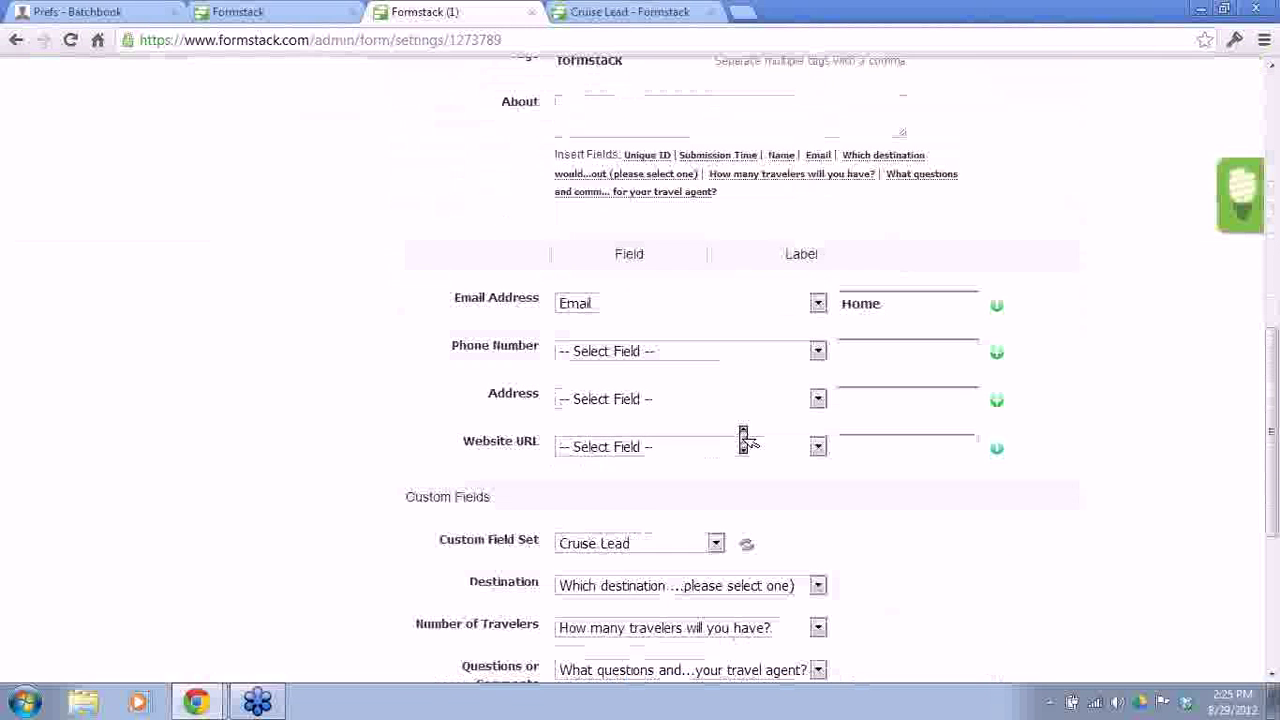
{"action": "scroll", "coordinate": [745, 440], "scroll_direction": "down", "scroll_amount": 1}
{"action": "scroll", "coordinate": [745, 440], "scroll_direction": "down", "scroll_amount": 1}
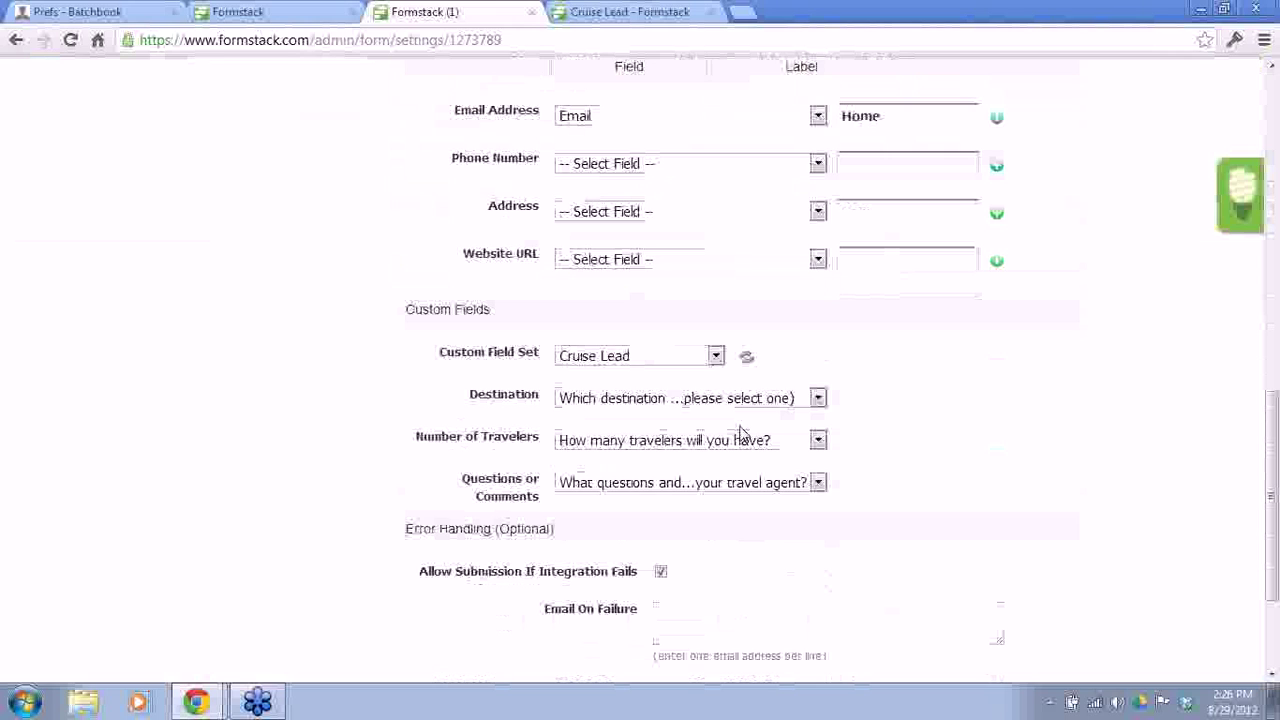
{"action": "scroll", "coordinate": [740, 355], "scroll_direction": "up", "scroll_amount": 9}
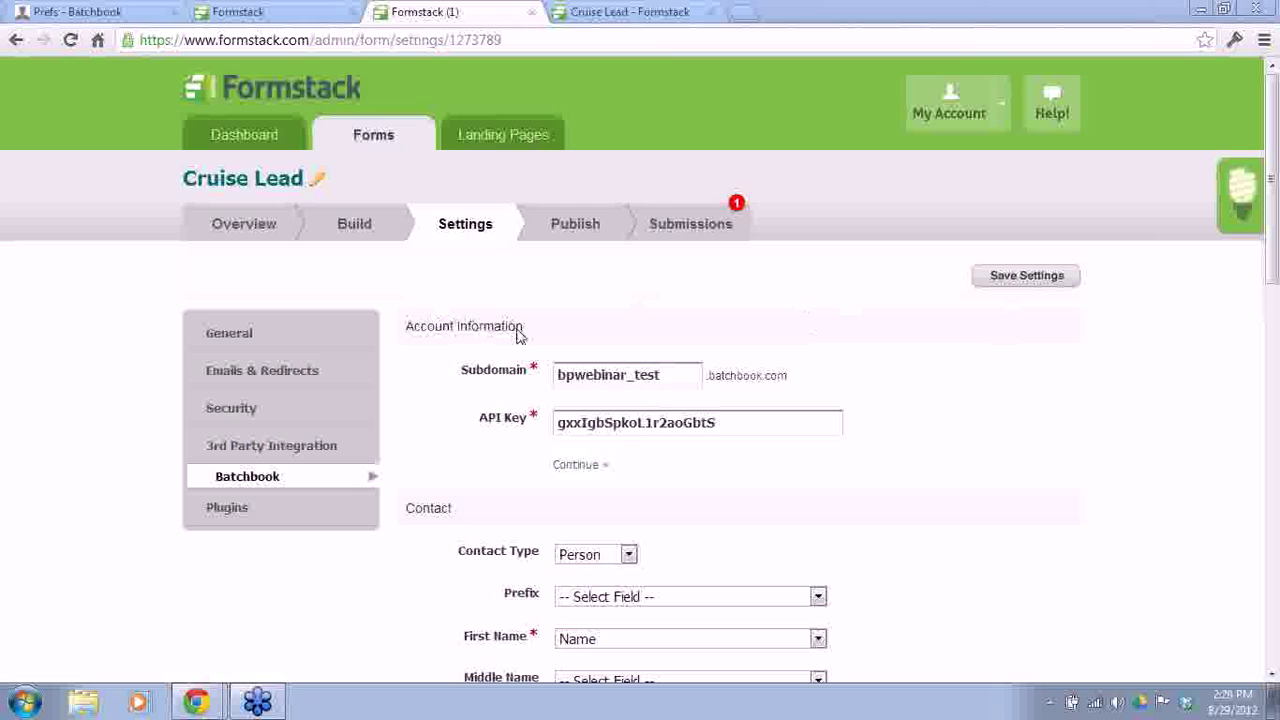
Step: Review the Notification Email under Emails & Redirects, closing it without saving
{"action": "left_click", "coordinate": [272, 372]}
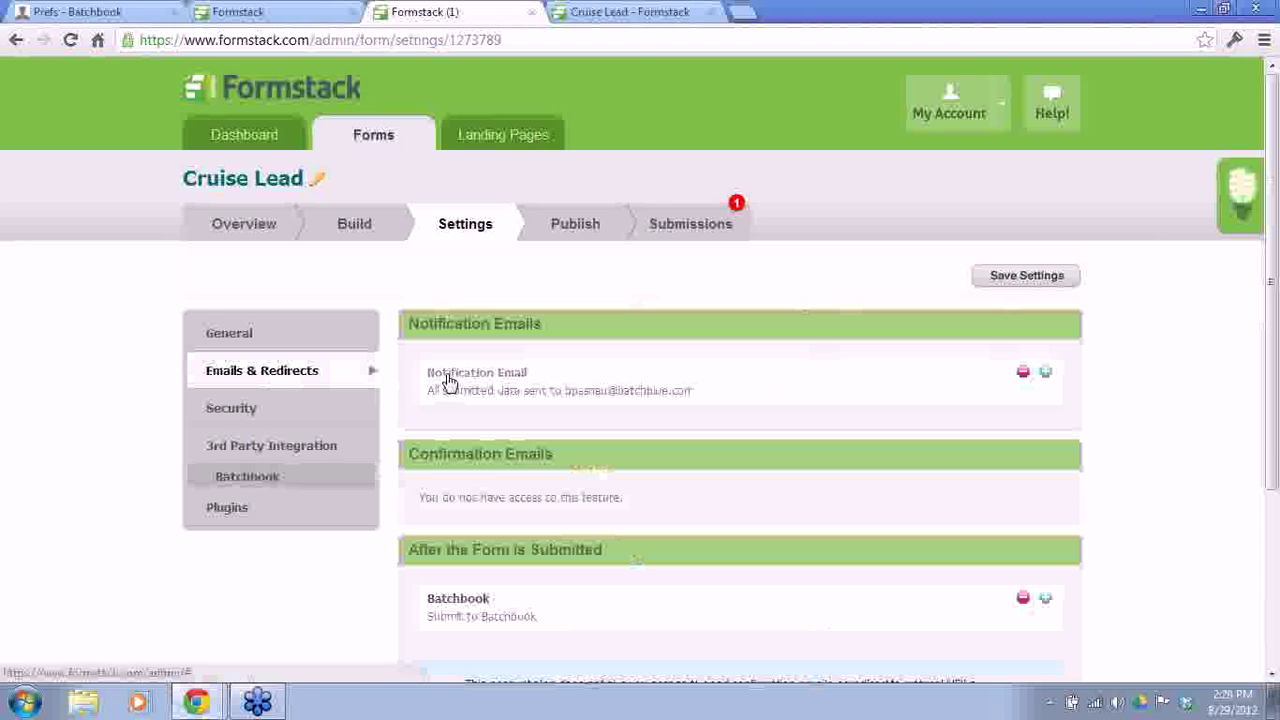
{"action": "left_click", "coordinate": [1046, 375]}
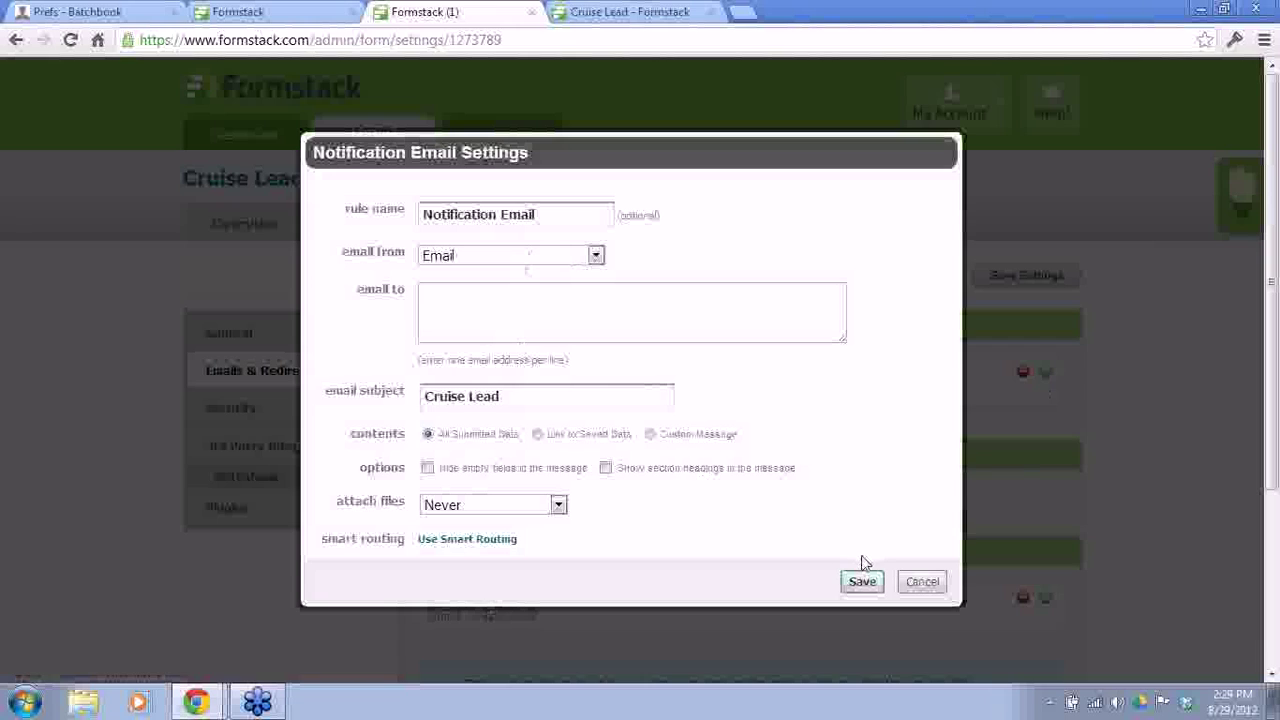
{"action": "left_click", "coordinate": [921, 583]}
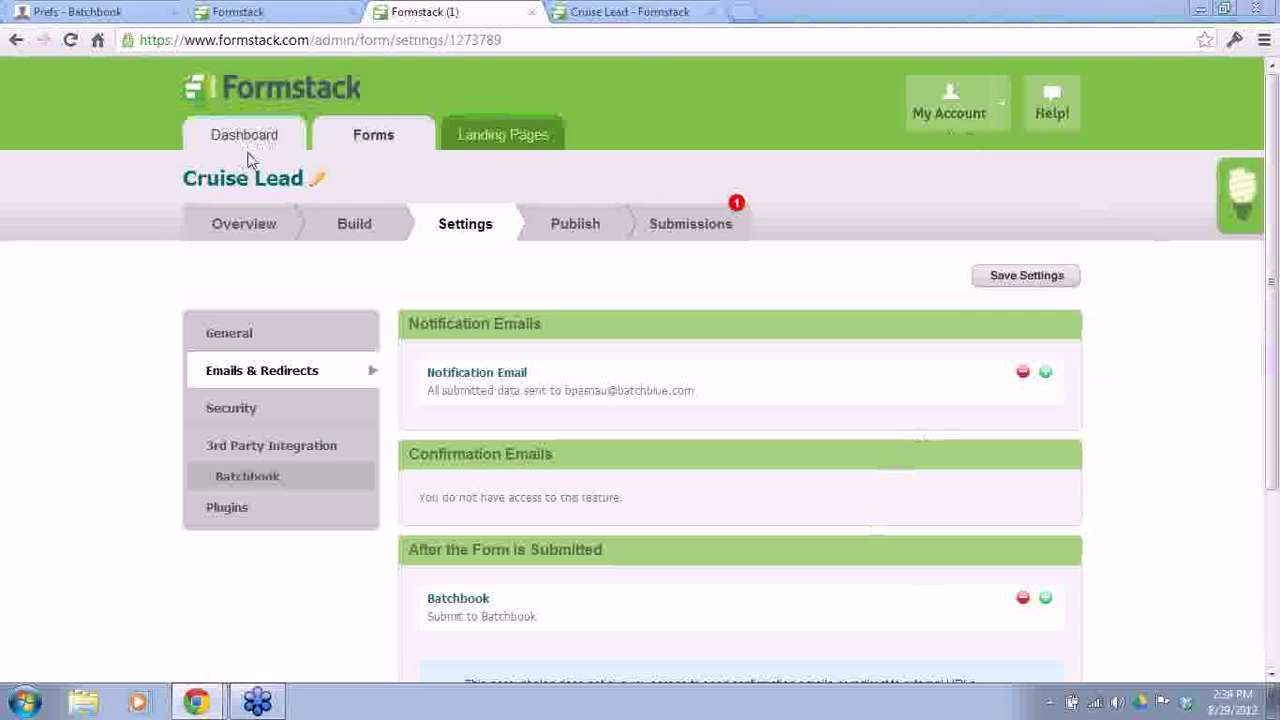
{"action": "left_click", "coordinate": [360, 226]}
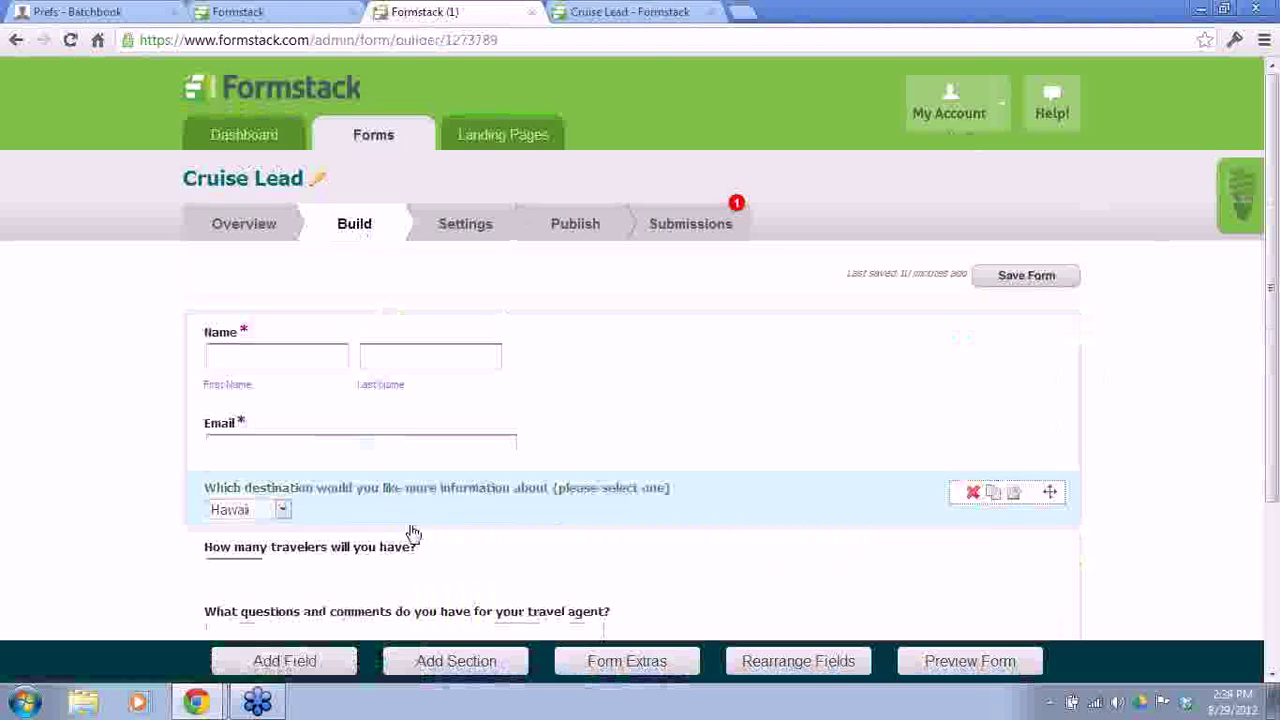
Step: Browse the New Field types such as Matrix and Description Area, then cancel
{"action": "left_click", "coordinate": [288, 661]}
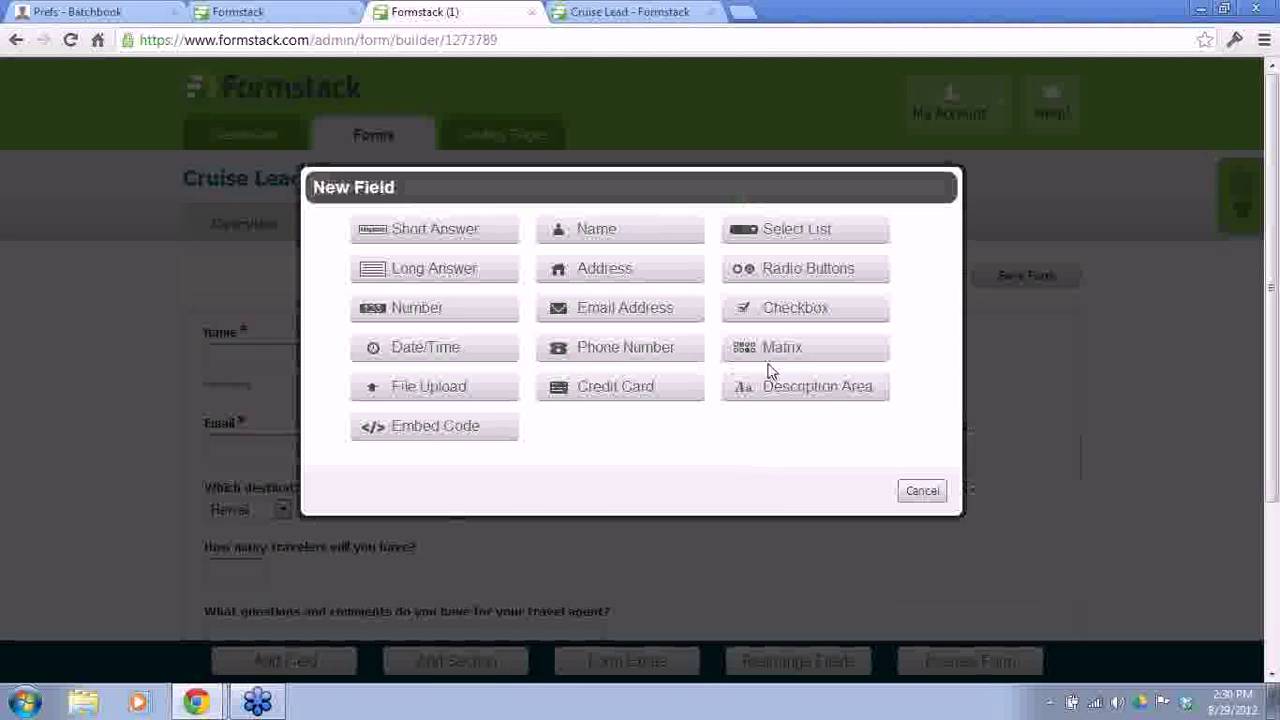
{"action": "mouse_move", "coordinate": [774, 355]}
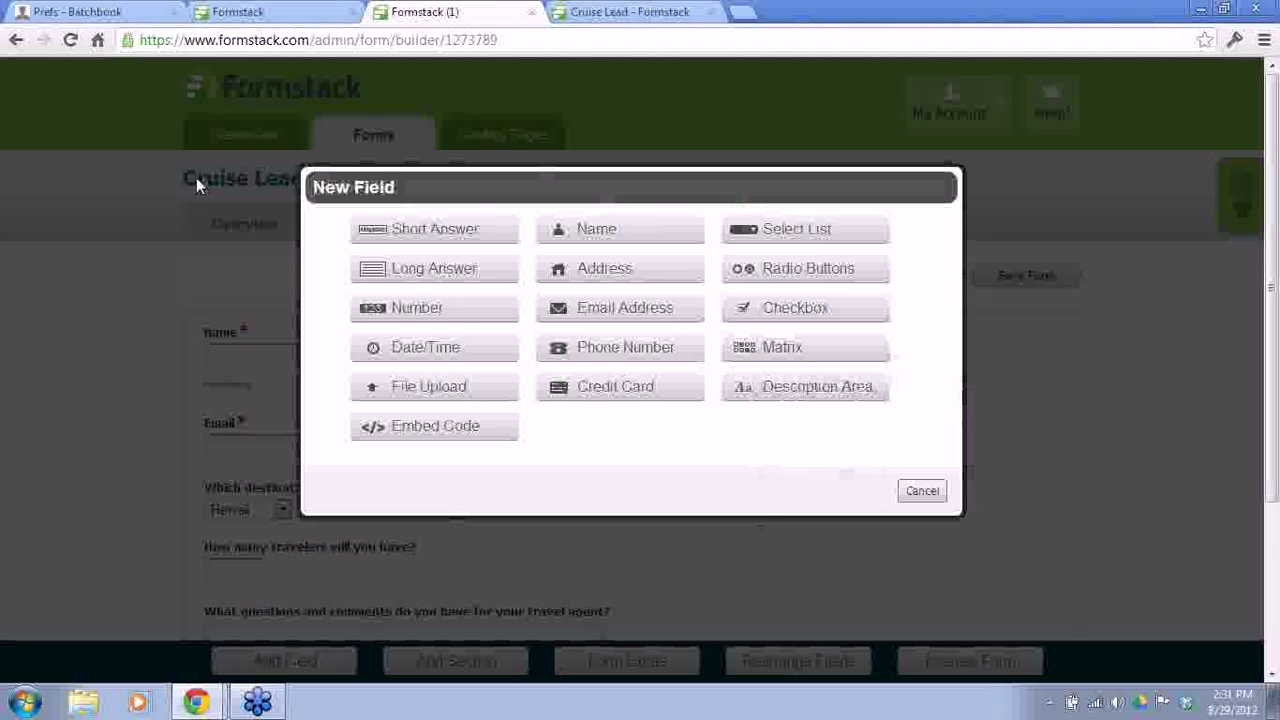
{"action": "left_click", "coordinate": [922, 490]}
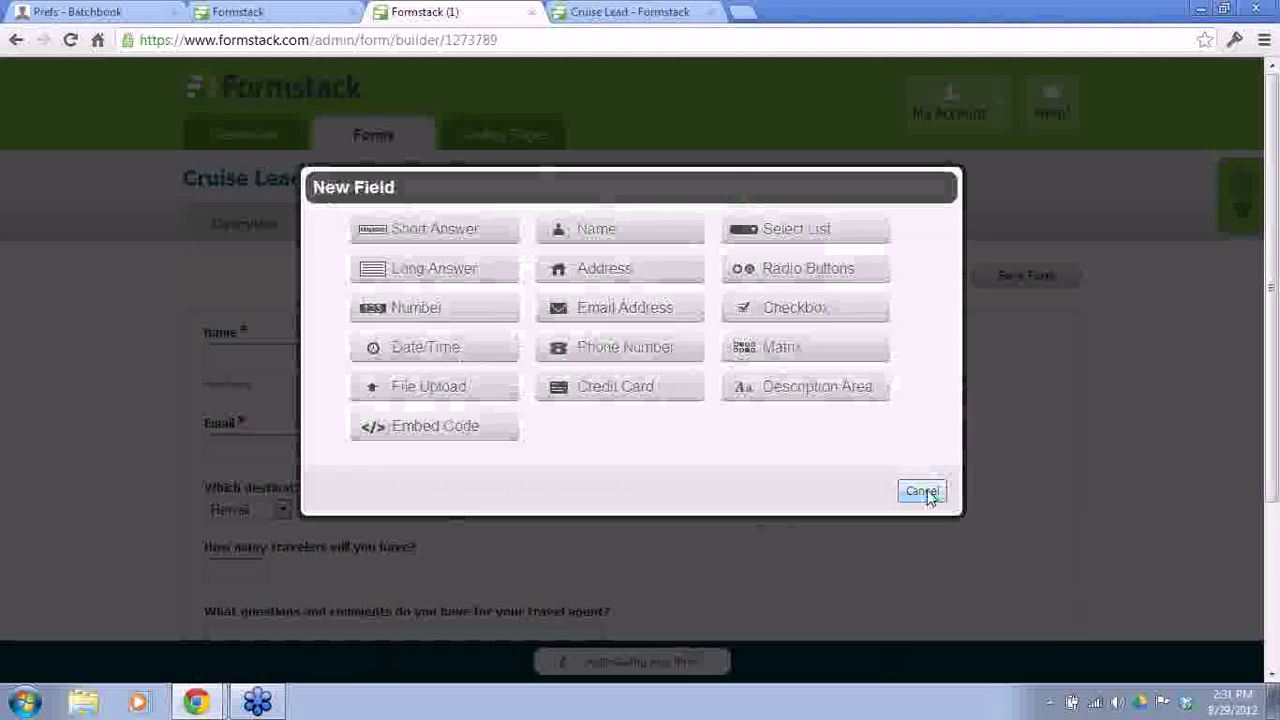
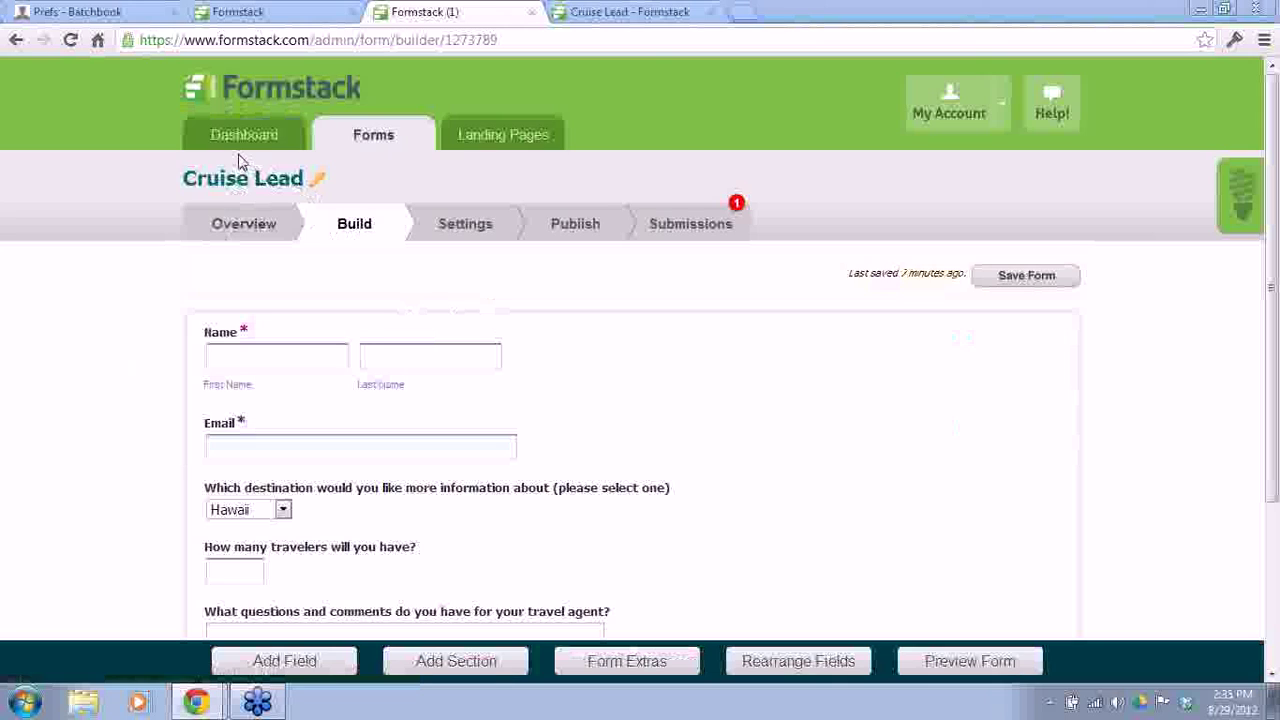
{"action": "left_click", "coordinate": [742, 12]}
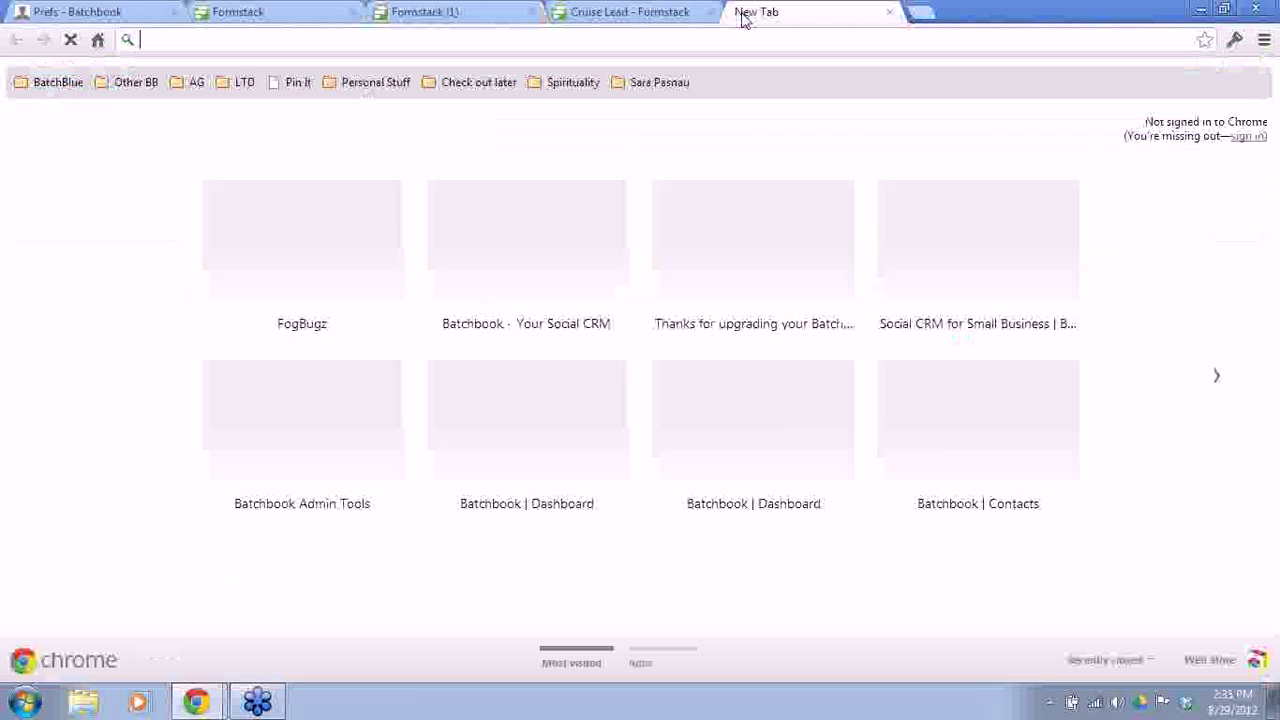
{"action": "type", "text": "wwww."}
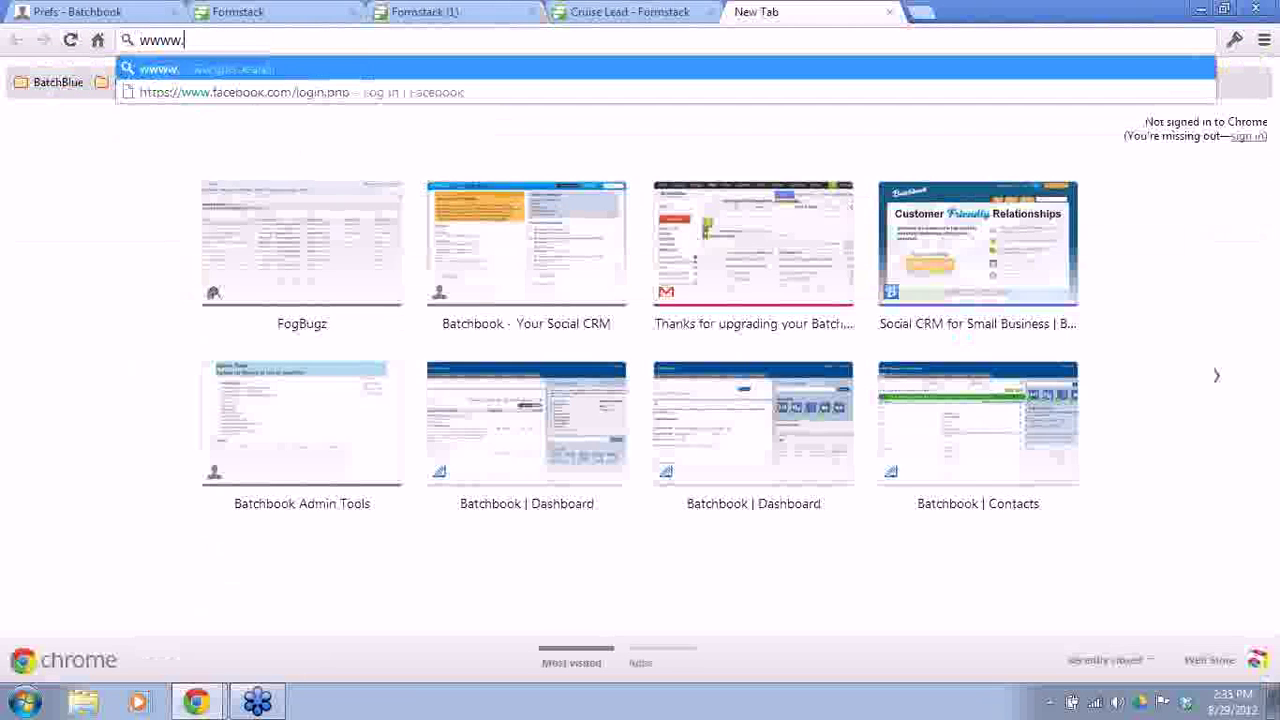
{"action": "key", "text": "BackSpace"}
{"action": "key", "text": "BackSpace"}
{"action": "type", "text": "w.formstack."}
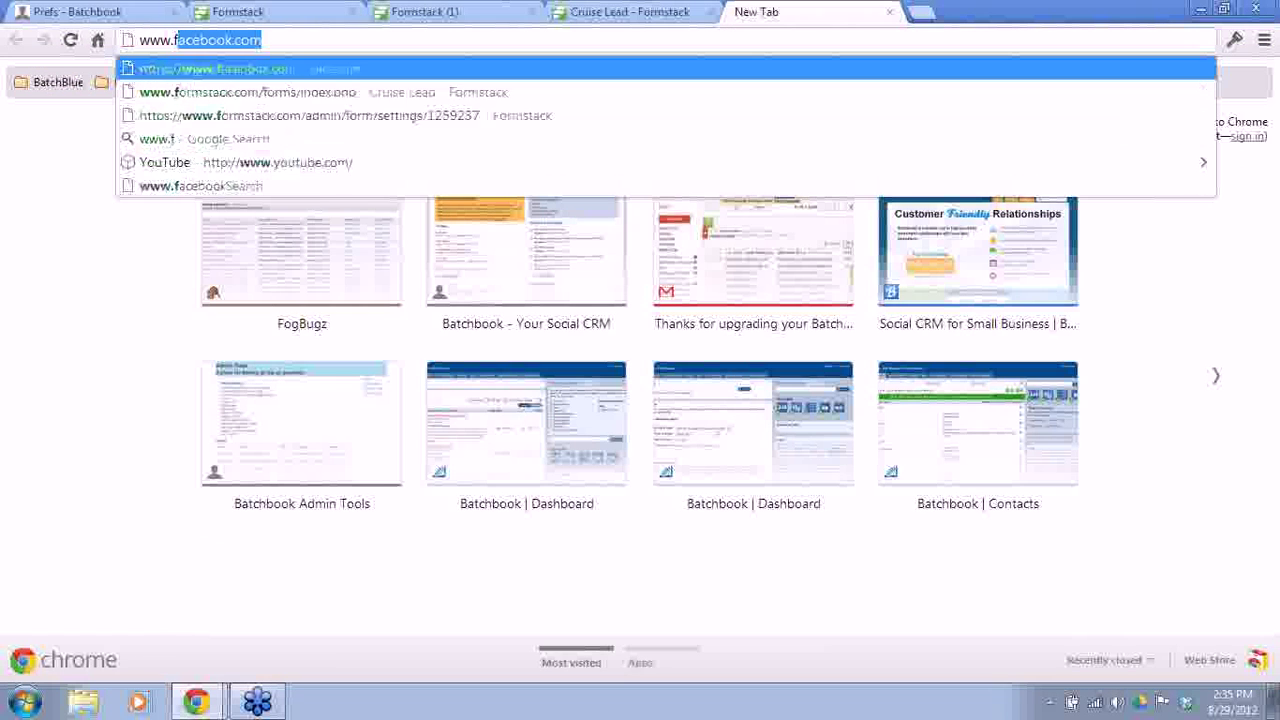
{"action": "type", "text": "com"}
{"action": "key", "text": "Return"}
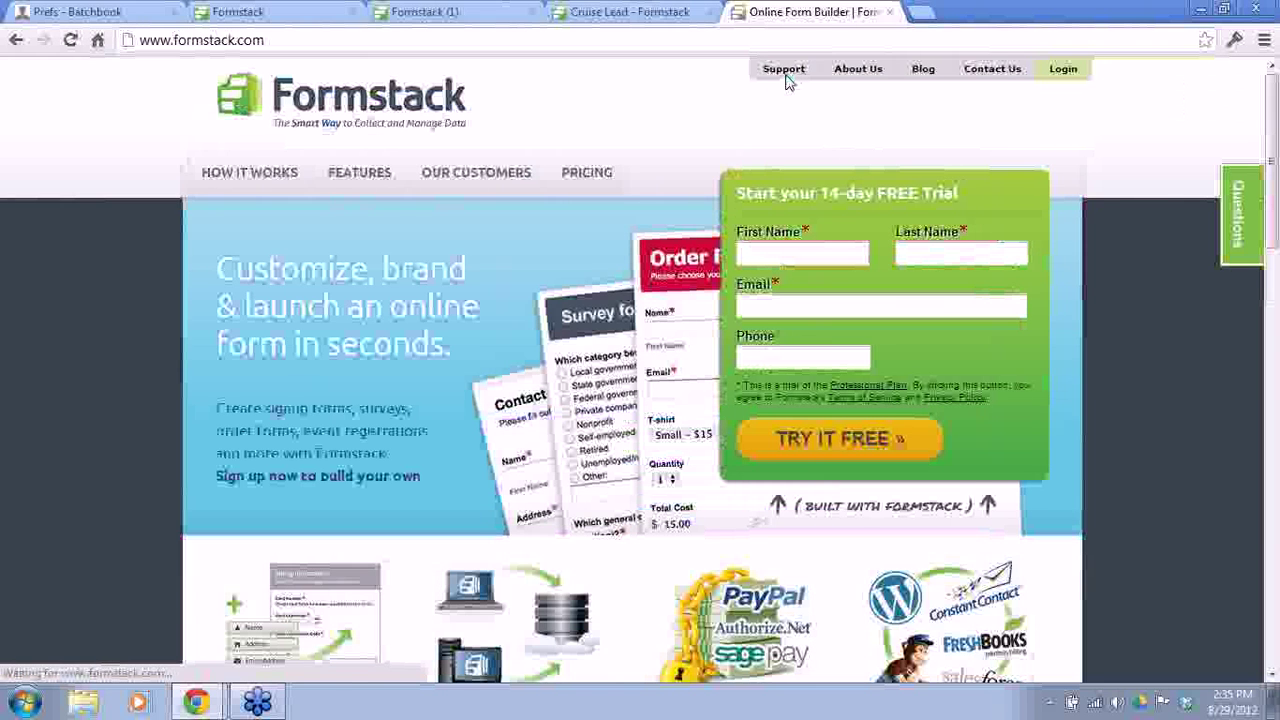
{"action": "left_click", "coordinate": [786, 76]}
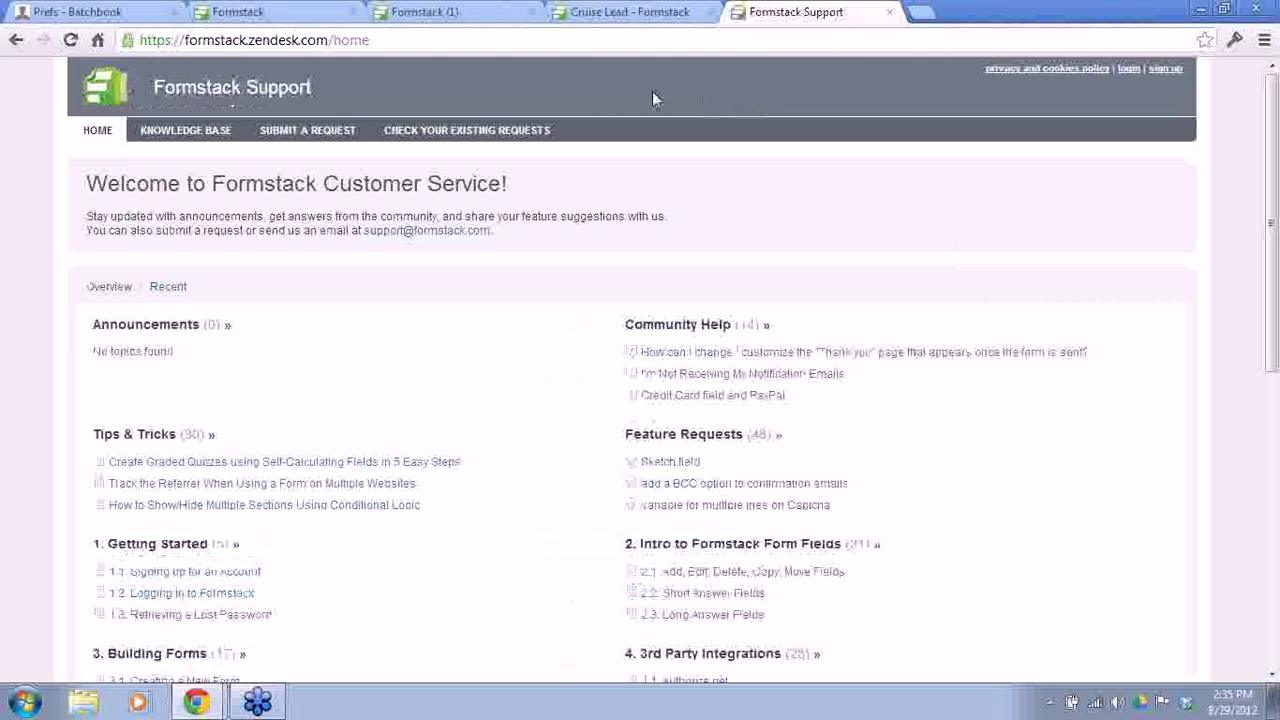
Step: Open the 4.3 Batchbook article from the Knowledge Base's 3rd Party Integrations section
{"action": "left_click", "coordinate": [205, 145]}
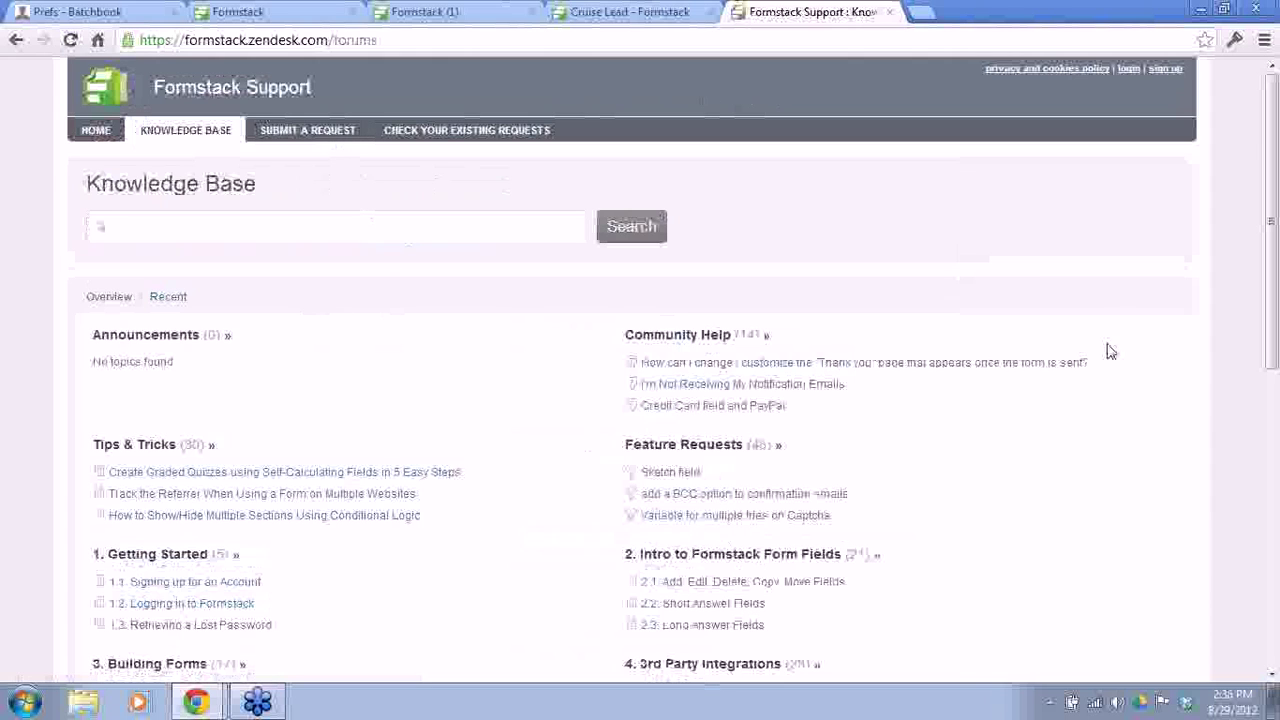
{"action": "left_click_drag", "start_coordinate": [1274, 203], "coordinate": [1272, 457]}
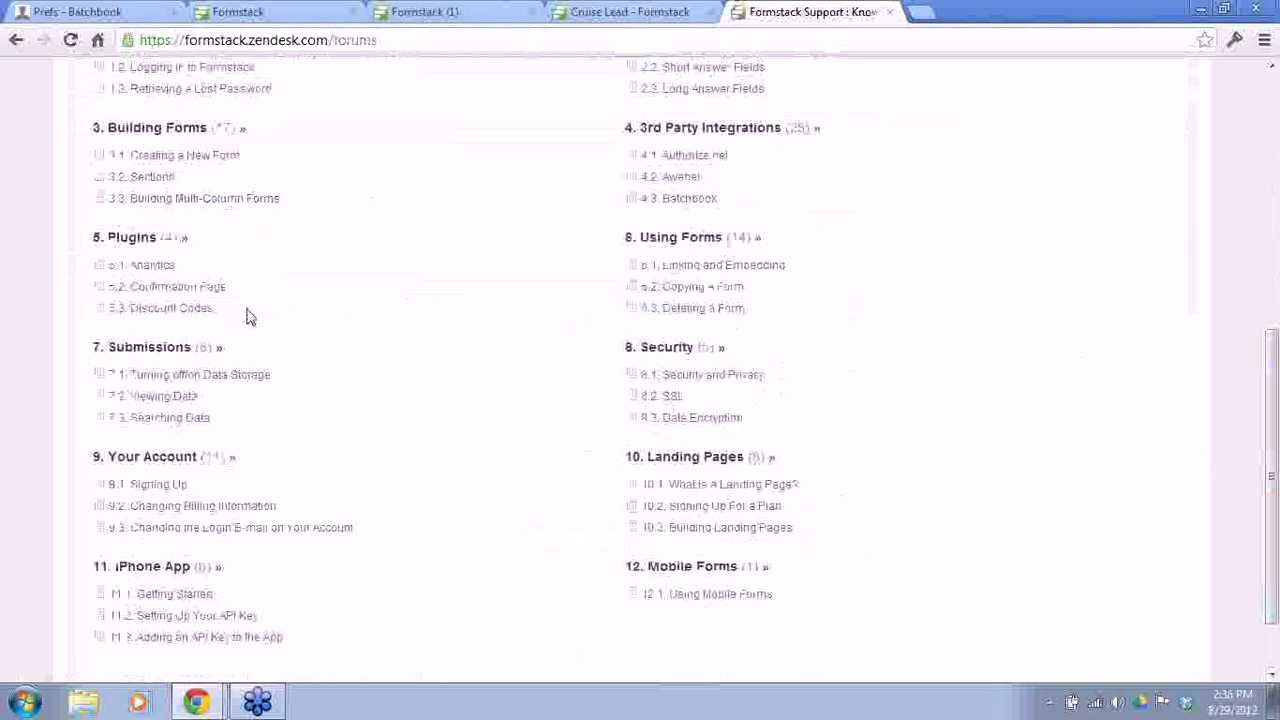
{"action": "left_click", "coordinate": [686, 201]}
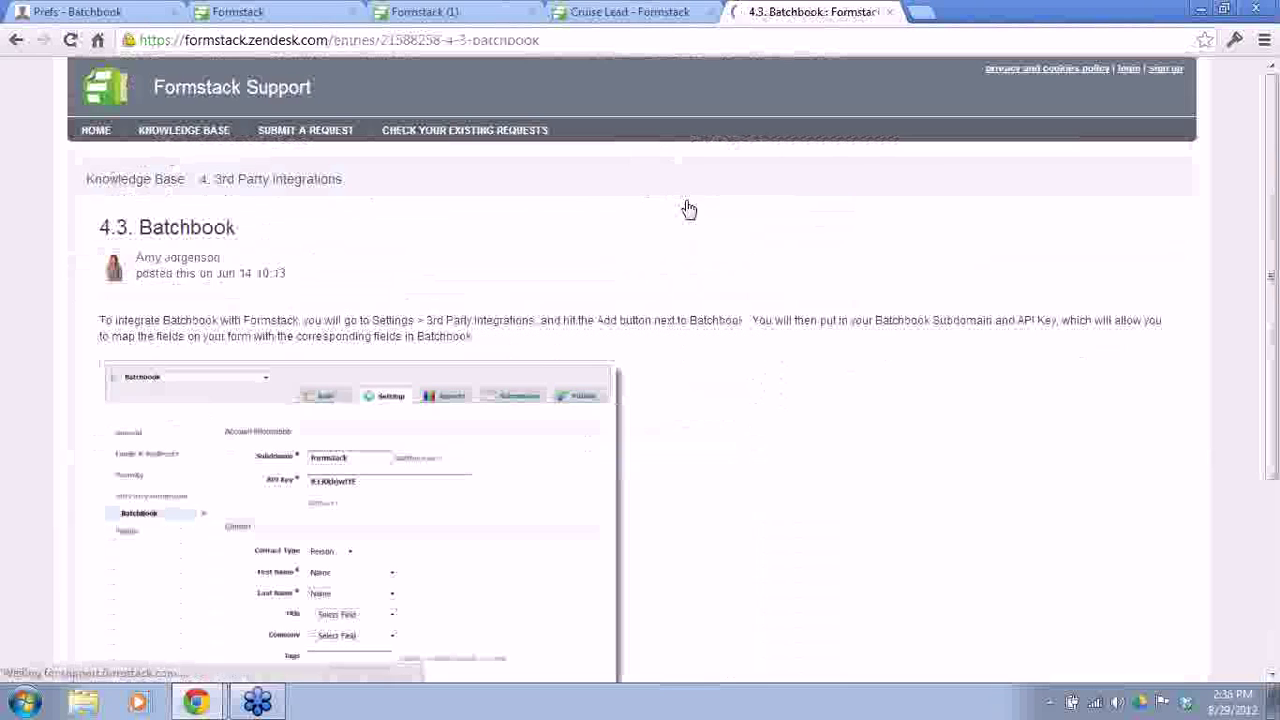